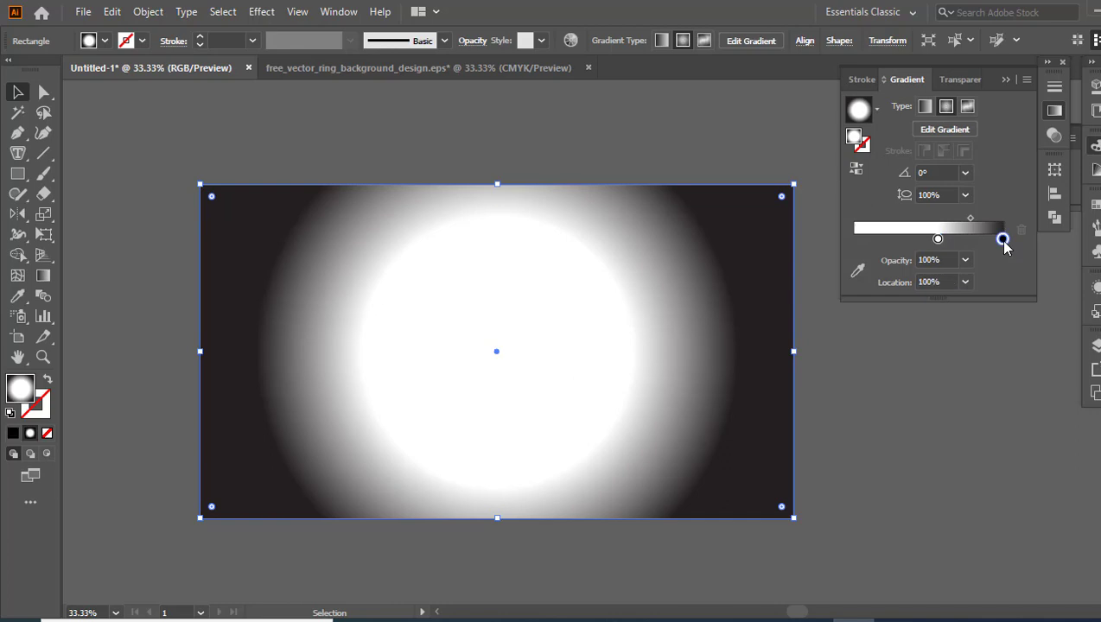
# - Switch the outer gradient stop to RGB and set its colour to R 145, G 168, B 170
pyautogui.doubleClick(1002, 239)
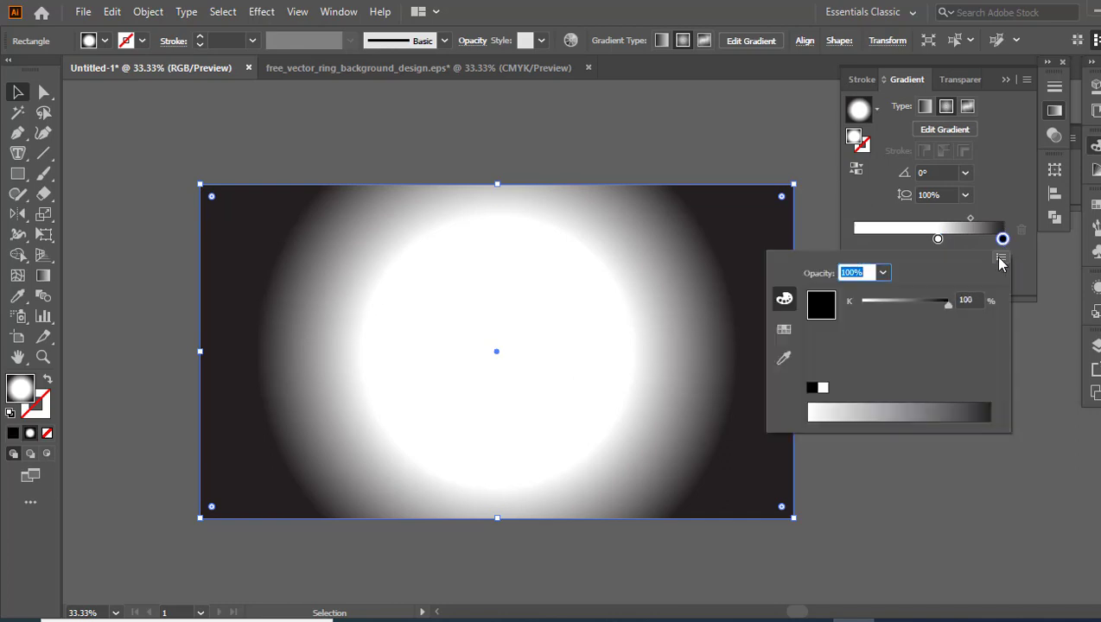
pyautogui.click(1000, 256)
pyautogui.click(1045, 280)
pyautogui.moveTo(863, 300); pyautogui.dragTo(909, 305)
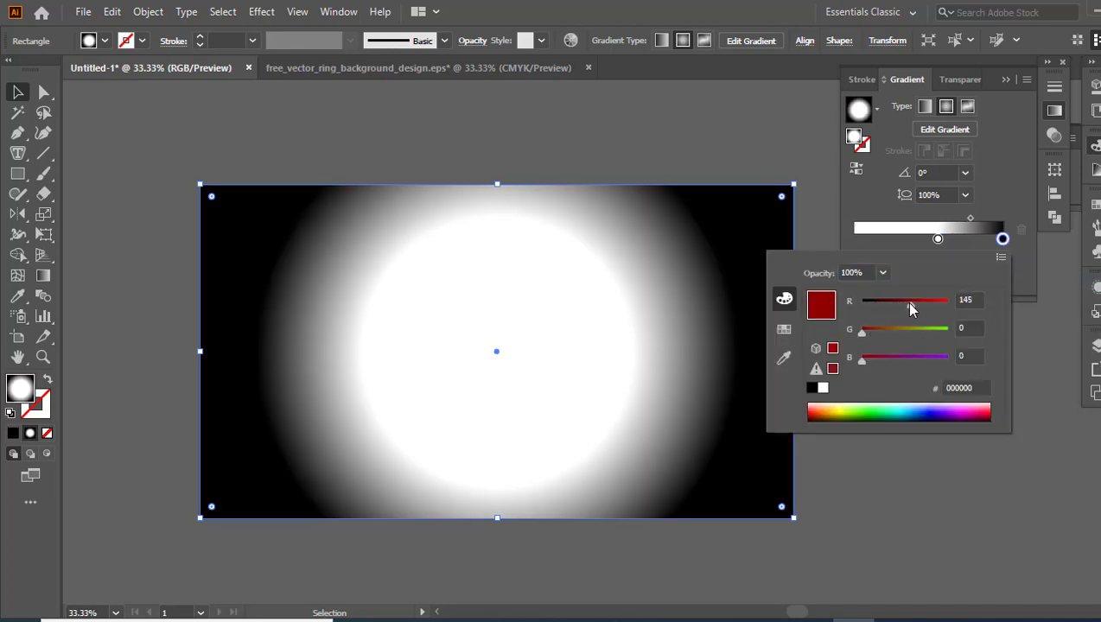
pyautogui.moveTo(861, 332); pyautogui.dragTo(918, 336)
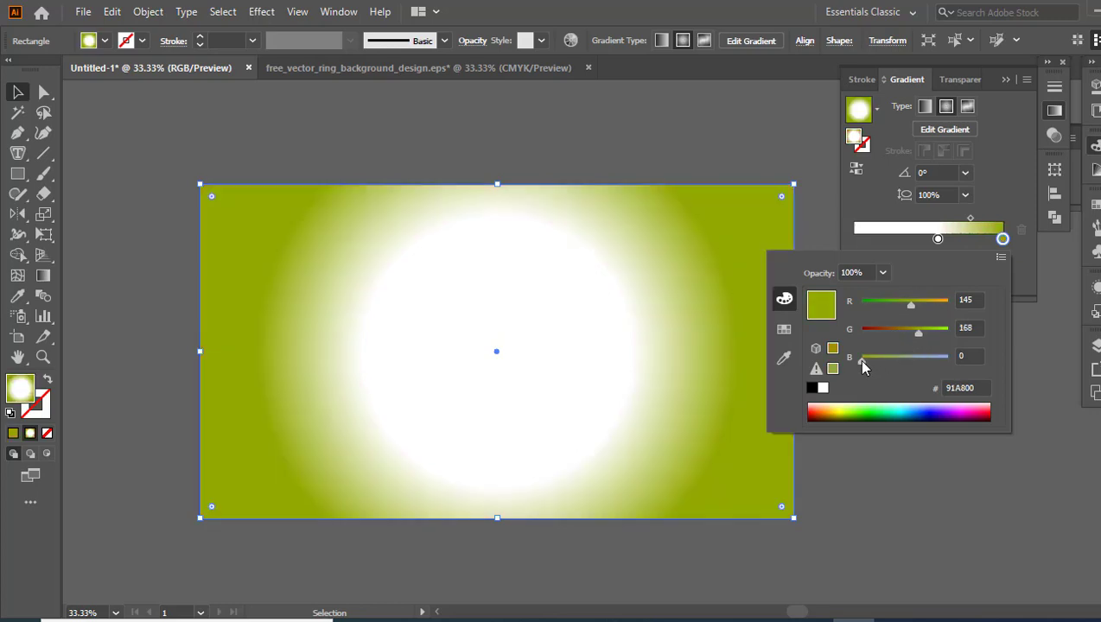
pyautogui.moveTo(861, 361); pyautogui.dragTo(919, 362)
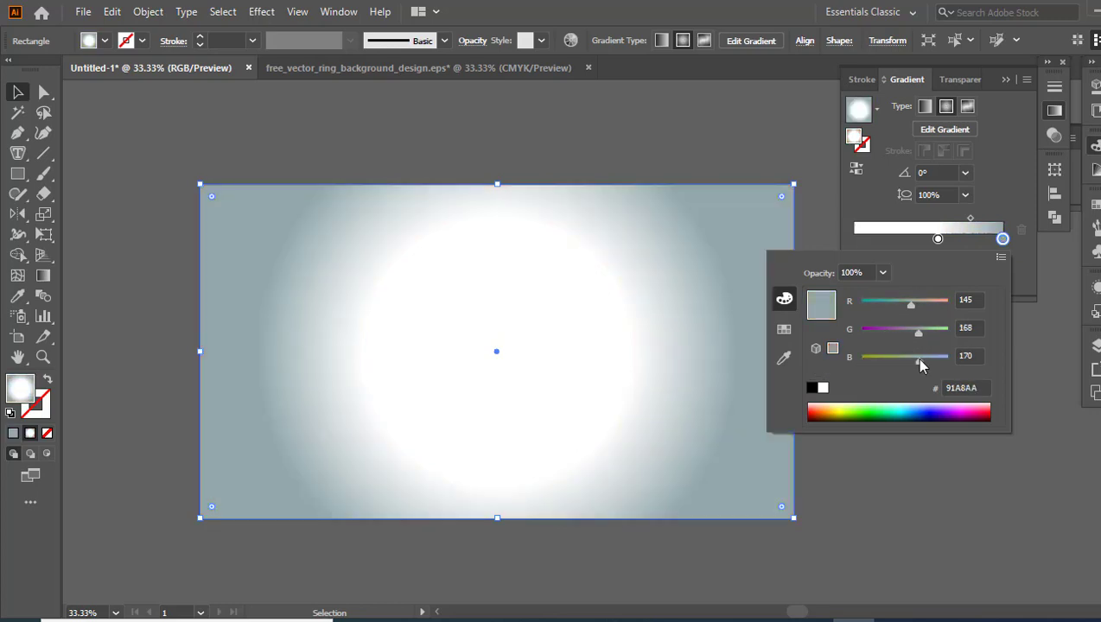
# - Shift the midpoint between the two gradient stops to 43.5897% and lock the background rectangle
pyautogui.click(967, 221)
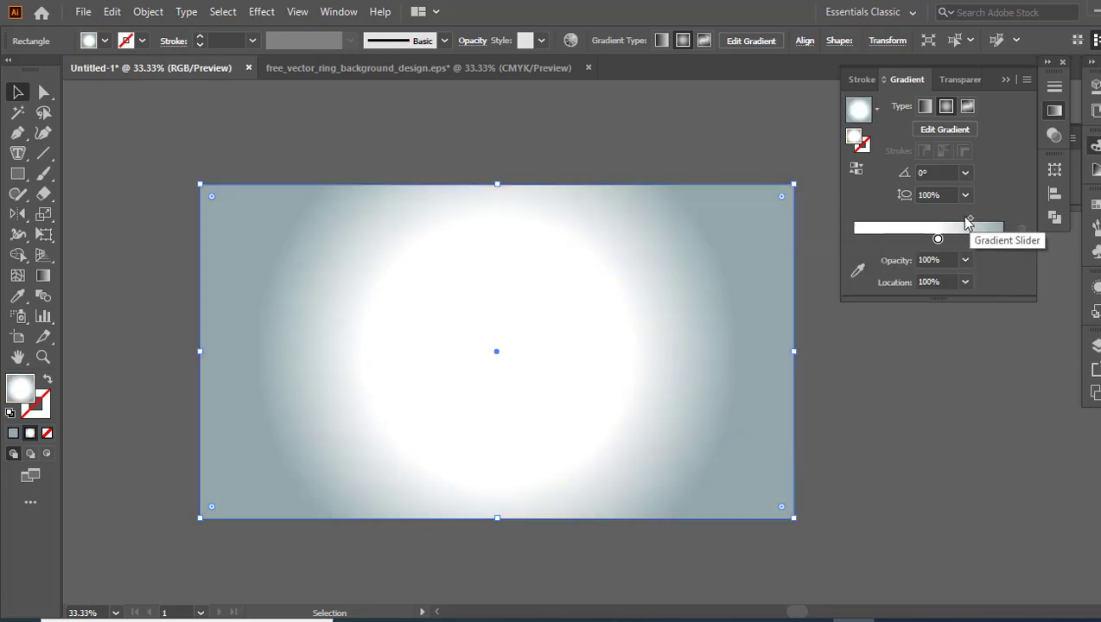
pyautogui.click(967, 221)
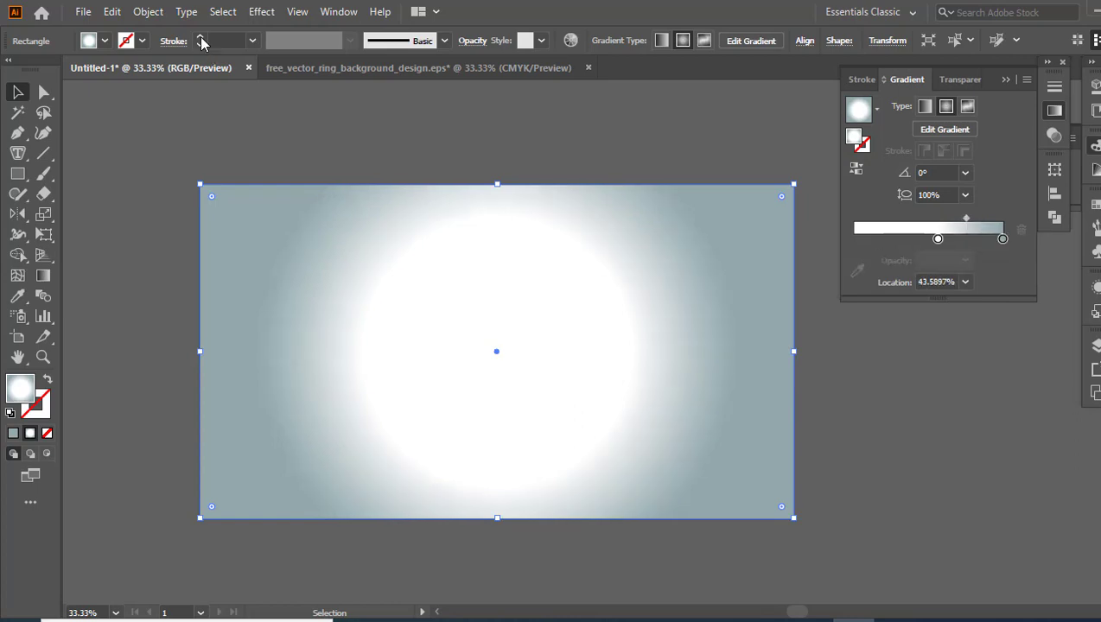
pyautogui.click(148, 12)
pyautogui.moveTo(259, 122)
pyautogui.click(423, 126)
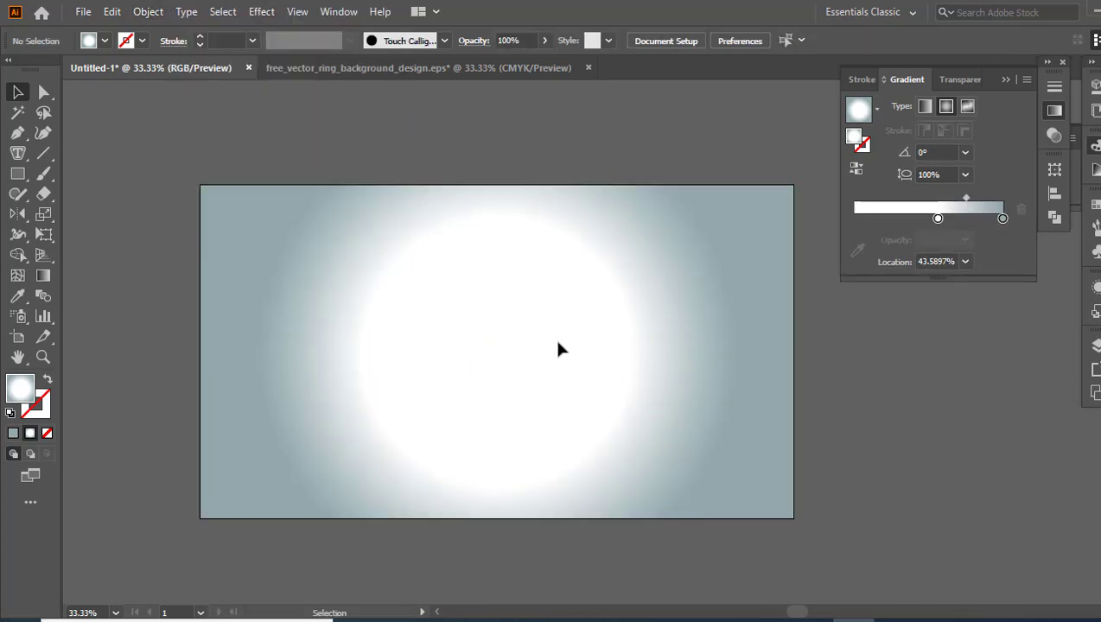
# - Draw a tall ellipse over the white centre of the background and fill it with red
pyautogui.moveTo(18, 173); pyautogui.dragTo(82, 214)
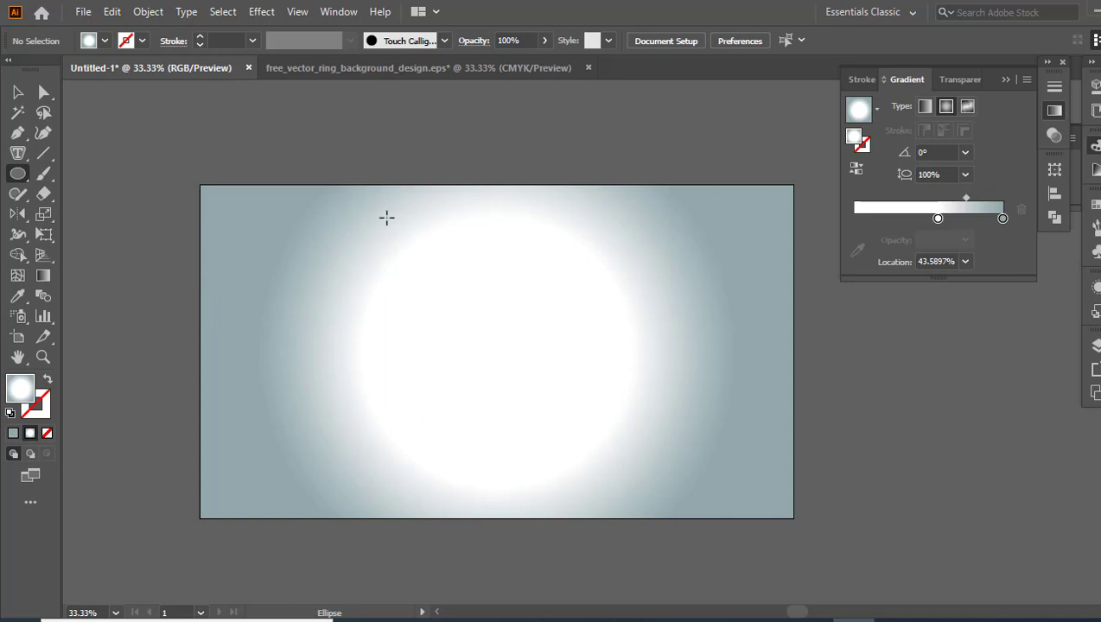
pyautogui.moveTo(386, 216); pyautogui.dragTo(574, 475)
pyautogui.press('v')
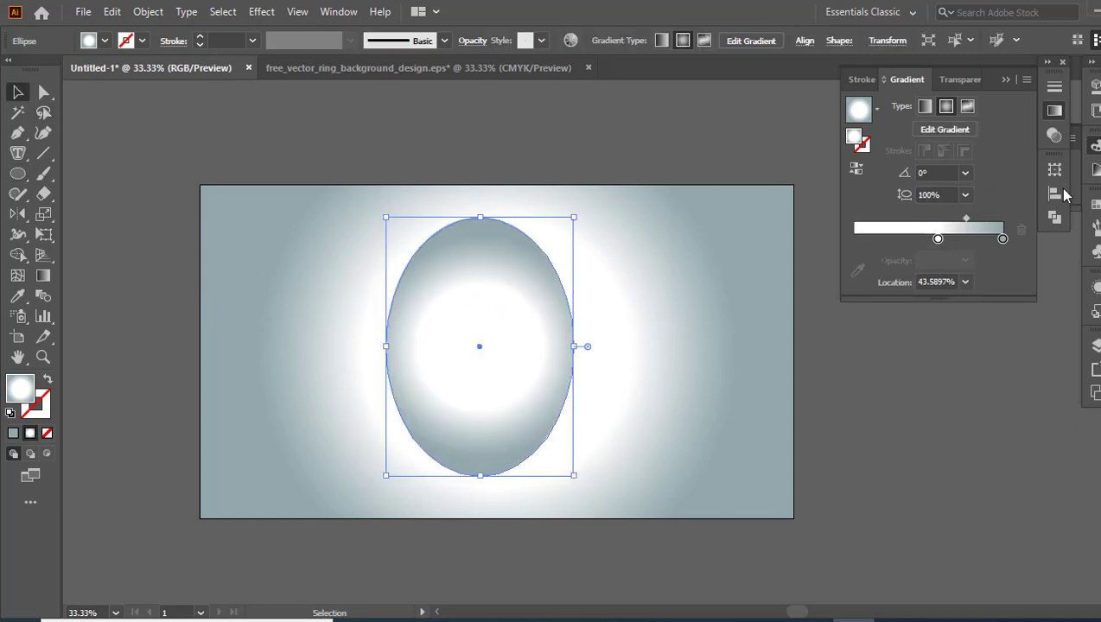
pyautogui.click(1096, 204)
pyautogui.click(933, 249)
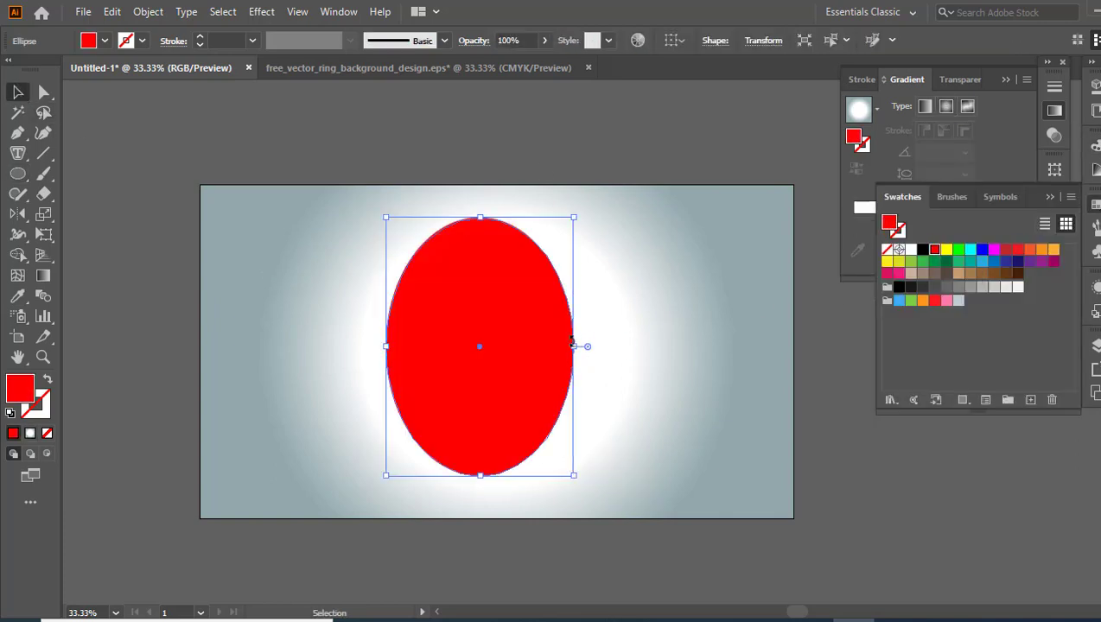
# - Widen the red ellipse toward its right side and lower its top edge slightly for a rounder shape
pyautogui.moveTo(573, 346); pyautogui.dragTo(588, 346)
pyautogui.hotkey('ctrl', 'shift', 'a')
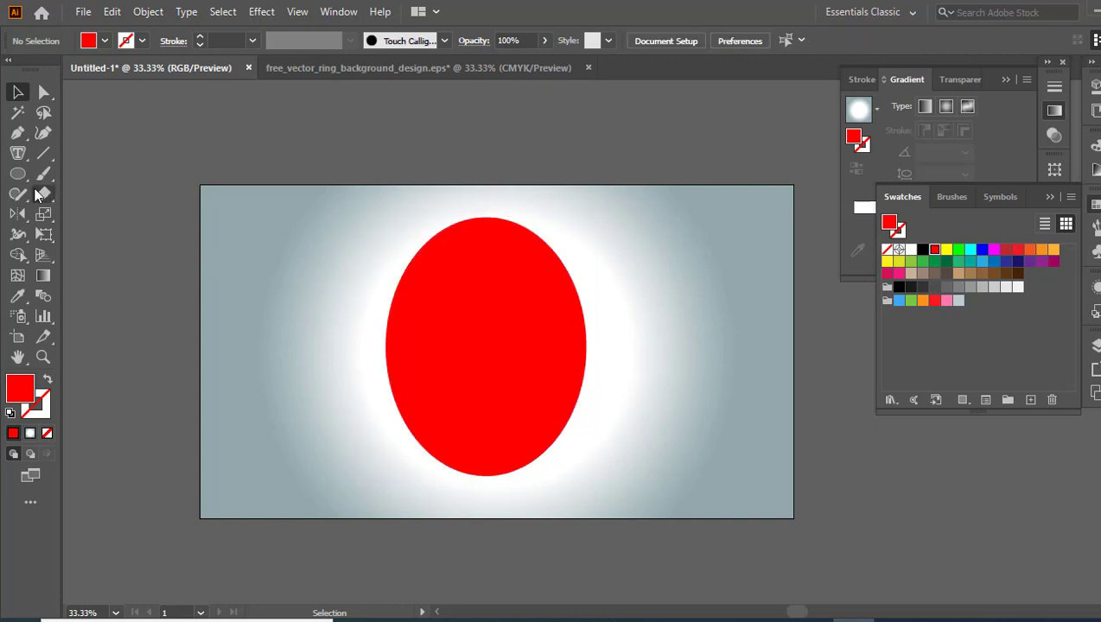
pyautogui.click(43, 356)
pyautogui.click(509, 309)
pyautogui.click(509, 309)
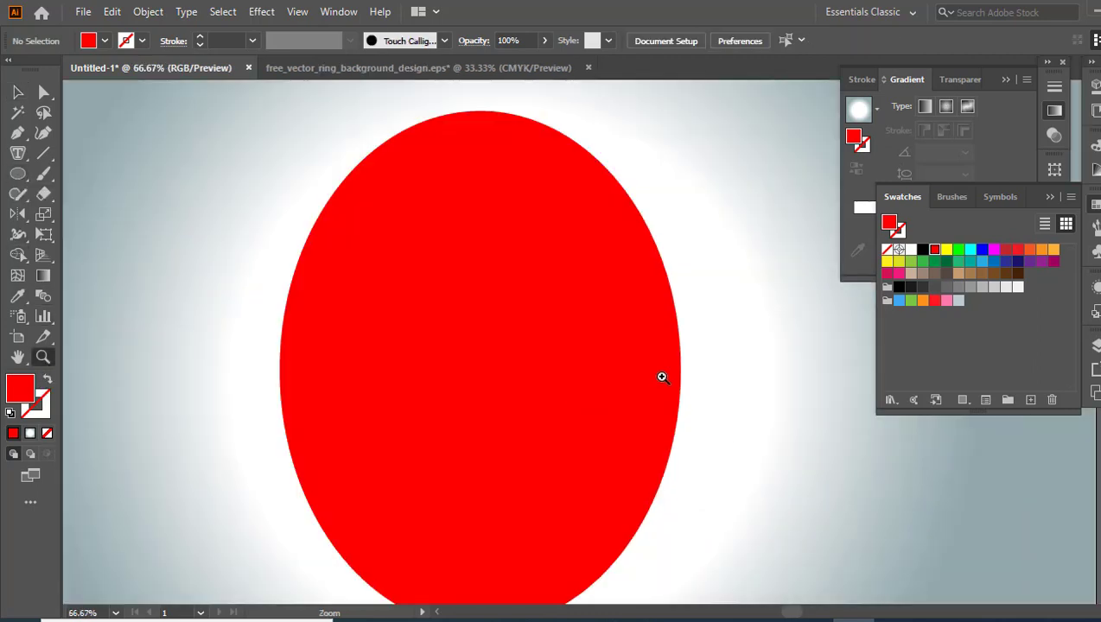
pyautogui.click(18, 174)
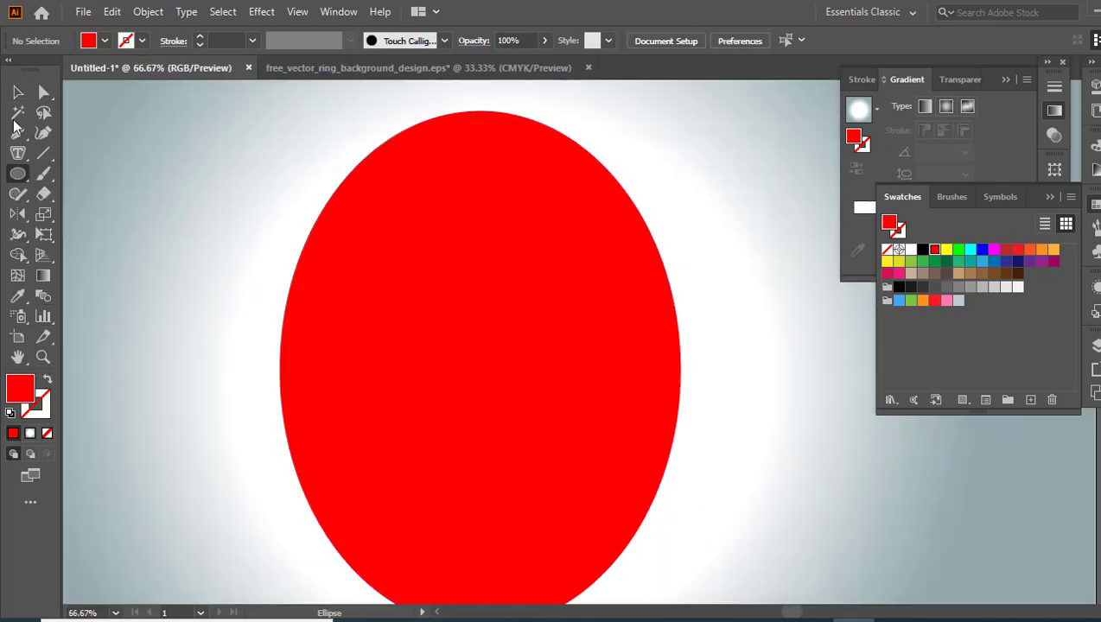
pyautogui.press('v')
pyautogui.click(462, 394)
pyautogui.moveTo(683, 371); pyautogui.dragTo(725, 370)
pyautogui.moveTo(503, 111); pyautogui.dragTo(503, 130)
pyautogui.click(302, 196)
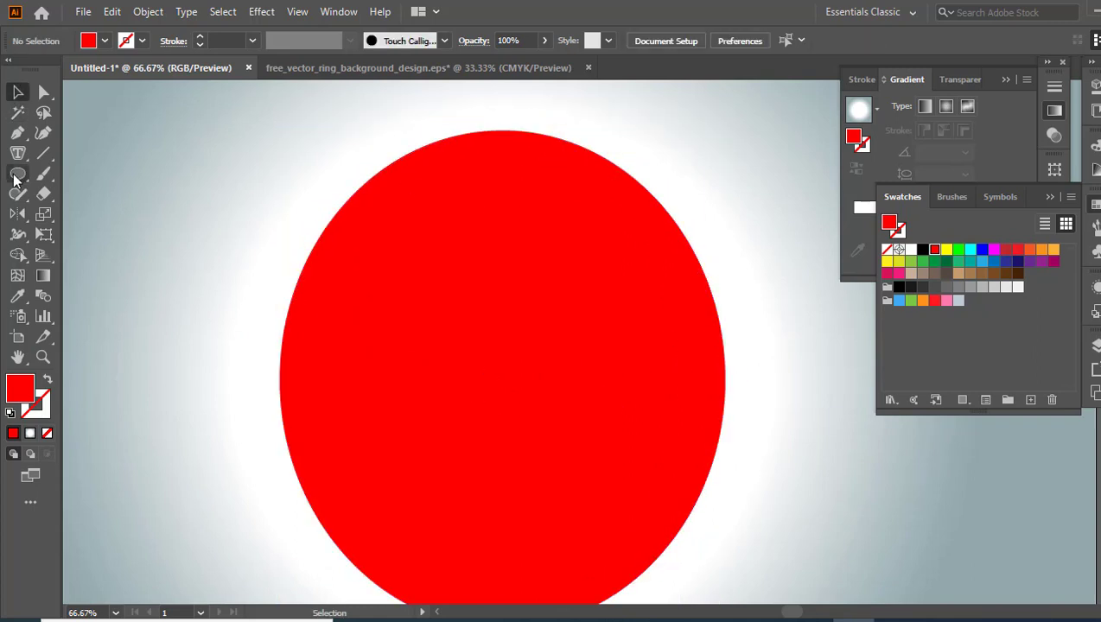
# - Draw a small circle, fill it with yellow and place it against the upper-left edge of the red ellipse
pyautogui.press('l')
pyautogui.moveTo(371, 173); pyautogui.dragTo(534, 337)
pyautogui.press('v')
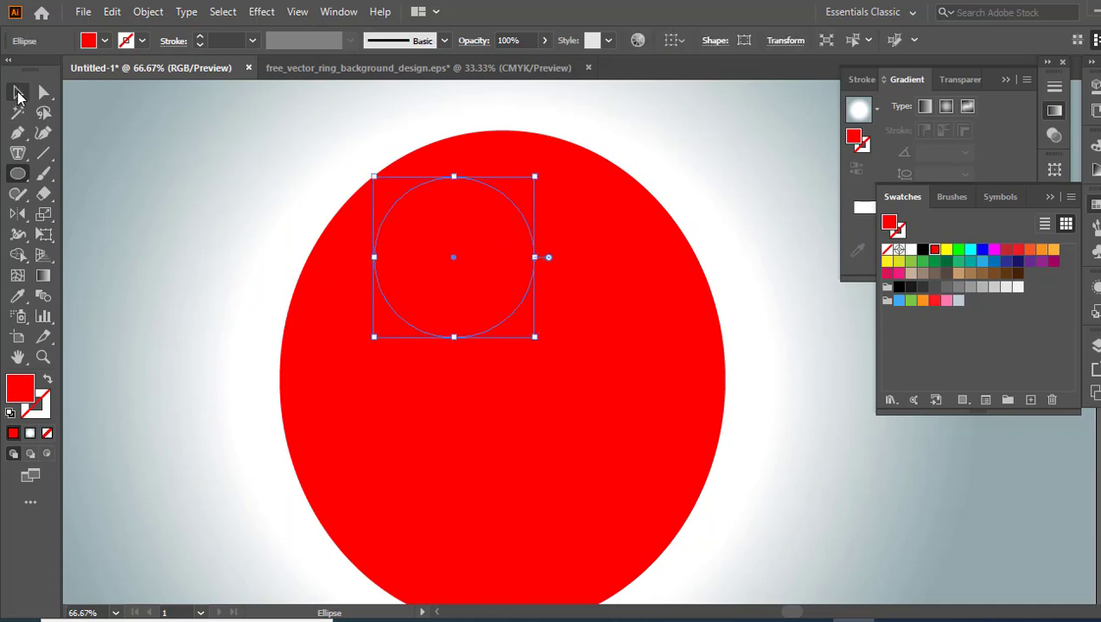
pyautogui.click(946, 251)
pyautogui.moveTo(488, 278); pyautogui.dragTo(480, 256)
# - Recolour the large ellipse dark grey and the small circle black
pyautogui.click(560, 334)
pyautogui.click(946, 286)
pyautogui.click(898, 287)
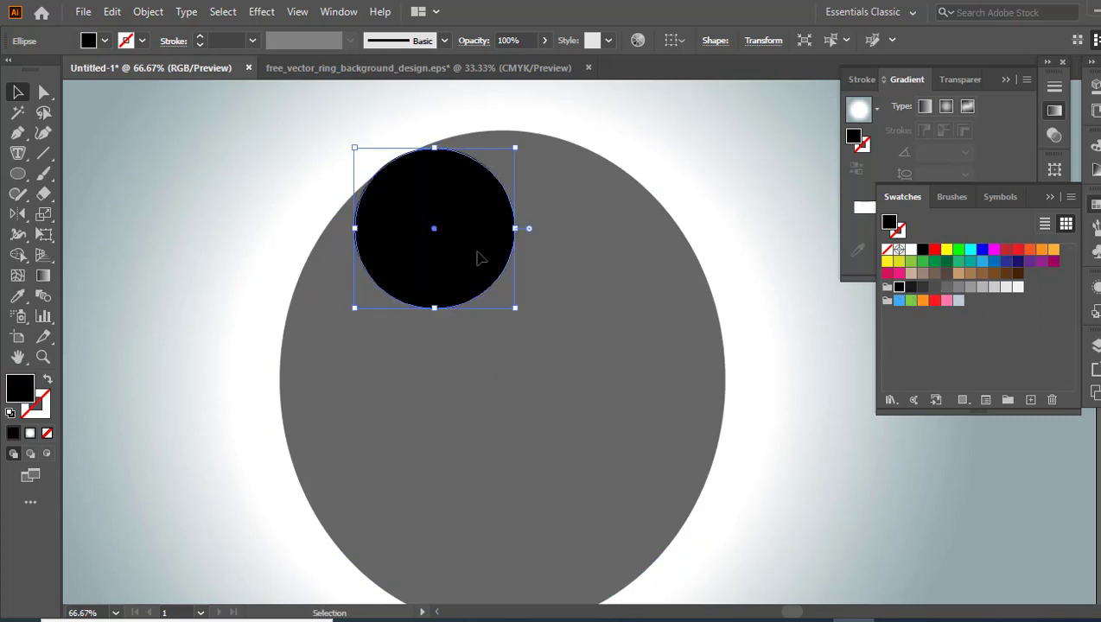
pyautogui.click(715, 207)
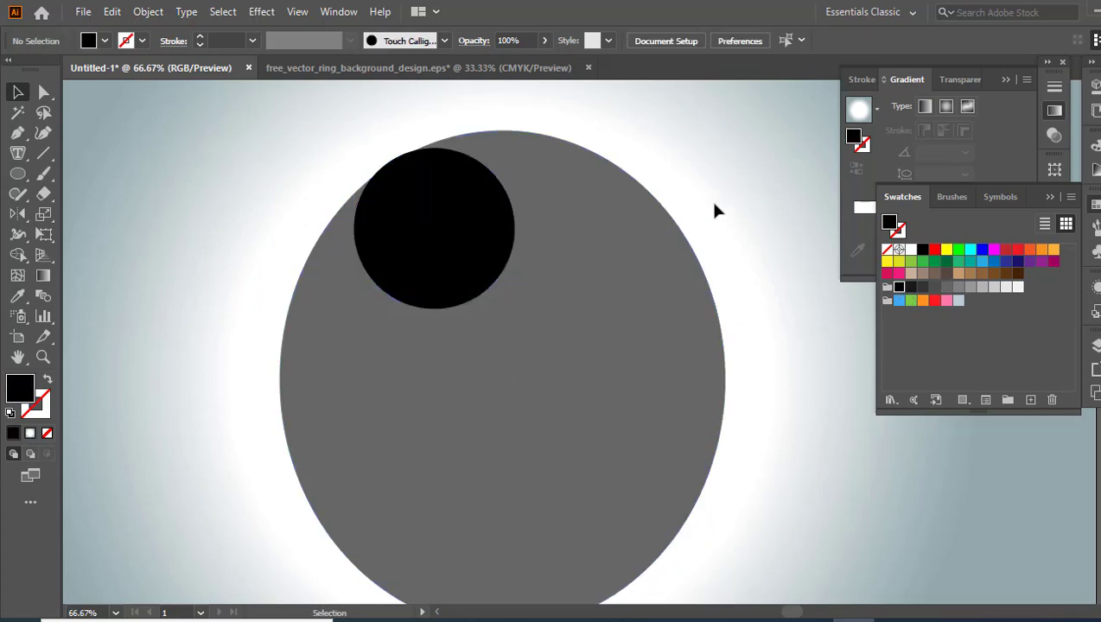
pyautogui.click(438, 231)
pyautogui.hotkey('ctrl', '2')
# - Draw a larger black circle below the small one, move it close to that circle, and widen it toward the ellipse's right edge
pyautogui.click(17, 178)
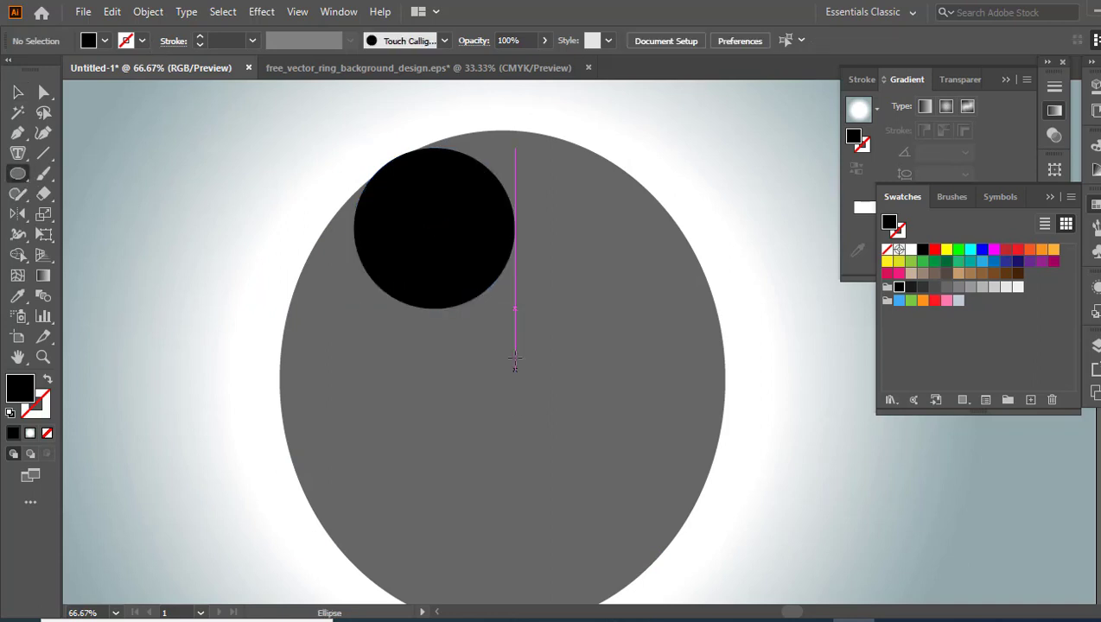
pyautogui.moveTo(472, 298); pyautogui.dragTo(746, 571)
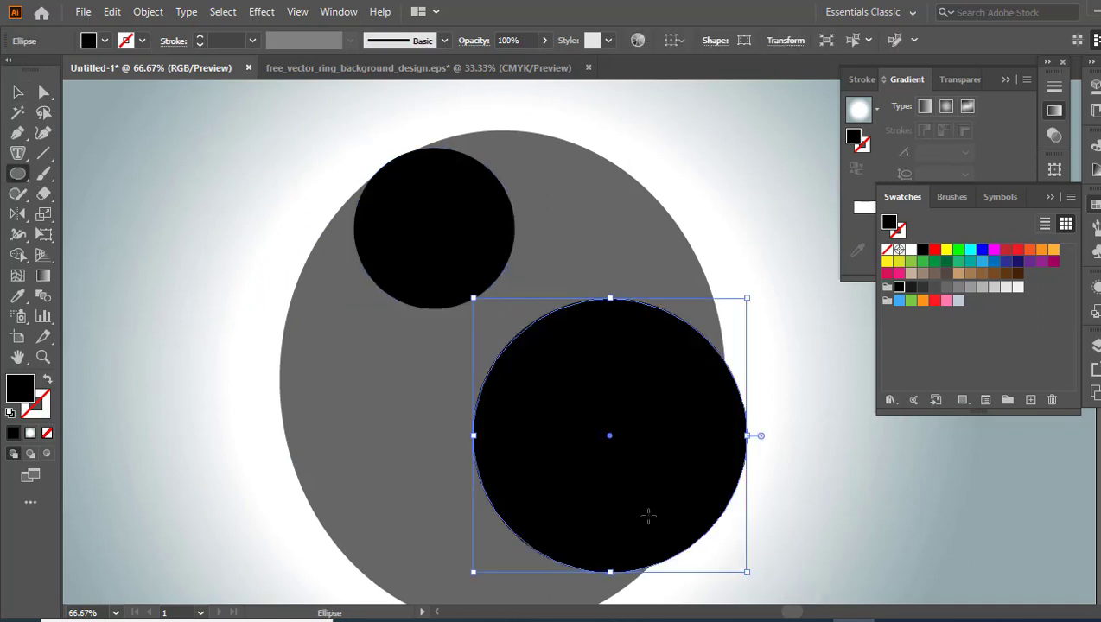
pyautogui.press('v')
pyautogui.moveTo(611, 474); pyautogui.dragTo(557, 451)
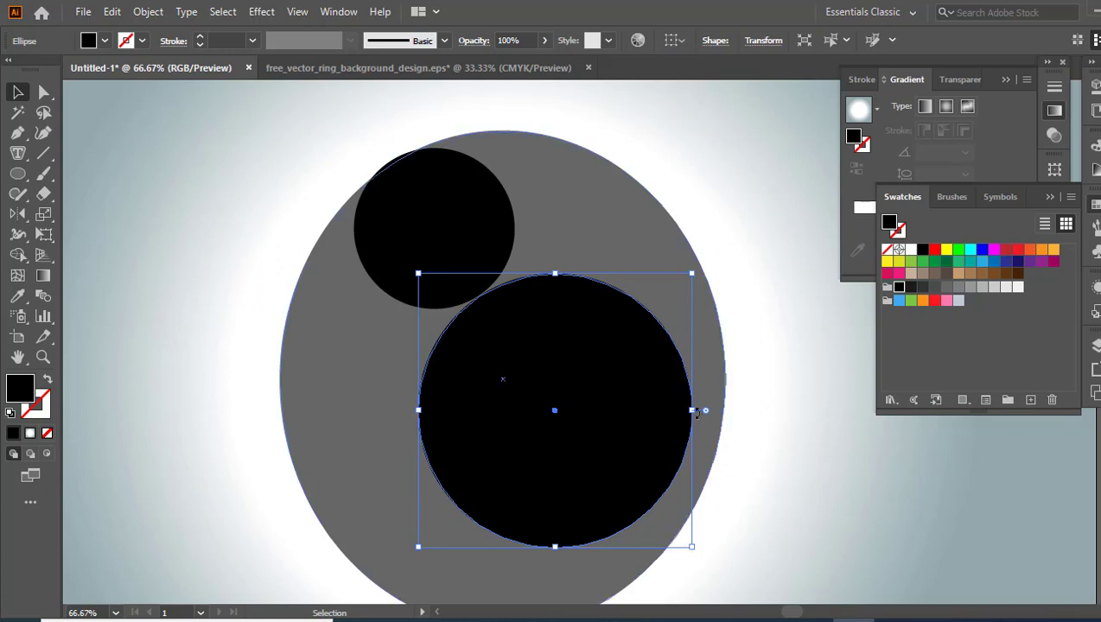
pyautogui.moveTo(691, 409); pyautogui.dragTo(724, 411)
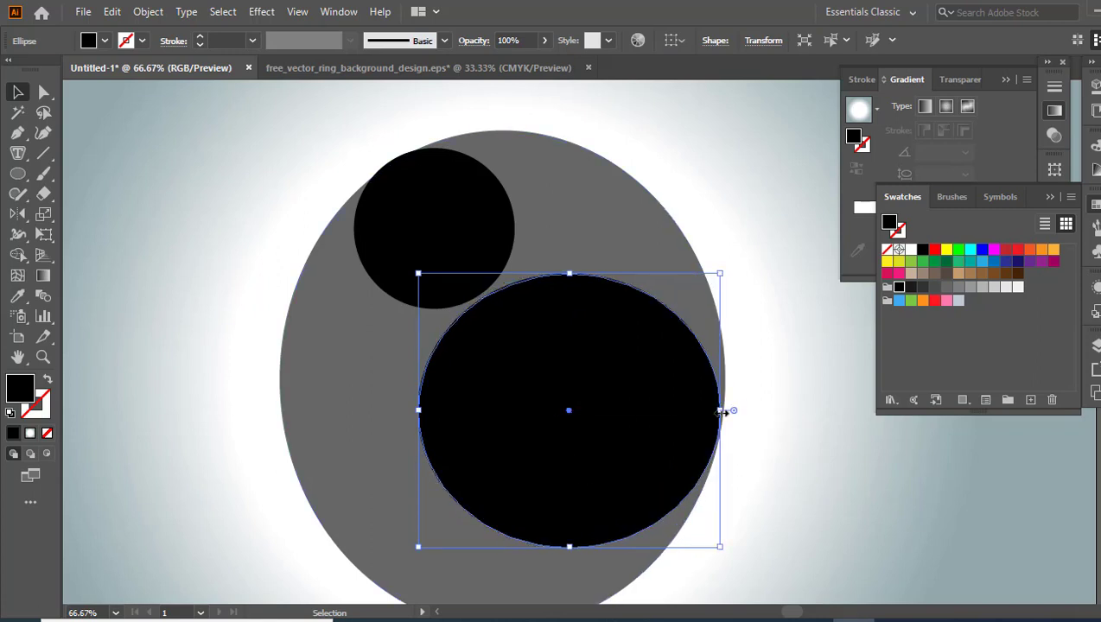
pyautogui.click(746, 458)
# - Adjust the larger black shape's right anchor to the grey ellipse's edge and raise its top anchor toward the small circle
pyautogui.click(613, 427)
pyautogui.press('a')
pyautogui.moveTo(720, 412); pyautogui.dragTo(726, 417)
pyautogui.click(569, 276)
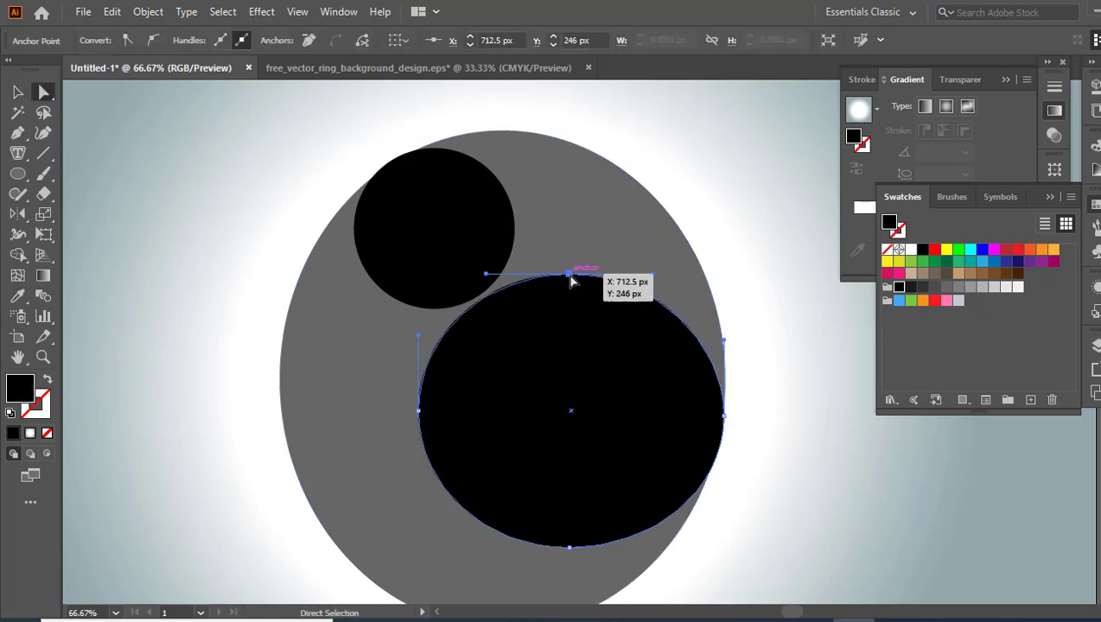
pyautogui.moveTo(569, 278); pyautogui.dragTo(567, 270)
pyautogui.click(776, 244)
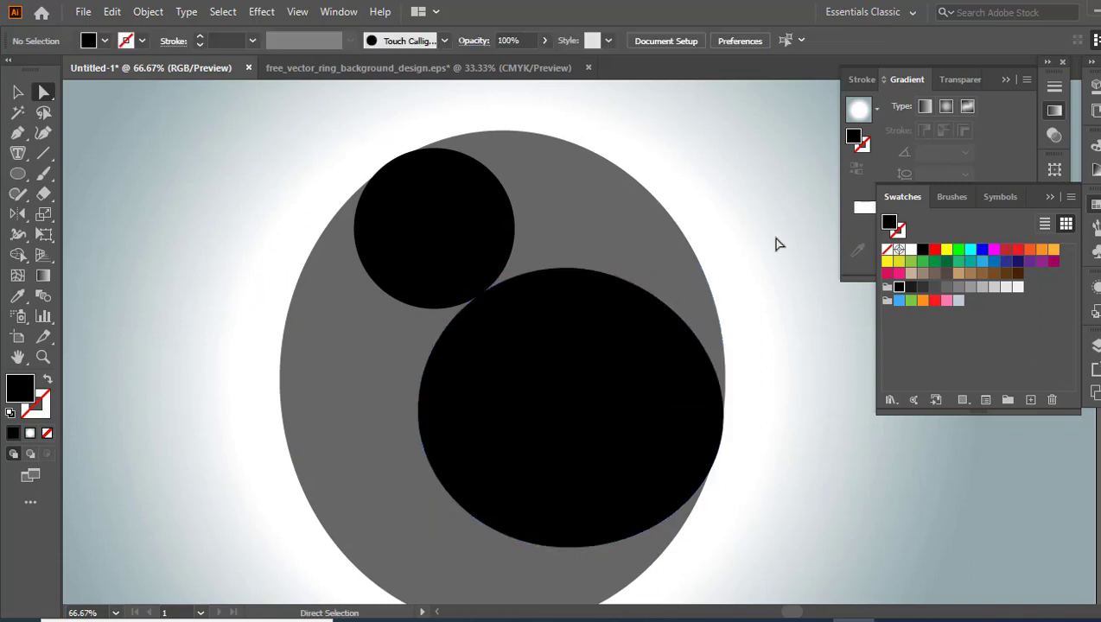
pyautogui.press('v')
pyautogui.moveTo(216, 142); pyautogui.dragTo(620, 482)
pyautogui.hotkey('shift', 'm')
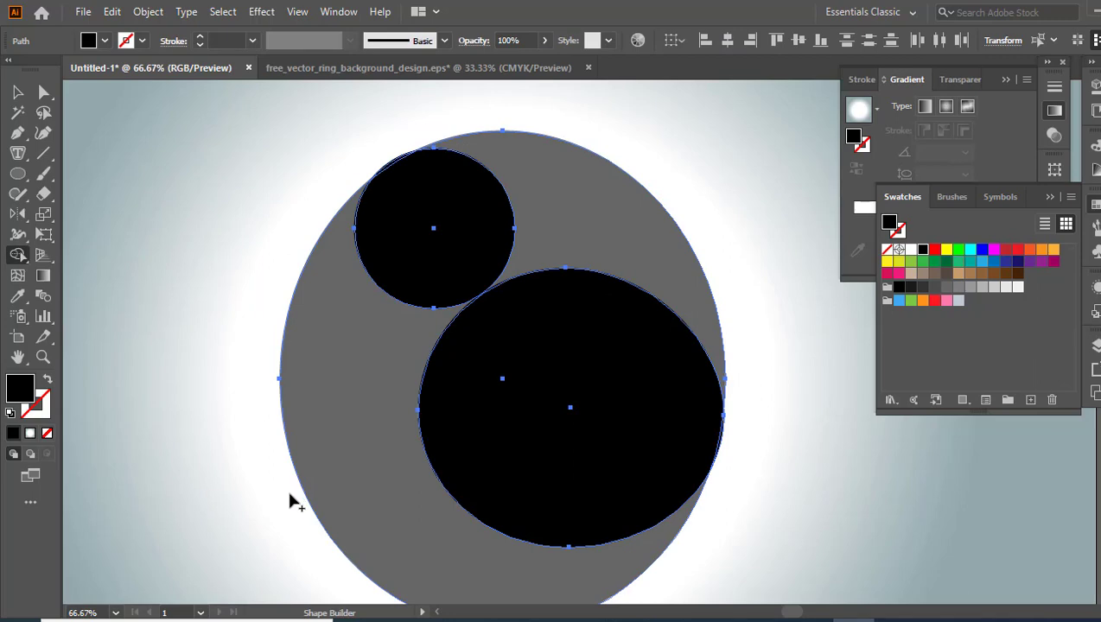
pyautogui.moveTo(289, 494)
pyautogui.mouseDown()
pyautogui.moveTo(346, 494)
pyautogui.moveTo(297, 508)
pyautogui.mouseUp()
pyautogui.hotkey('ctrl', 'z')
pyautogui.click(17, 93)
pyautogui.click(164, 352)
# - Close the thin gap between the two black shapes by nudging the larger shape's upper path segment into the small circle
pyautogui.press('z')
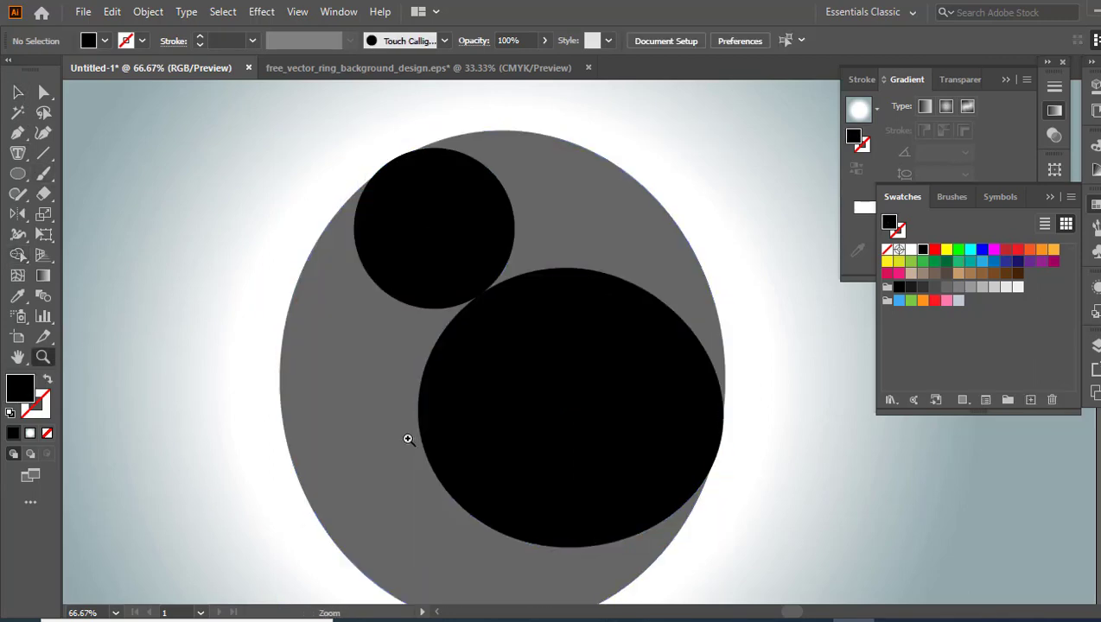
pyautogui.click(519, 307)
pyautogui.click(581, 327)
pyautogui.click(582, 328)
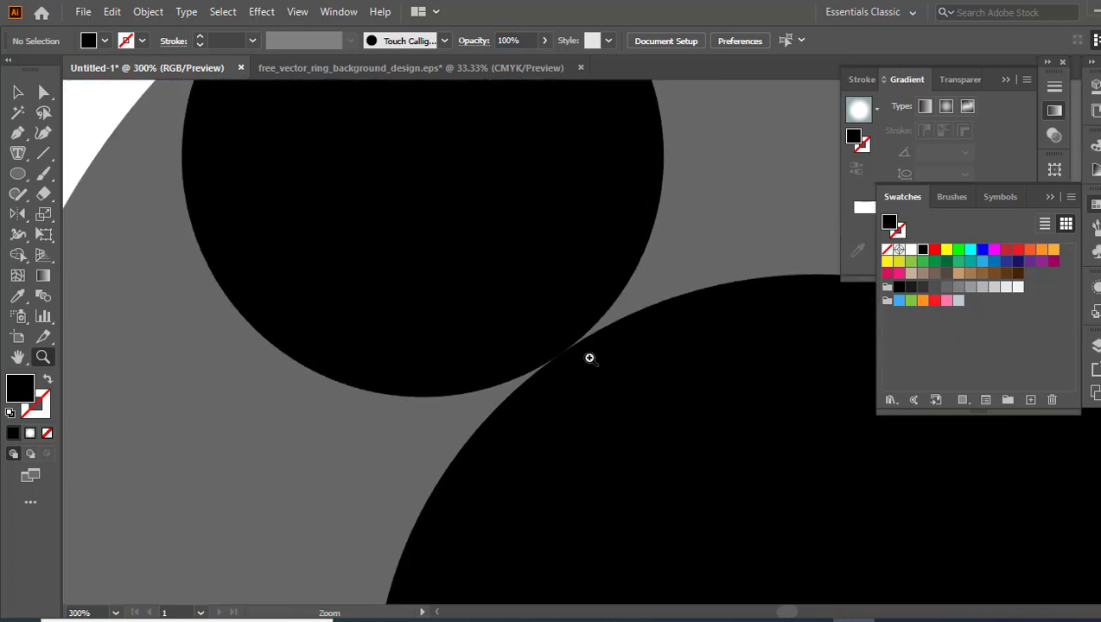
pyautogui.click(589, 358)
pyautogui.click(624, 338)
pyautogui.click(622, 307)
pyautogui.press('v')
pyautogui.click(487, 389)
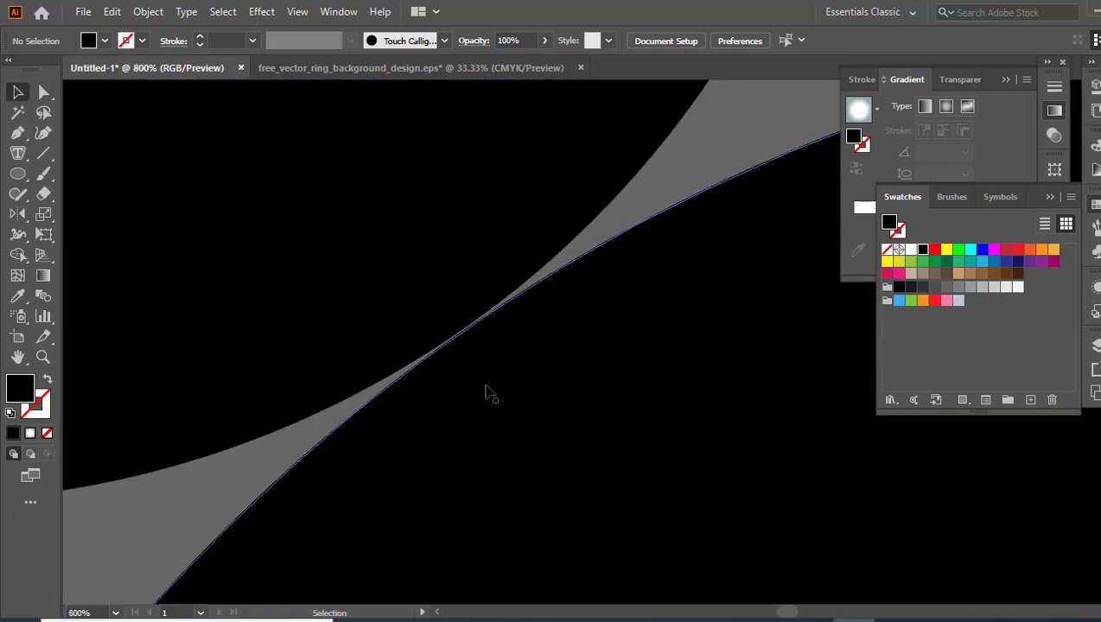
pyautogui.press('a')
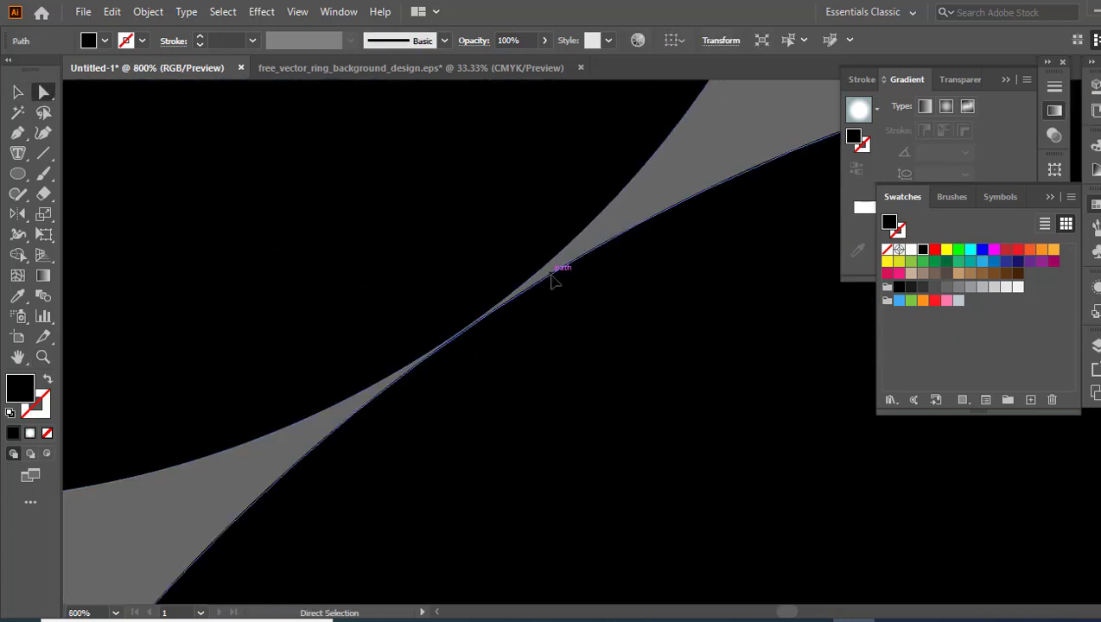
pyautogui.moveTo(551, 274); pyautogui.dragTo(543, 271)
# - Select all three shapes and use Shape Builder to remove the large black shape and the grey area left of and below it
pyautogui.press('z')
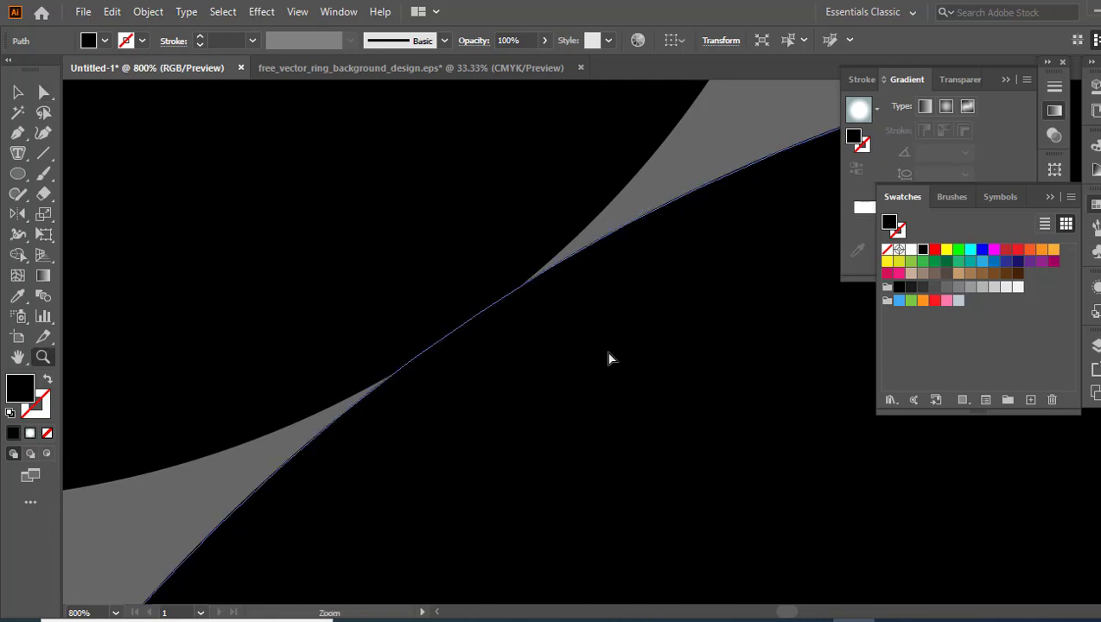
pyautogui.scroll(-6, 699, 344)
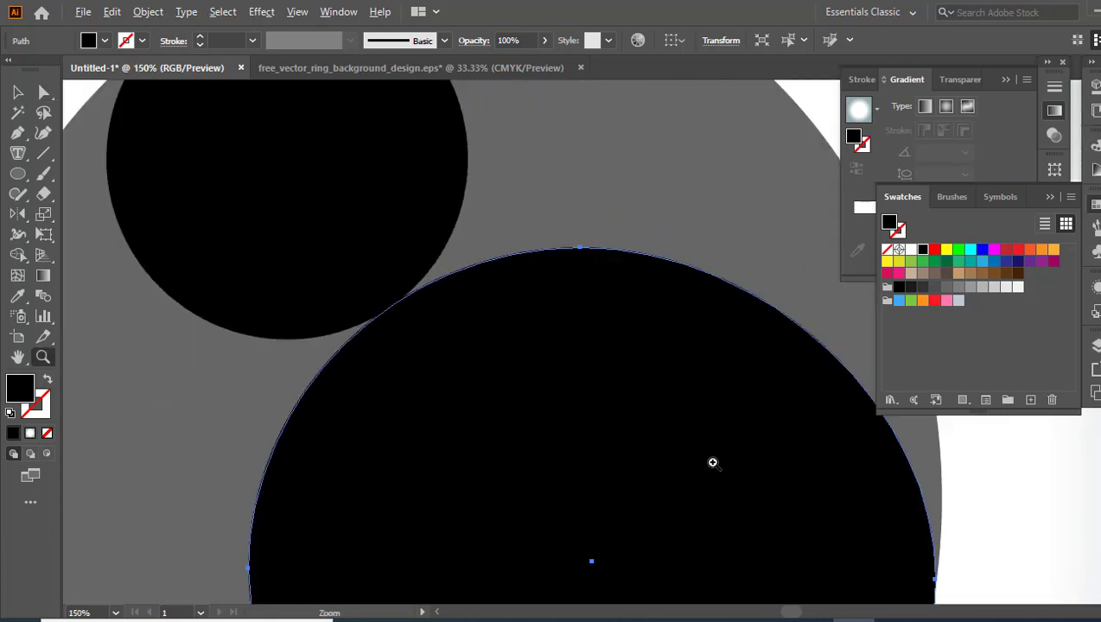
pyautogui.scroll(-2, 712, 462)
pyautogui.press('v')
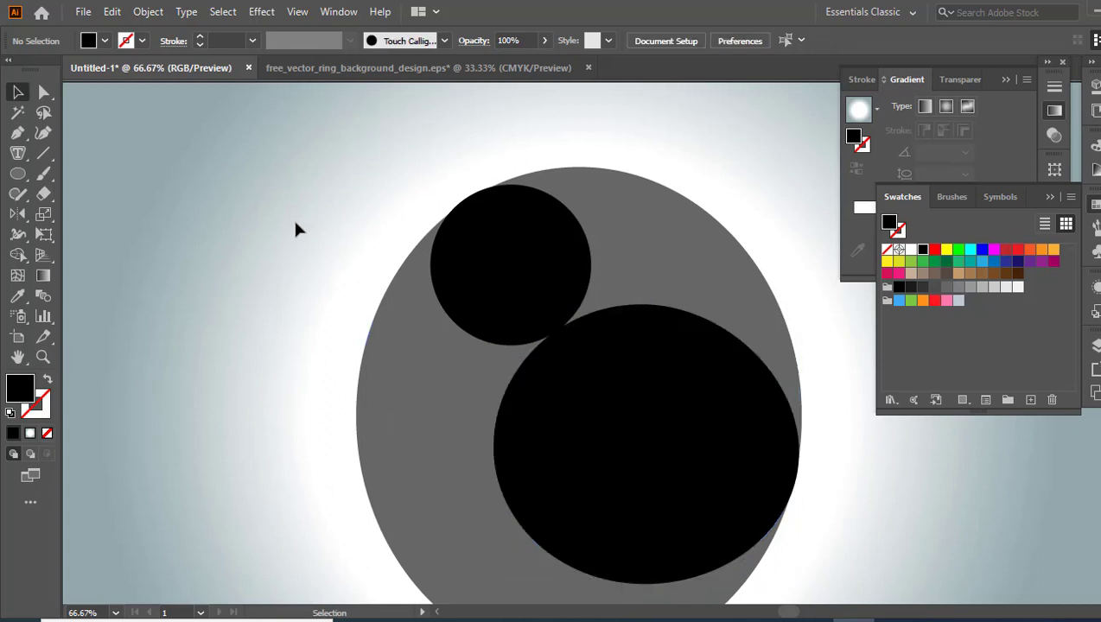
pyautogui.moveTo(293, 221); pyautogui.dragTo(555, 462)
pyautogui.click(17, 255)
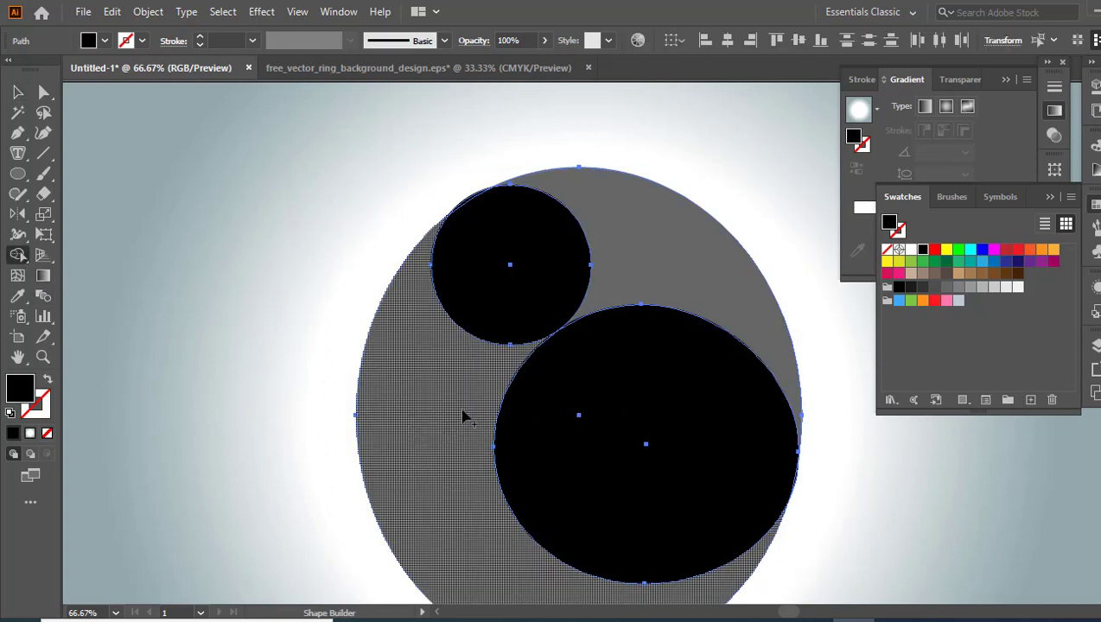
pyautogui.moveTo(328, 512)
pyautogui.mouseDown()
pyautogui.moveTo(536, 501)
pyautogui.moveTo(519, 504)
pyautogui.mouseUp()
pyautogui.press('v')
pyautogui.click(304, 397)
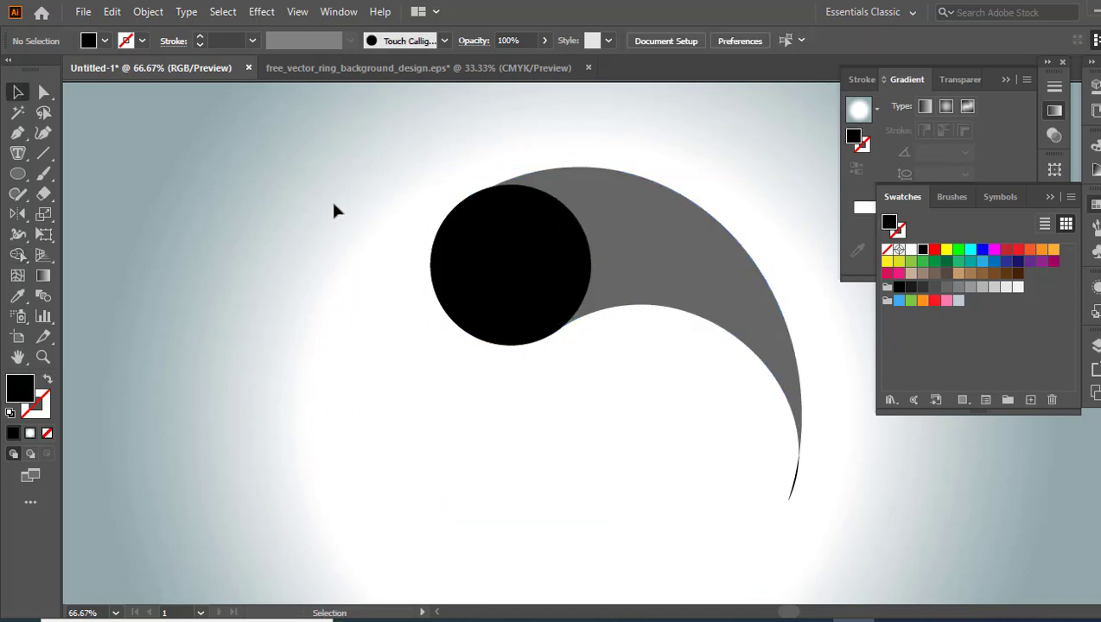
# - Unite the small black circle and the grey crescent into one shape with Pathfinder
pyautogui.moveTo(334, 206); pyautogui.dragTo(641, 430)
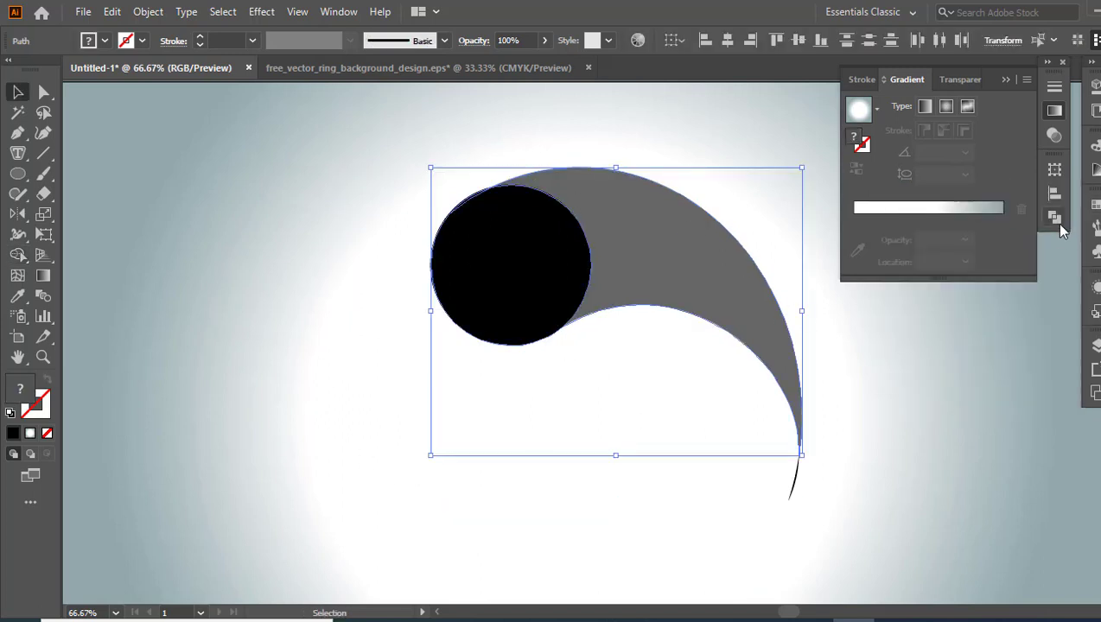
pyautogui.click(1053, 216)
pyautogui.click(856, 208)
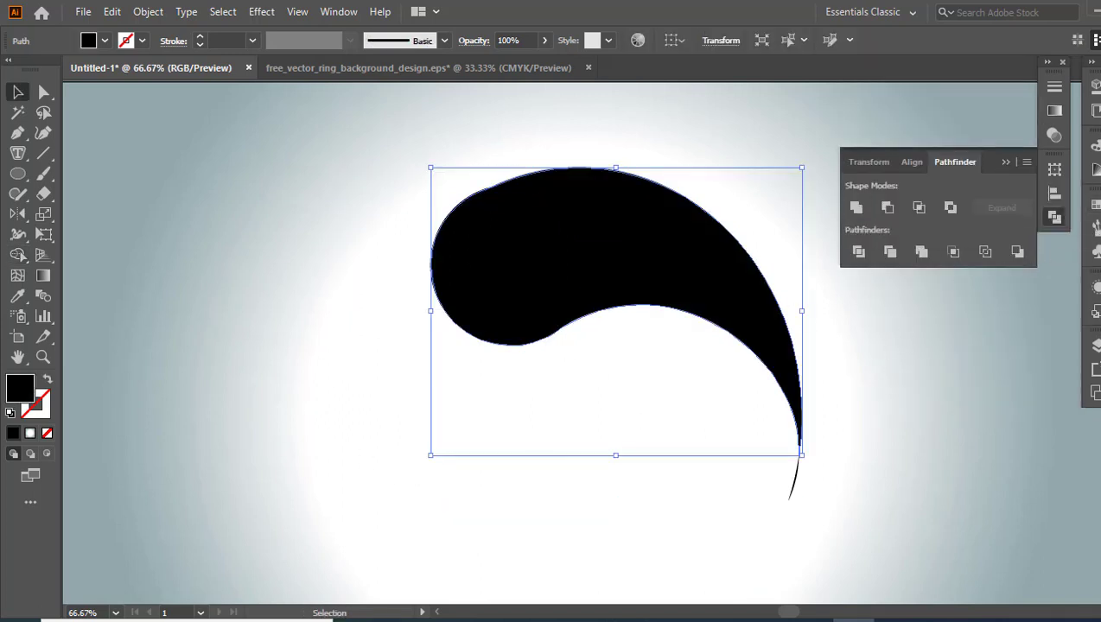
# - Fill the united comma shape with mid grey and separate it from the leftover black sliver, deleting the sliver
pyautogui.click(1088, 201)
pyautogui.click(969, 287)
pyautogui.moveTo(657, 285); pyautogui.dragTo(473, 292)
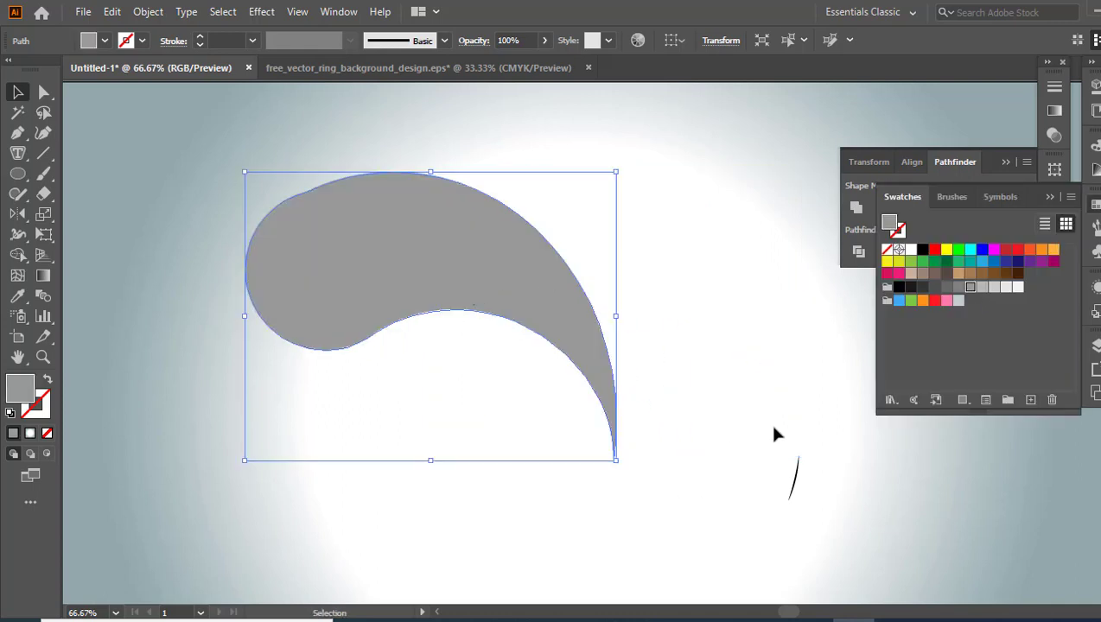
pyautogui.click(777, 438)
# - Round the corner anchor on the grey shape's upper-left edge where the circle meets the crescent
pyautogui.click(312, 300)
pyautogui.click(43, 91)
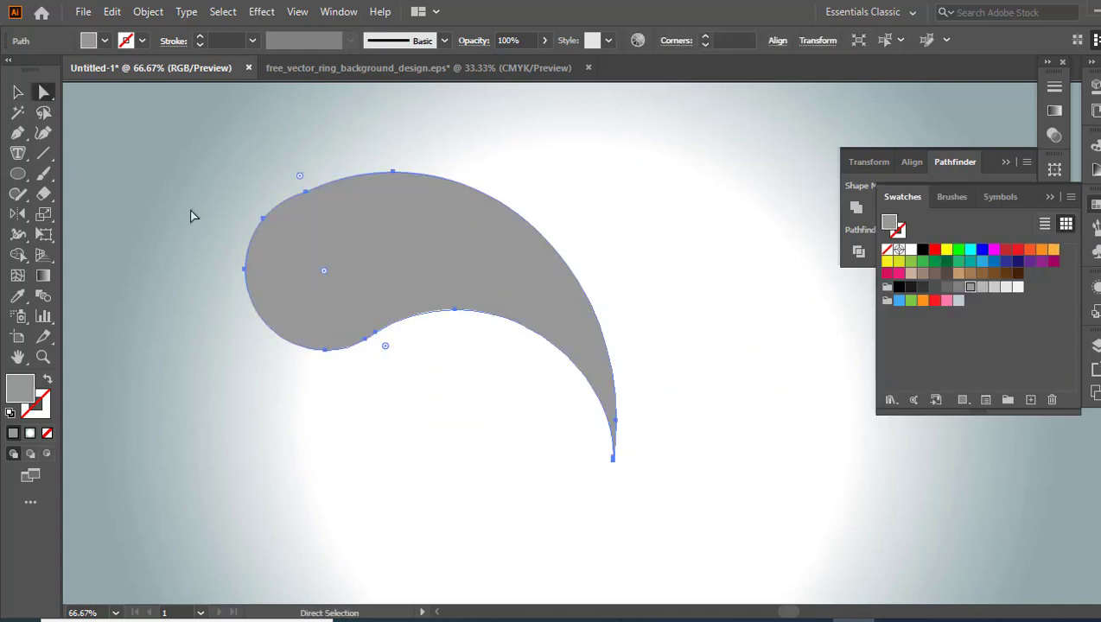
pyautogui.click(307, 194)
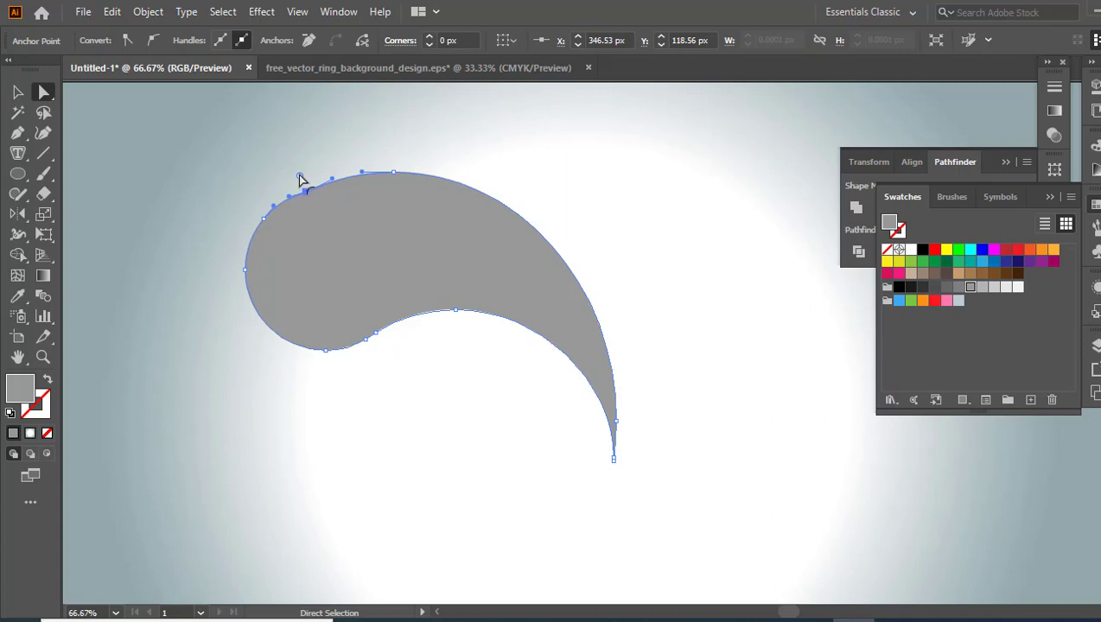
pyautogui.moveTo(299, 179); pyautogui.dragTo(204, 172)
# - Smooth the rounded upper-left junction by adjusting its anchor handles so the outline runs evenly between the two curves
pyautogui.click(43, 357)
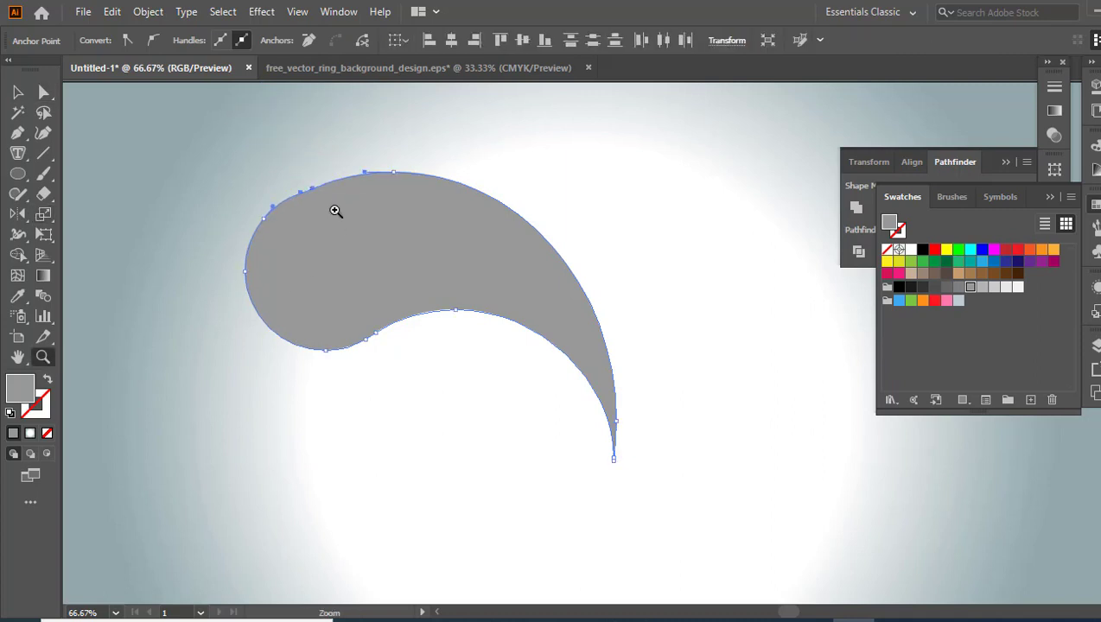
pyautogui.click(337, 212)
pyautogui.click(628, 324)
pyautogui.click(549, 331)
pyautogui.click(588, 353)
pyautogui.click(583, 335)
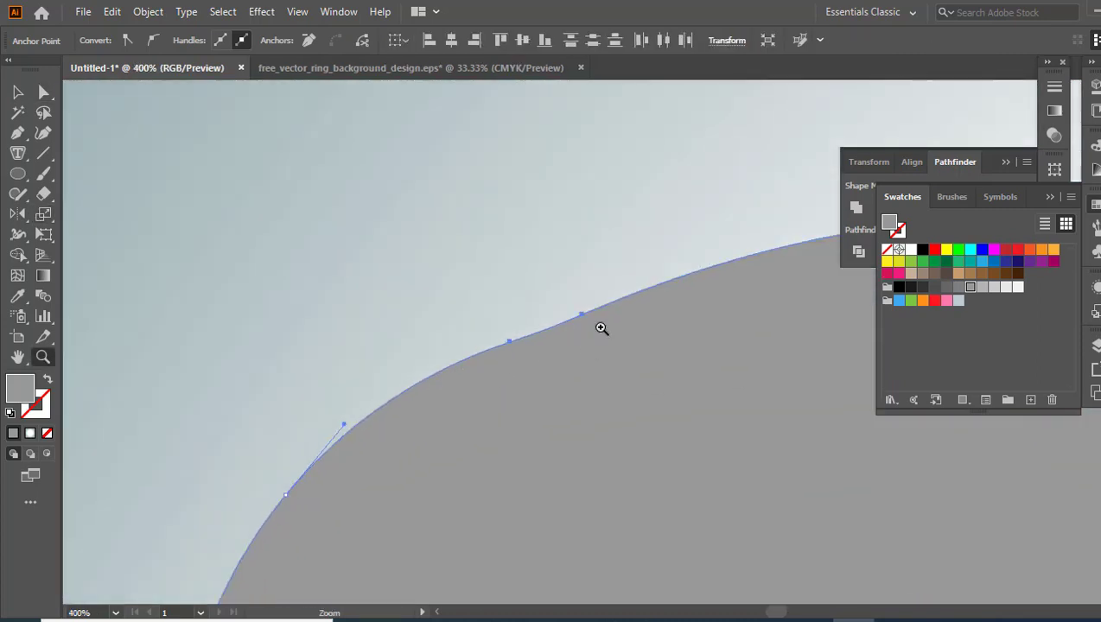
pyautogui.click(598, 325)
pyautogui.click(43, 93)
pyautogui.moveTo(582, 330); pyautogui.dragTo(583, 317)
pyautogui.click(474, 368)
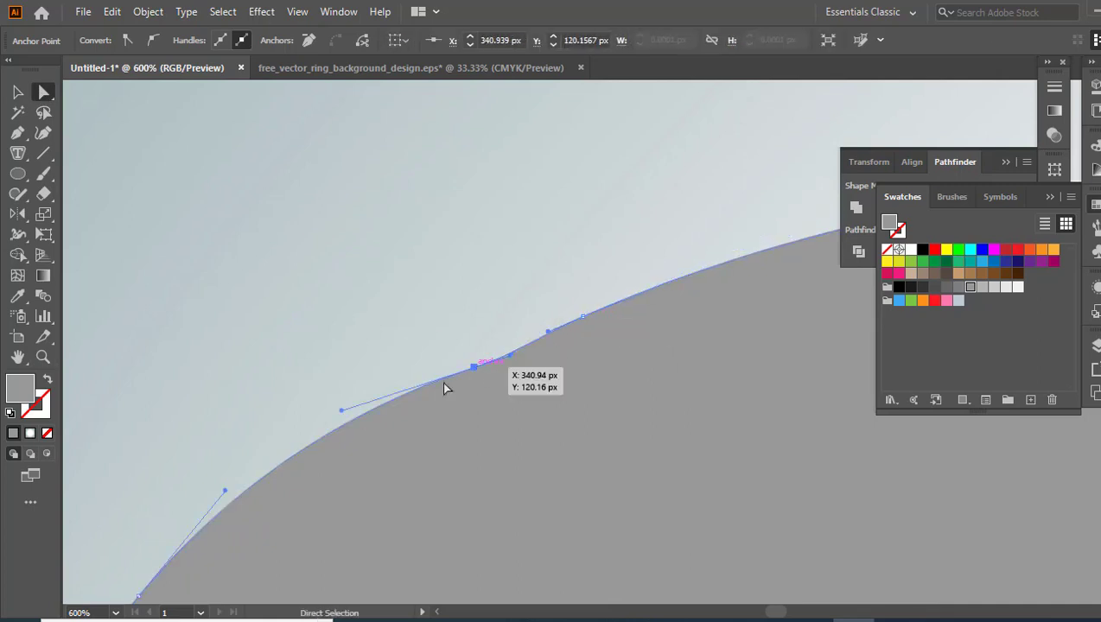
pyautogui.moveTo(341, 409); pyautogui.dragTo(343, 427)
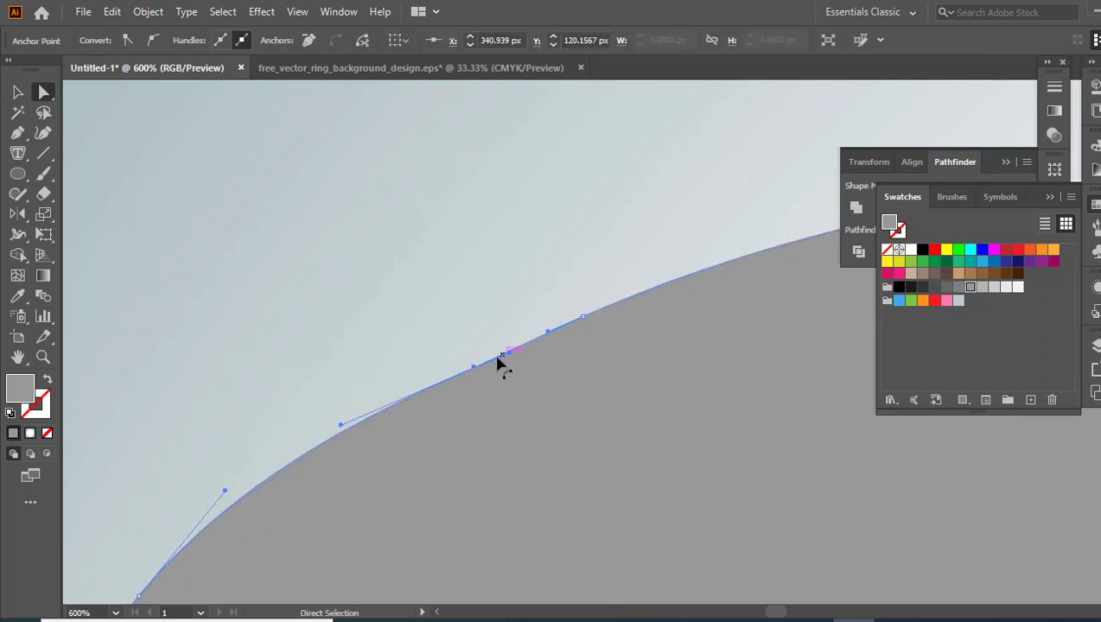
# - Move the whole grey comma shape toward the artboard's upper-left corner
pyautogui.click(413, 309)
pyautogui.press('z')
pyautogui.keyDown('alt'); pyautogui.click(682, 431); pyautogui.keyUp('alt')
pyautogui.keyDown('alt'); pyautogui.click(682, 431); pyautogui.keyUp('alt')
pyautogui.keyDown('alt'); pyautogui.click(750, 413); pyautogui.keyUp('alt')
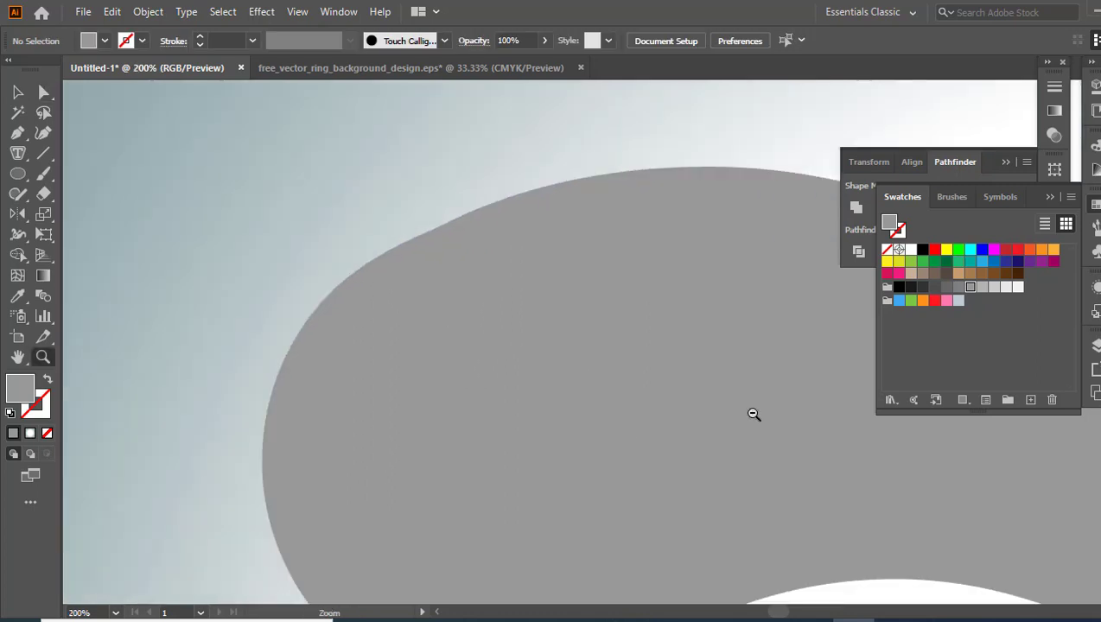
pyautogui.keyDown('alt'); pyautogui.click(751, 414); pyautogui.keyUp('alt')
pyautogui.keyDown('alt'); pyautogui.click(691, 405); pyautogui.keyUp('alt')
pyautogui.keyDown('alt'); pyautogui.click(578, 337); pyautogui.keyUp('alt')
pyautogui.press('v')
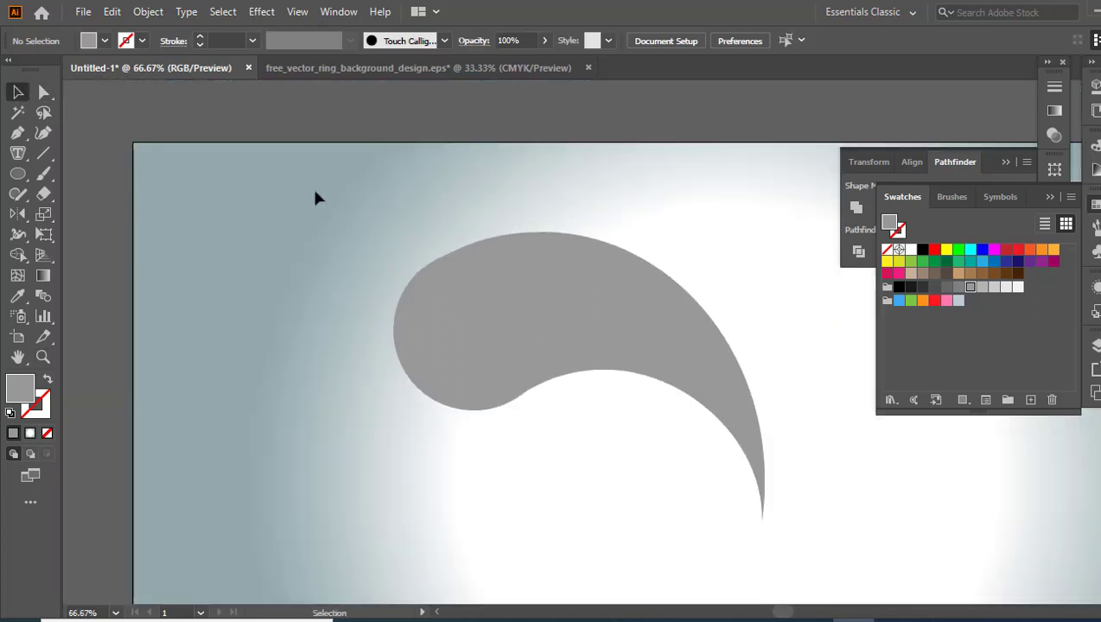
pyautogui.moveTo(314, 194); pyautogui.dragTo(849, 590)
pyautogui.moveTo(694, 353); pyautogui.dragTo(458, 278)
# - Enlarge the comma shape from its lower-right corner and reposition it over the white centre of the background
pyautogui.press('z')
pyautogui.keyDown('alt'); pyautogui.click(757, 486); pyautogui.keyUp('alt')
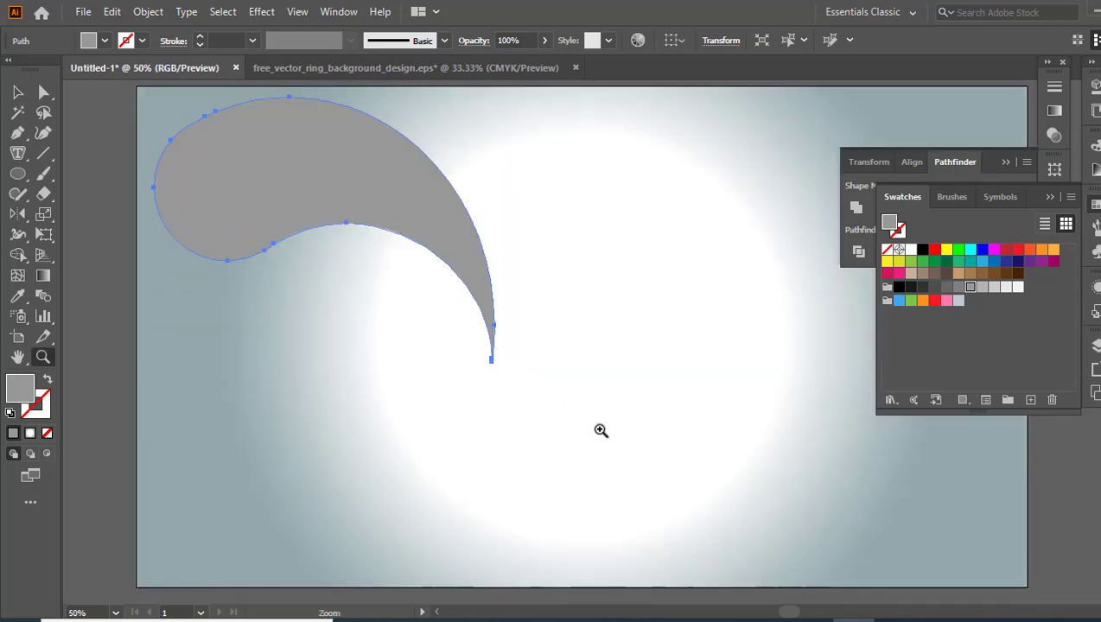
pyautogui.press('v')
pyautogui.moveTo(495, 365); pyautogui.dragTo(562, 415)
pyautogui.moveTo(400, 234); pyautogui.dragTo(577, 268)
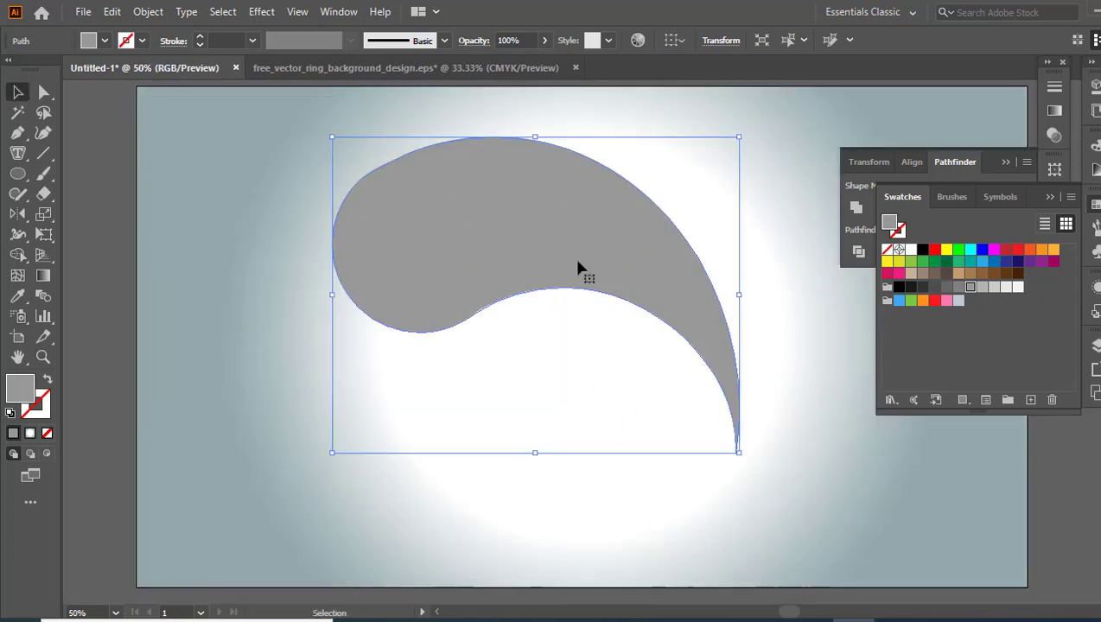
# - Replace the comma shape's grey fill with a linear gradient
pyautogui.click(1053, 112)
pyautogui.click(949, 203)
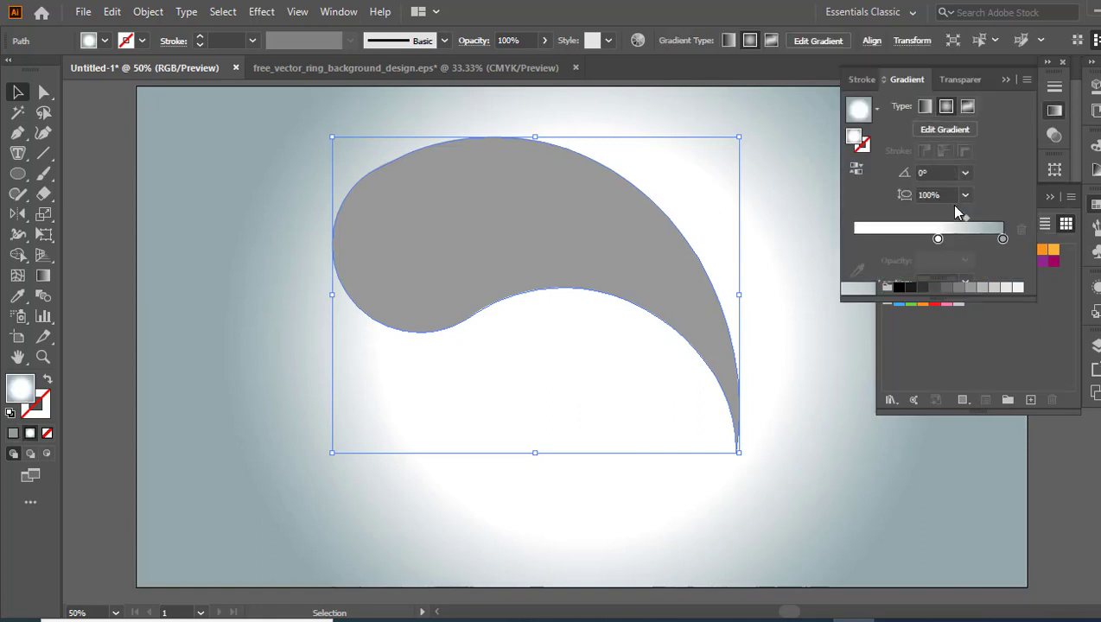
pyautogui.click(924, 105)
# - Set the gradient's end colour stop to RGB 0, 190, 242
pyautogui.click(1002, 239)
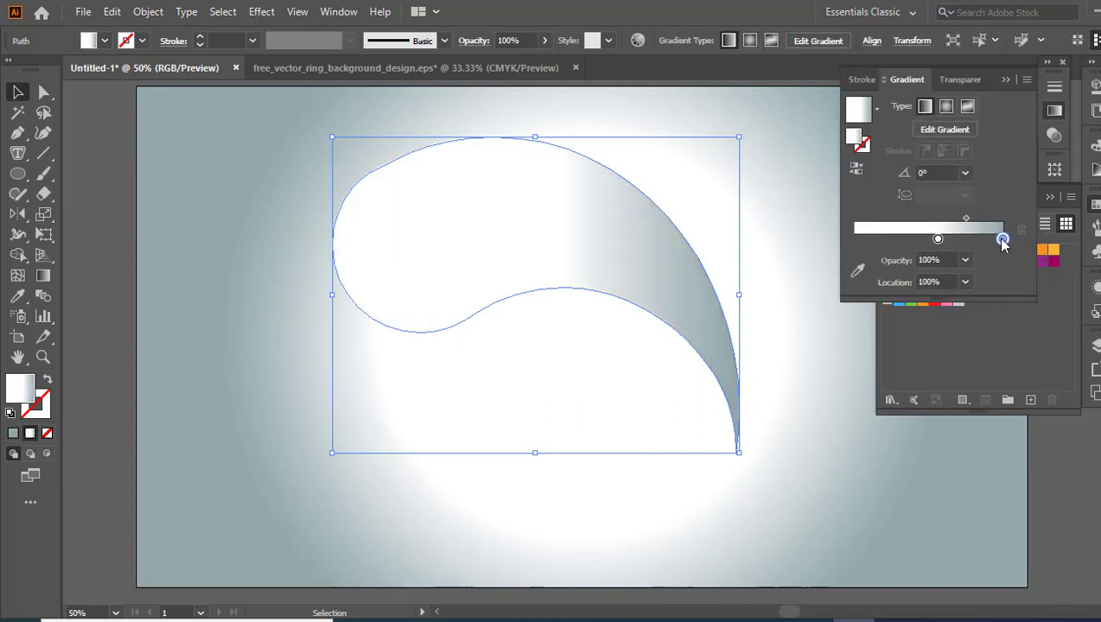
pyautogui.doubleClick(1002, 240)
pyautogui.click(975, 300)
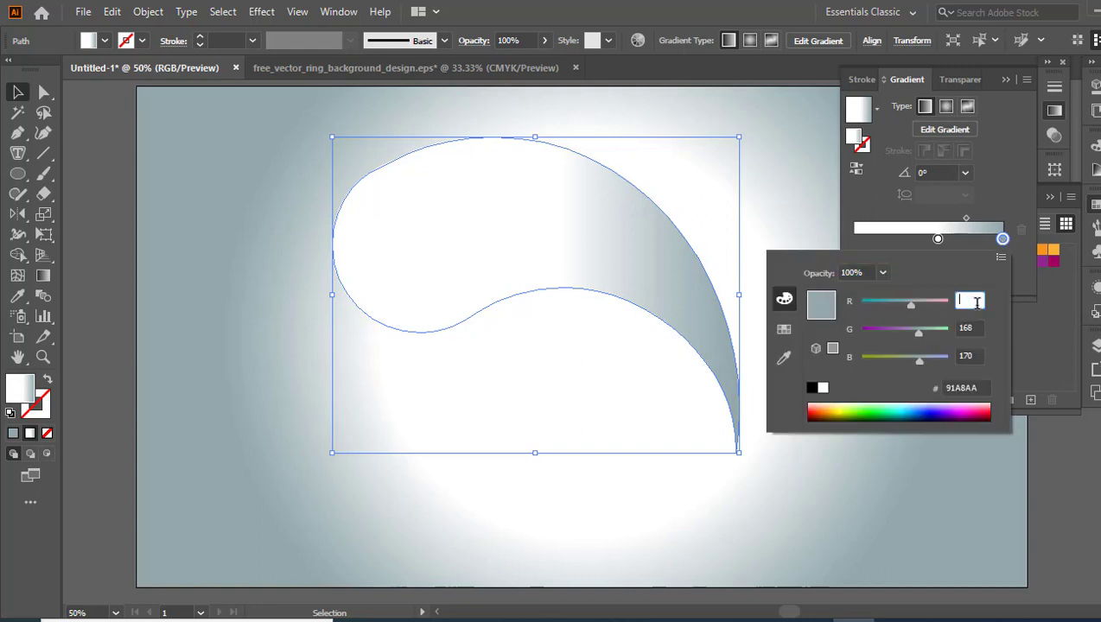
pyautogui.click(980, 328)
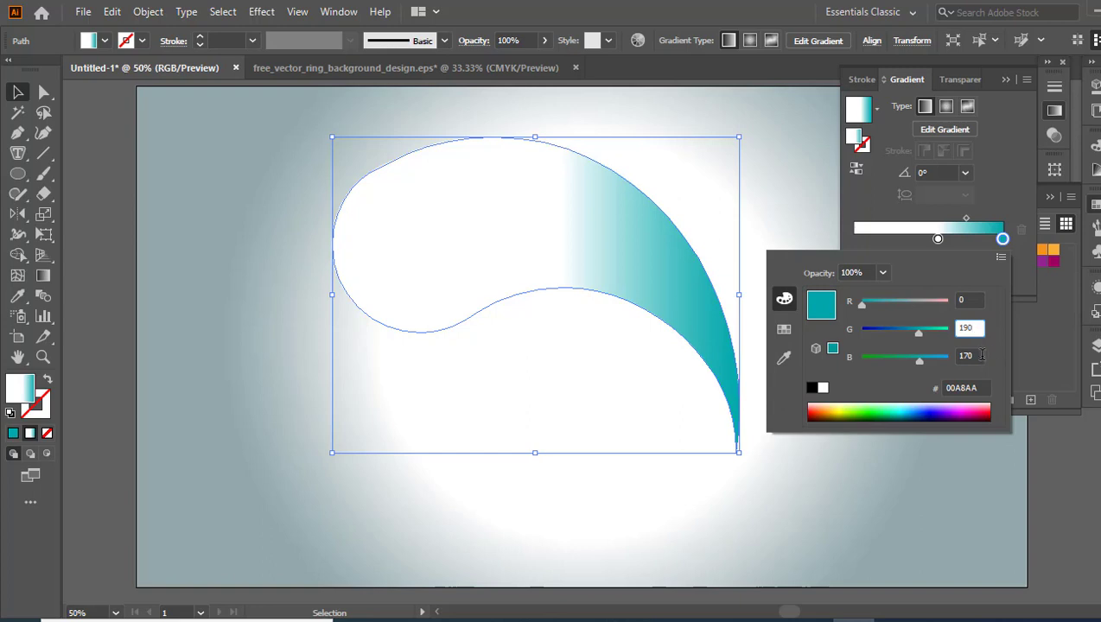
pyautogui.click(982, 355)
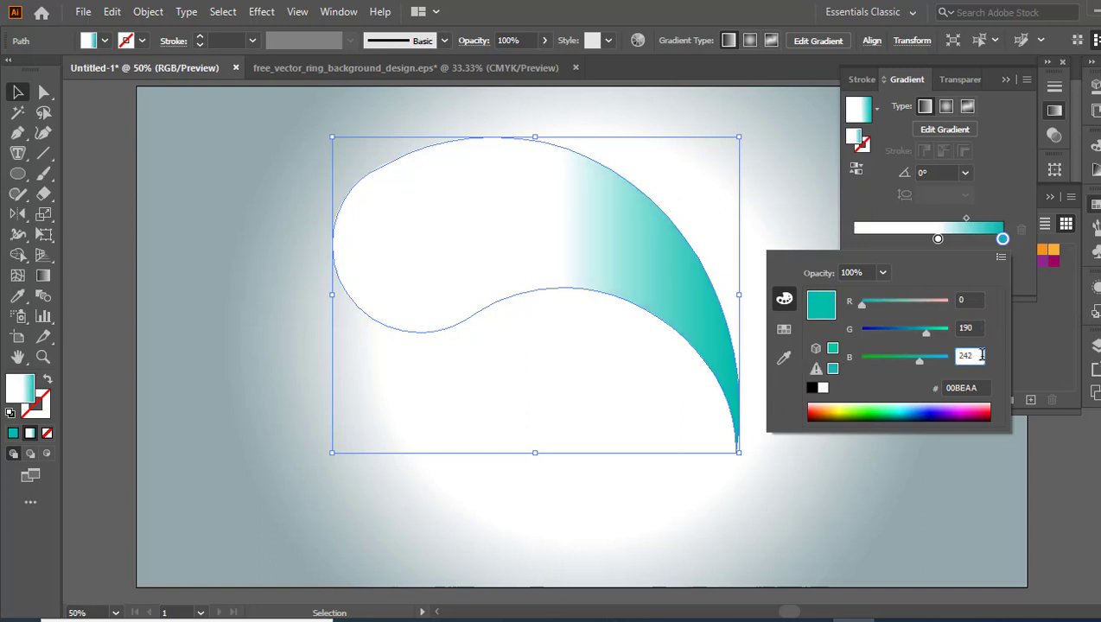
# - Move the gradient's white stop to location 0% and set its colour to RGB 0, 107, 160
pyautogui.click(937, 243)
pyautogui.moveTo(935, 240); pyautogui.dragTo(852, 240)
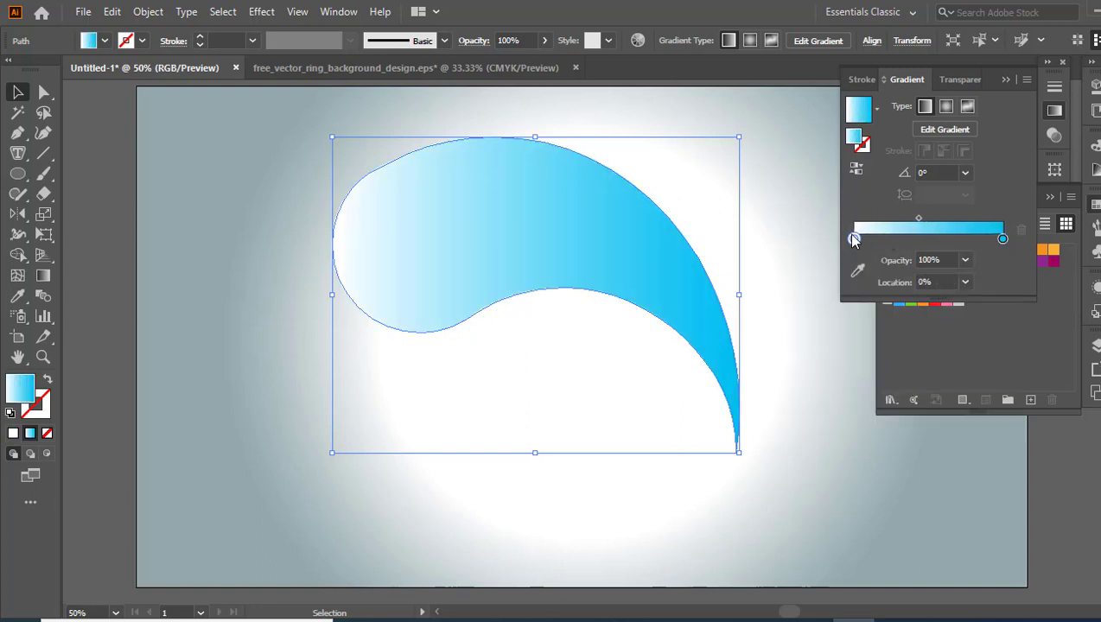
pyautogui.doubleClick(852, 240)
pyautogui.click(1000, 257)
pyautogui.click(1045, 278)
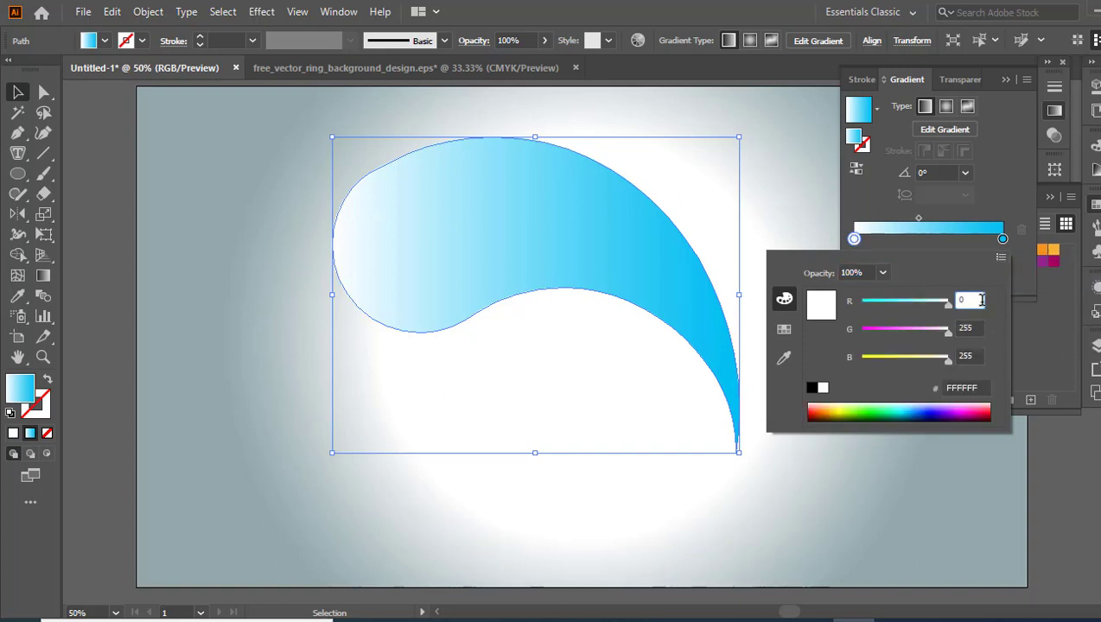
pyautogui.click(978, 328)
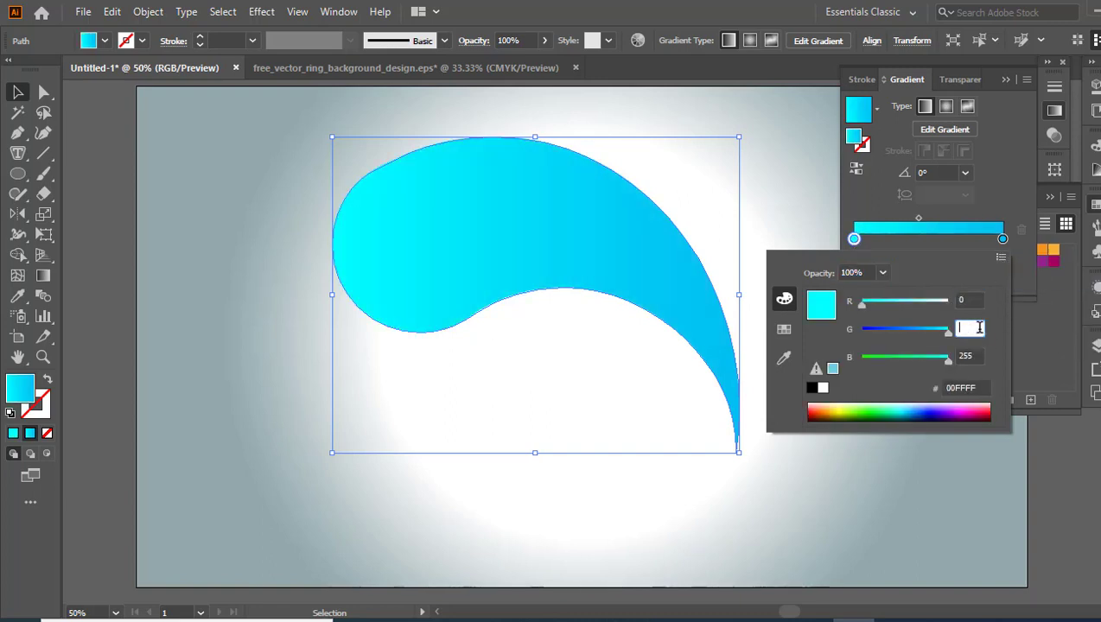
pyautogui.click(977, 356)
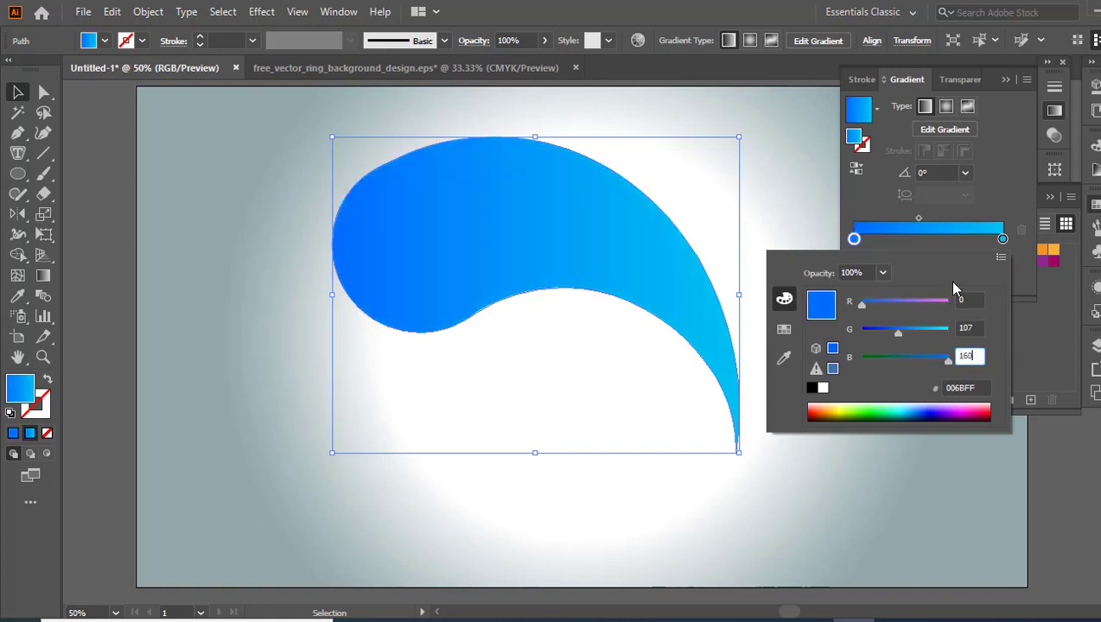
pyautogui.write('160')
pyautogui.press('Return')
# - Redirect the comma's gradient to about 151°, with dark blue at the tail and light blue at the upper-left head
pyautogui.click(44, 276)
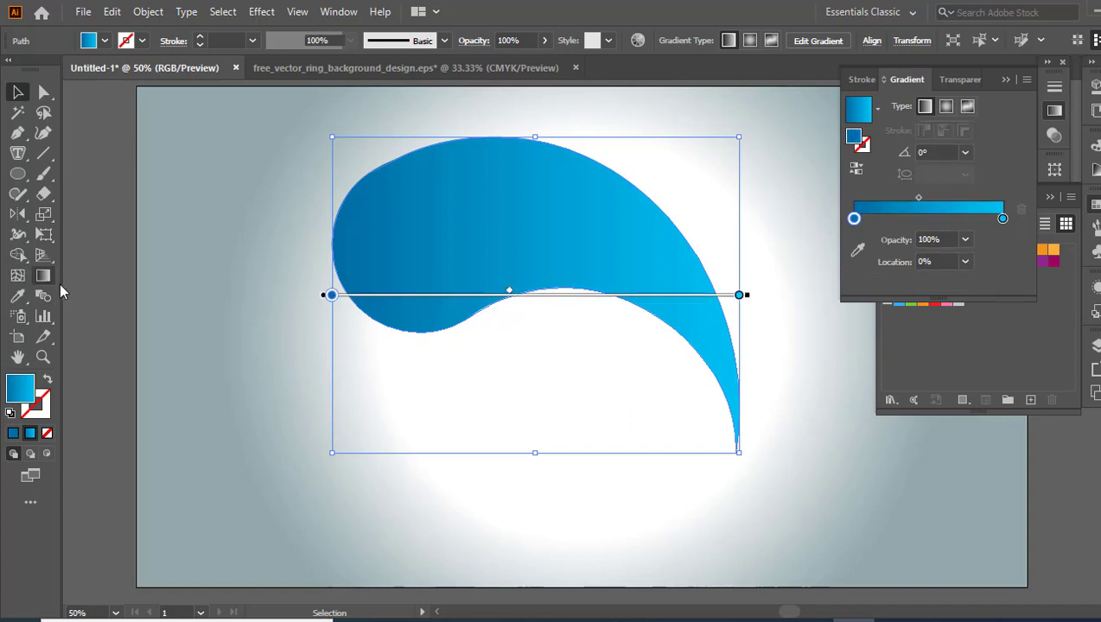
pyautogui.moveTo(356, 177)
pyautogui.mouseDown()
pyautogui.moveTo(753, 369)
pyautogui.moveTo(748, 387)
pyautogui.moveTo(352, 180)
pyautogui.moveTo(366, 176)
pyautogui.mouseUp()
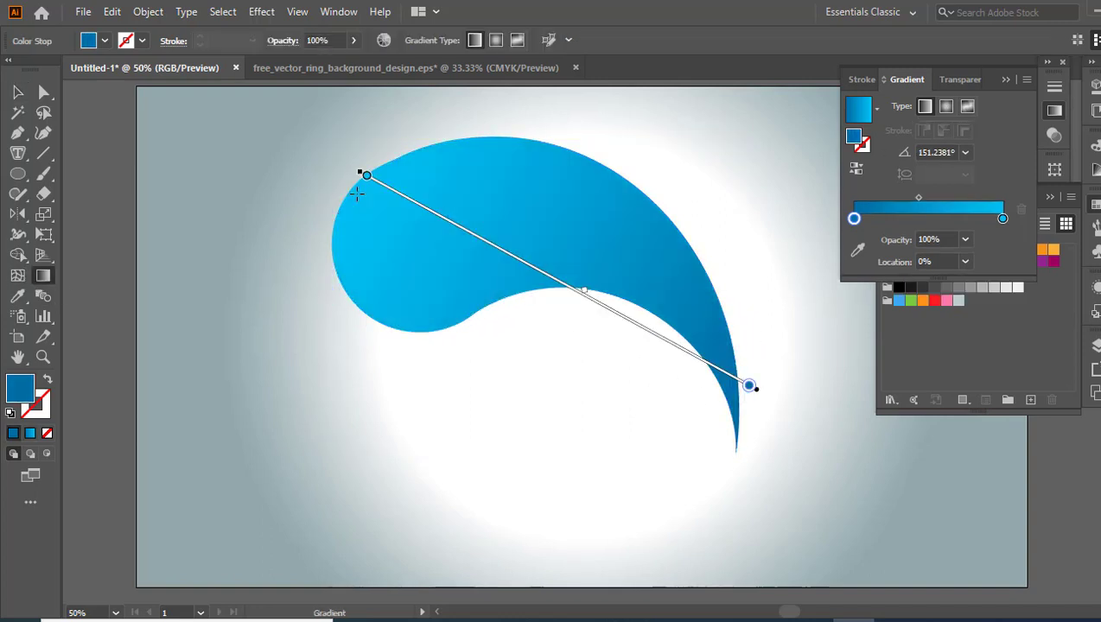
pyautogui.click(17, 93)
pyautogui.click(201, 292)
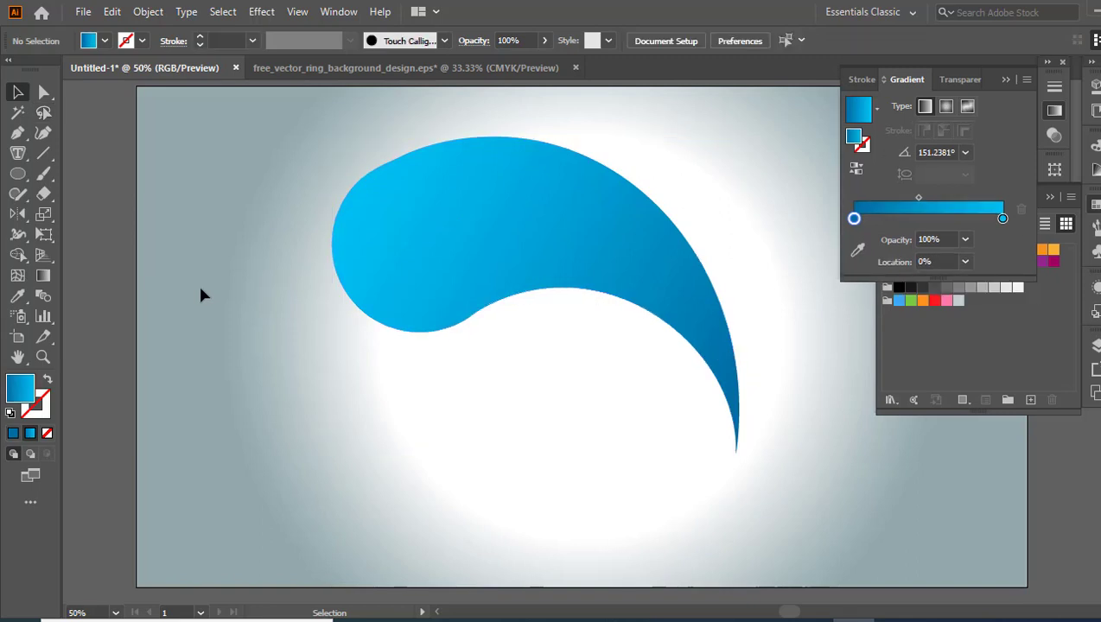
pyautogui.click(1005, 79)
pyautogui.click(1048, 198)
pyautogui.click(554, 250)
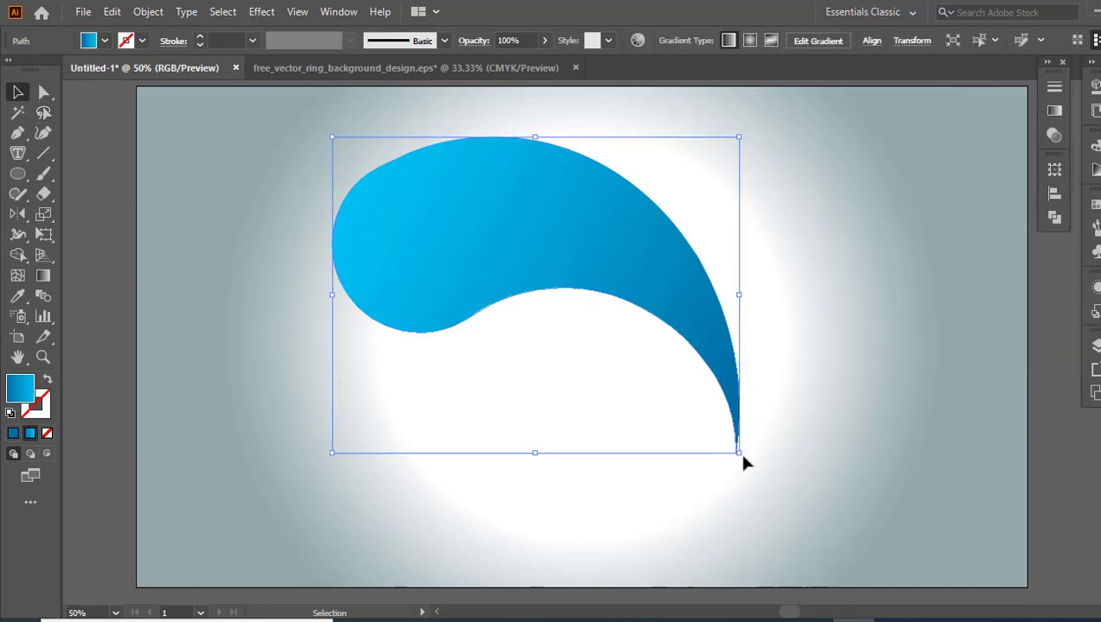
pyautogui.click(218, 381)
# - Draw a circle inside the comma's rounded head and centre it there, leaving an even blue rim
pyautogui.click(16, 172)
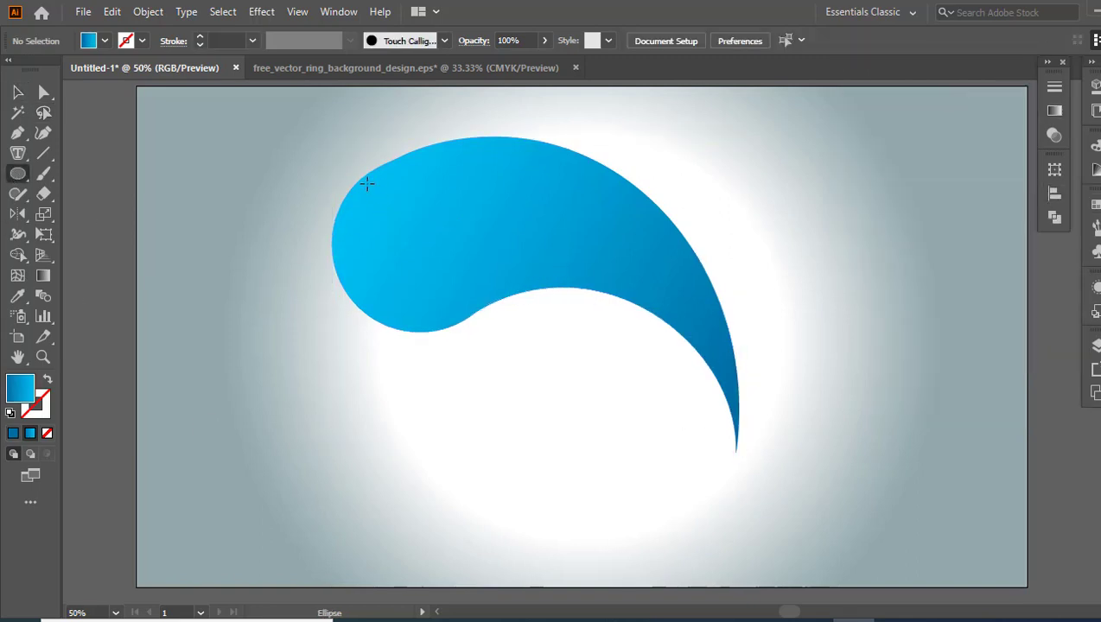
pyautogui.moveTo(366, 183); pyautogui.dragTo(513, 329)
pyautogui.click(19, 93)
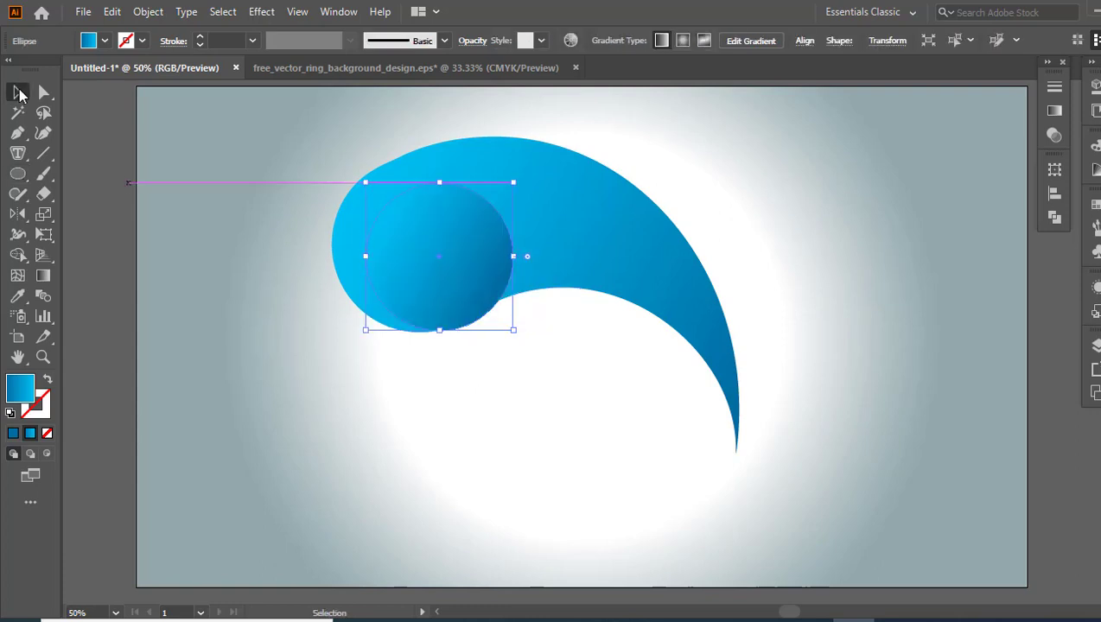
pyautogui.moveTo(457, 262); pyautogui.dragTo(440, 246)
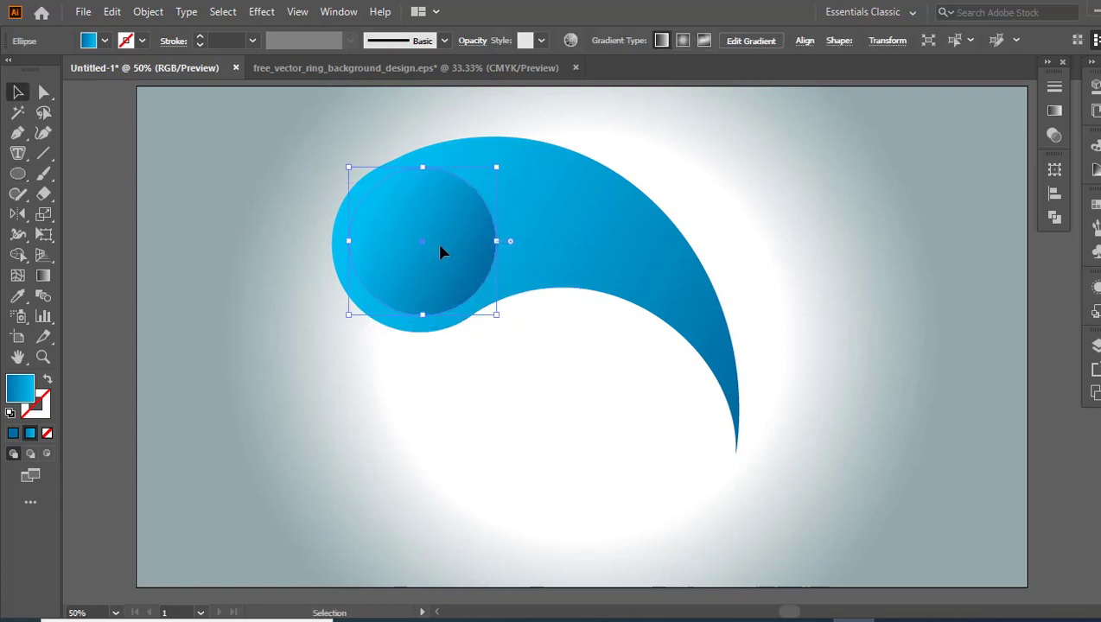
# - Apply the preset white-to-black linear gradient to the circle
pyautogui.click(1054, 111)
pyautogui.click(877, 112)
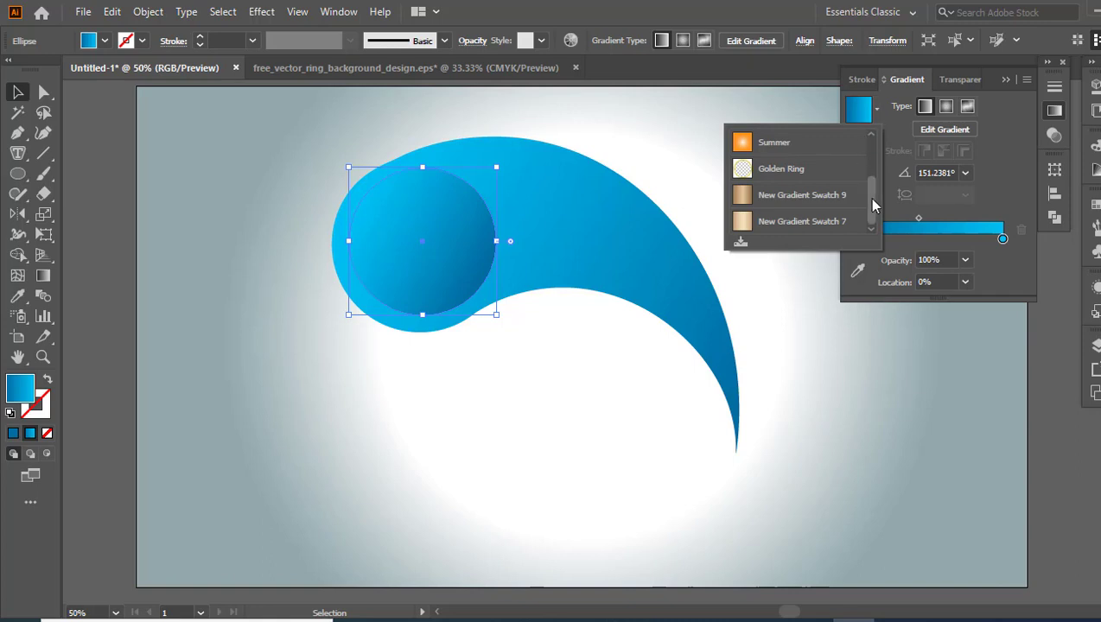
pyautogui.moveTo(871, 205); pyautogui.dragTo(842, 140)
pyautogui.click(842, 140)
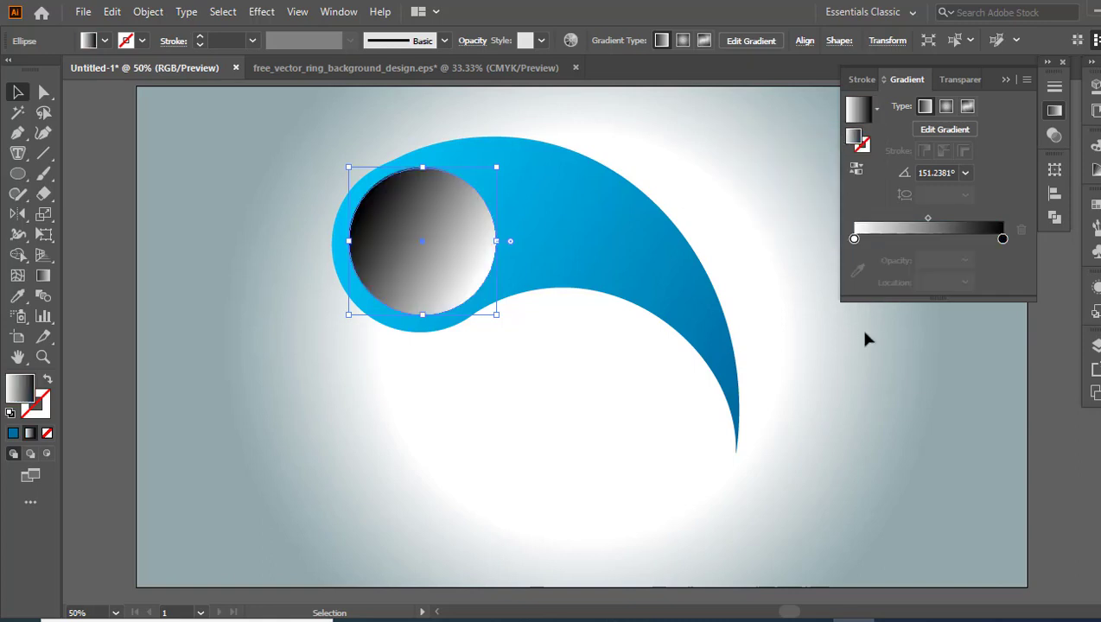
# - Lighten the circle gradient's black stop to a K value of 12%
pyautogui.click(1002, 239)
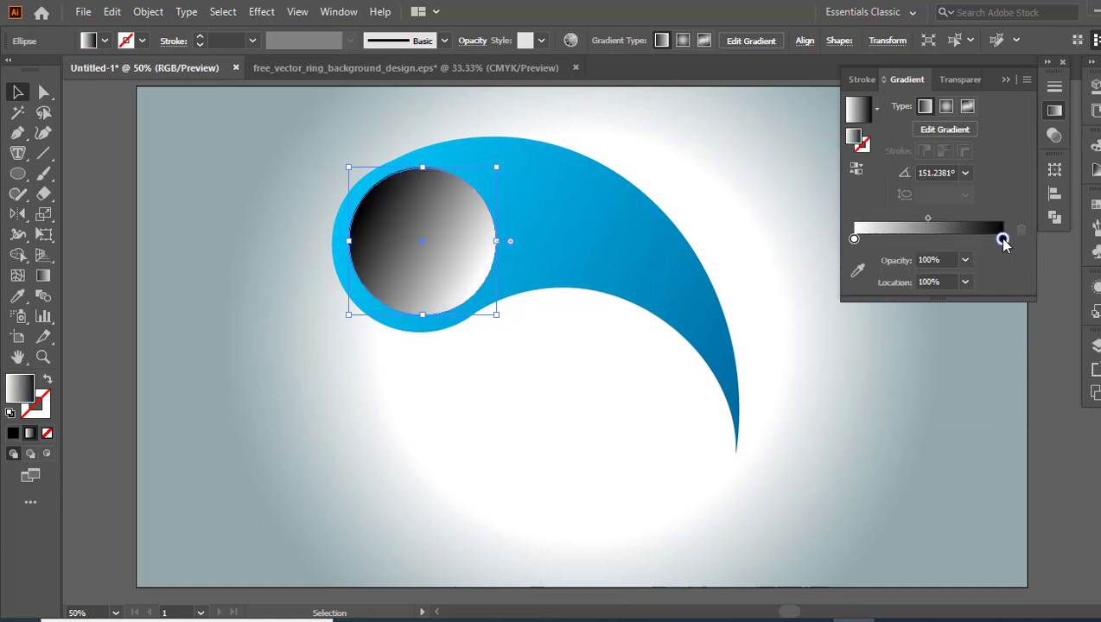
pyautogui.doubleClick(1002, 239)
pyautogui.click(1000, 257)
pyautogui.click(1058, 256)
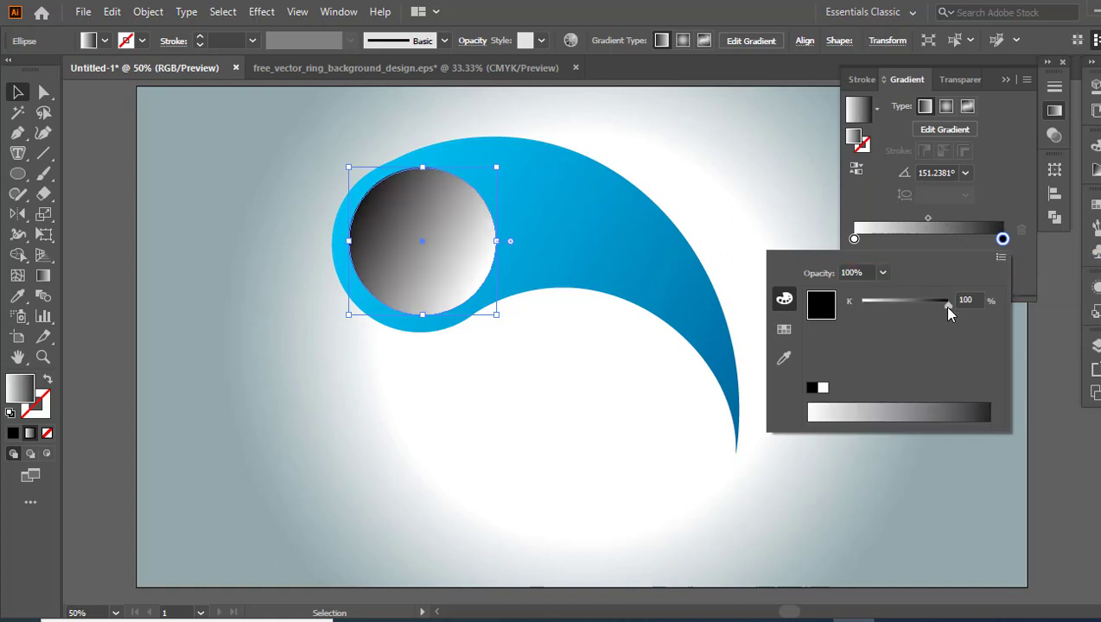
pyautogui.moveTo(942, 305); pyautogui.dragTo(866, 304)
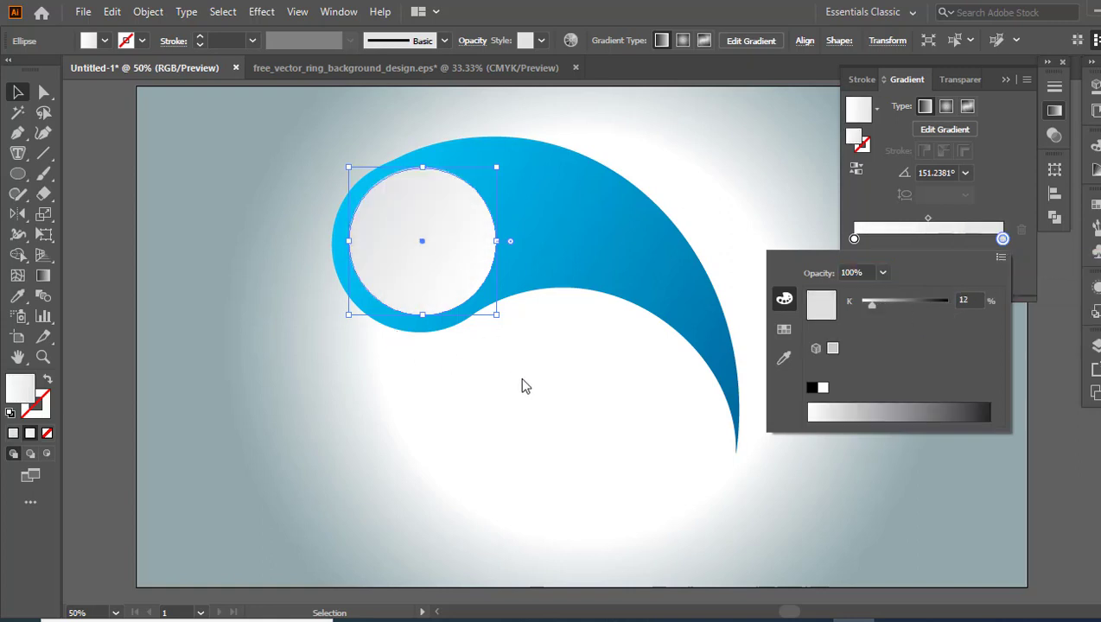
pyautogui.click(128, 367)
# - Offset the circle's path inward to create a slightly smaller concentric circle
pyautogui.click(148, 11)
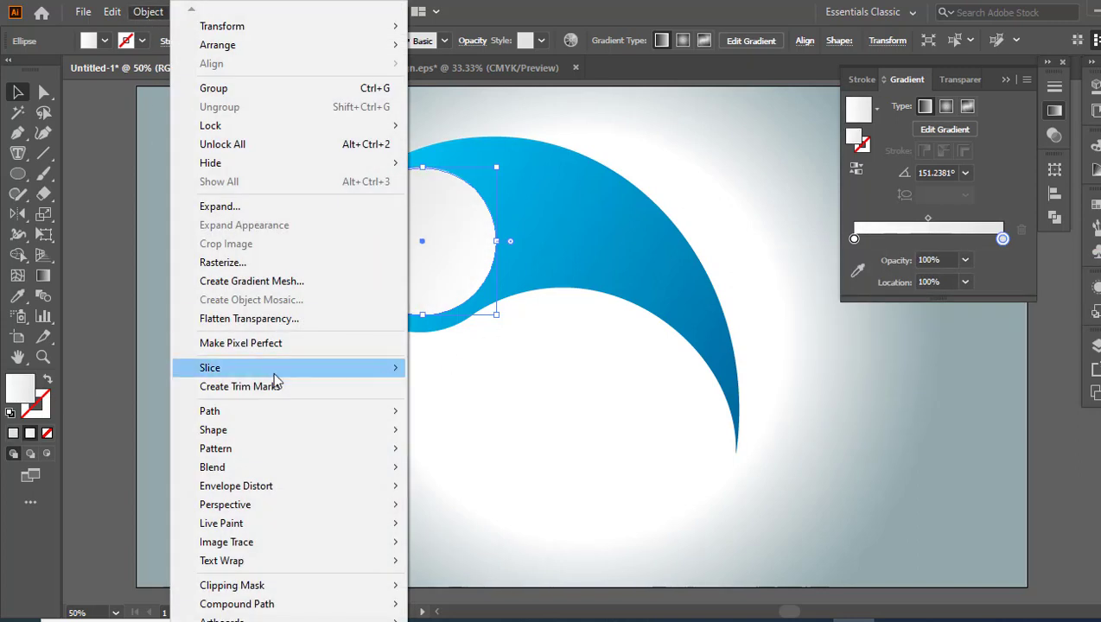
pyautogui.moveTo(381, 411)
pyautogui.click(449, 469)
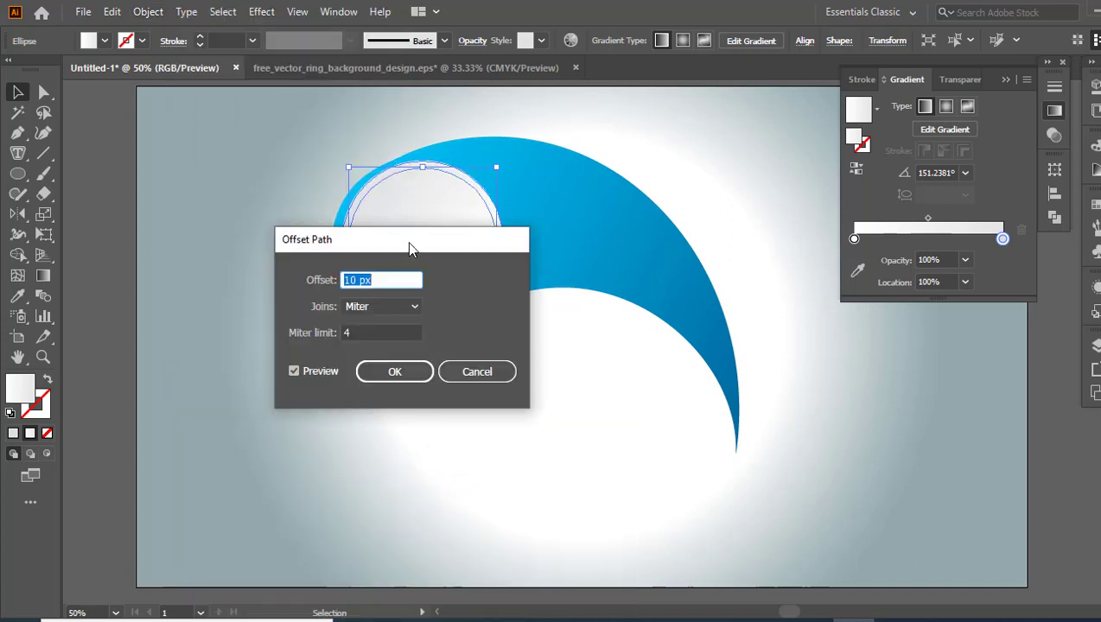
pyautogui.moveTo(410, 247); pyautogui.dragTo(700, 253)
pyautogui.scroll(-17, 689, 282)
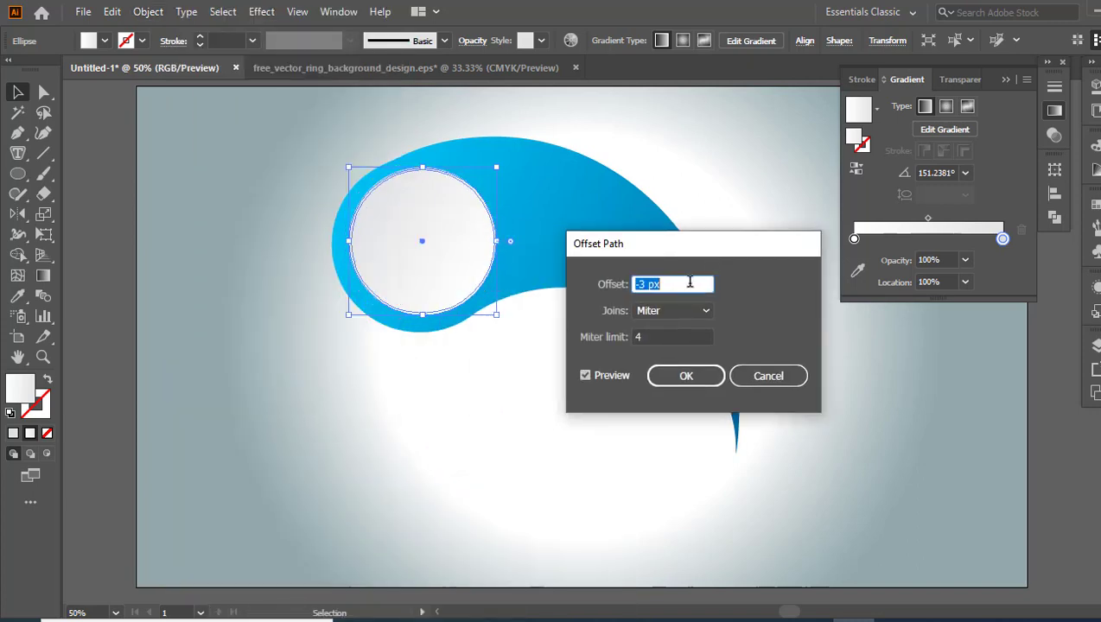
pyautogui.click(706, 375)
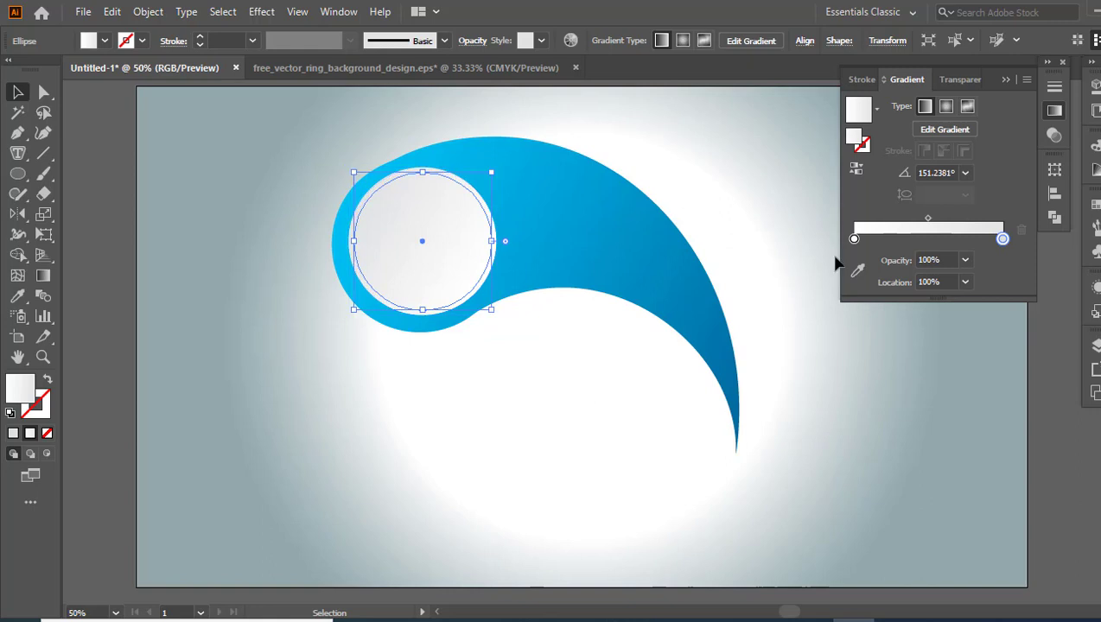
# - Fill the inner concentric circle with solid white, leaving a thin light grey gradient ring around it
pyautogui.click(1095, 207)
pyautogui.click(906, 253)
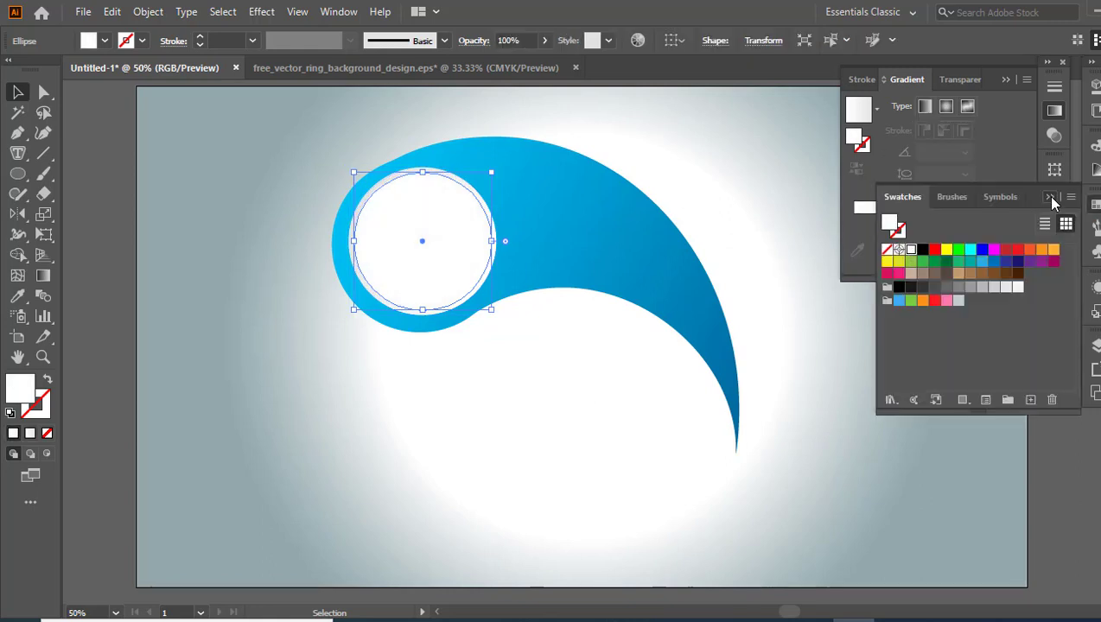
pyautogui.click(1051, 200)
pyautogui.click(848, 160)
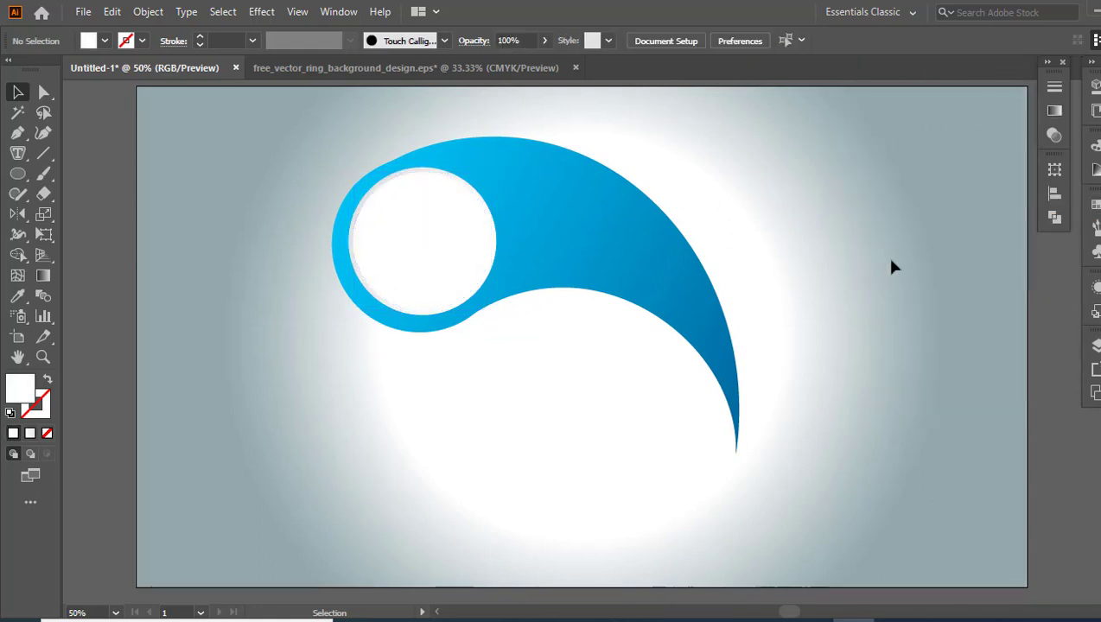
# - Lock the blue comma, select both circles together, then slightly enlarge and reposition them inside the rounded head
pyautogui.click(604, 253)
pyautogui.click(148, 11)
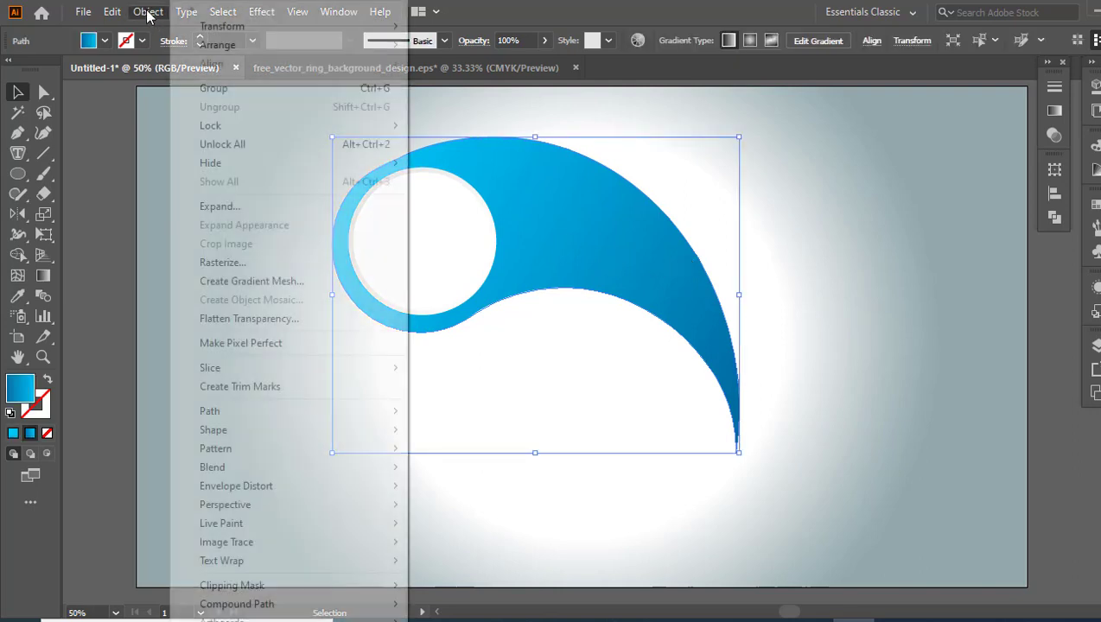
pyautogui.moveTo(396, 126)
pyautogui.click(452, 126)
pyautogui.moveTo(317, 155); pyautogui.dragTo(502, 322)
pyautogui.moveTo(456, 272); pyautogui.dragTo(450, 277)
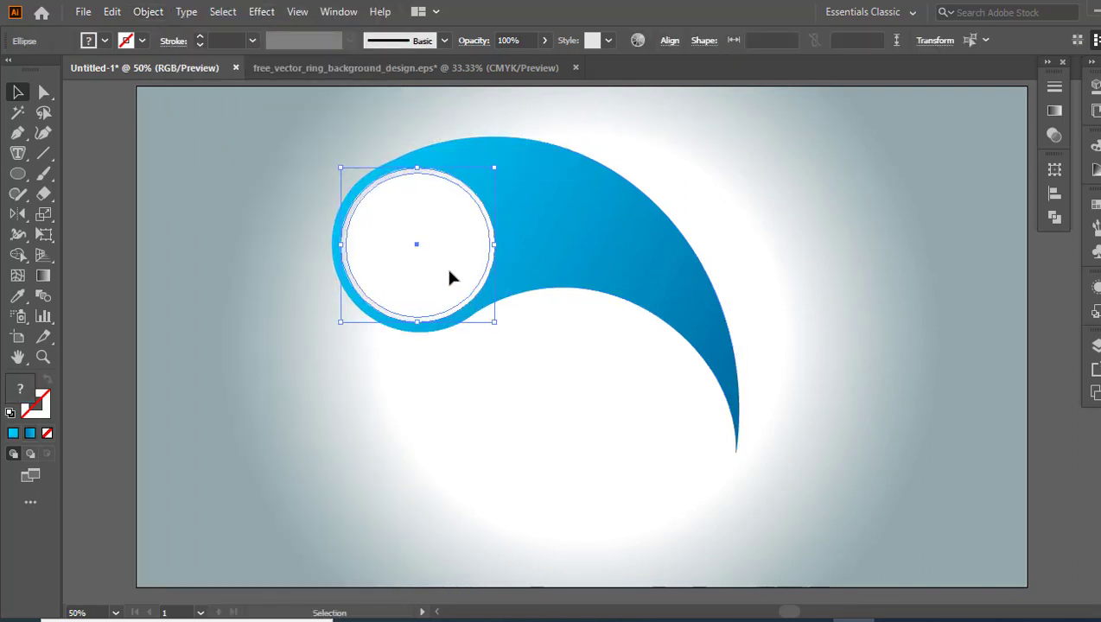
pyautogui.click(559, 390)
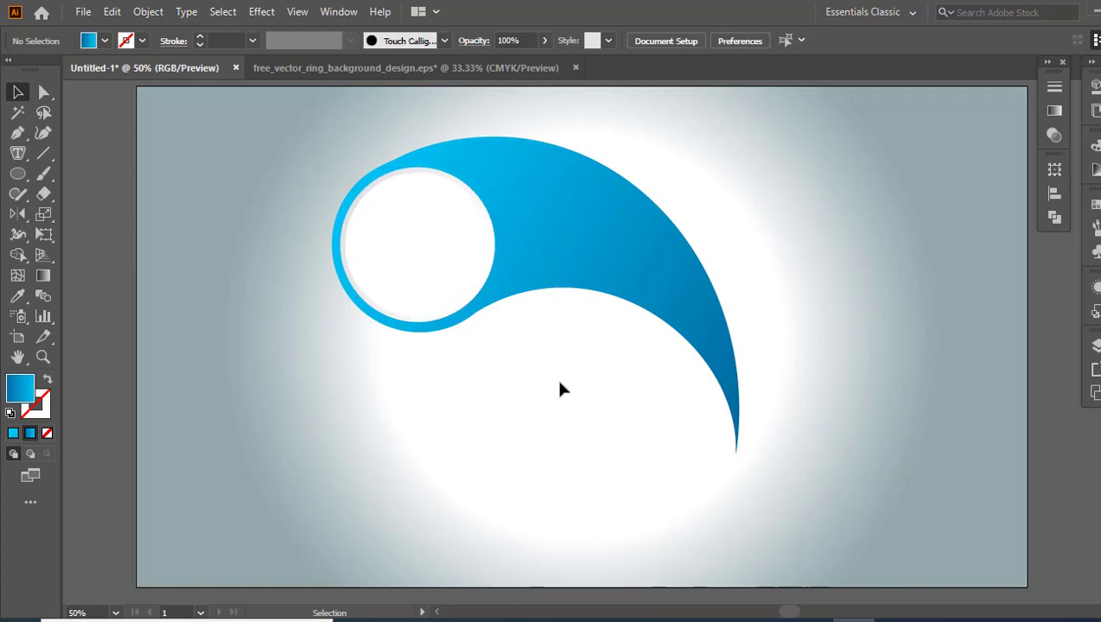
# - Unlock all objects, then lock only the radial gradient background
pyautogui.click(148, 12)
pyautogui.click(400, 143)
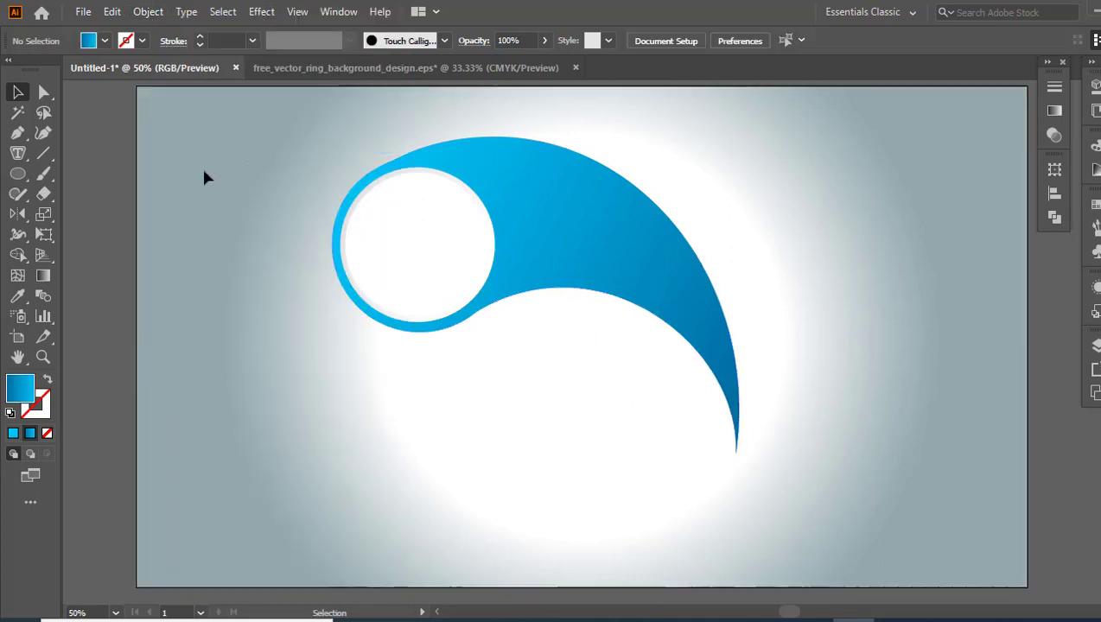
pyautogui.click(204, 177)
pyautogui.click(148, 12)
pyautogui.moveTo(359, 129)
pyautogui.click(452, 125)
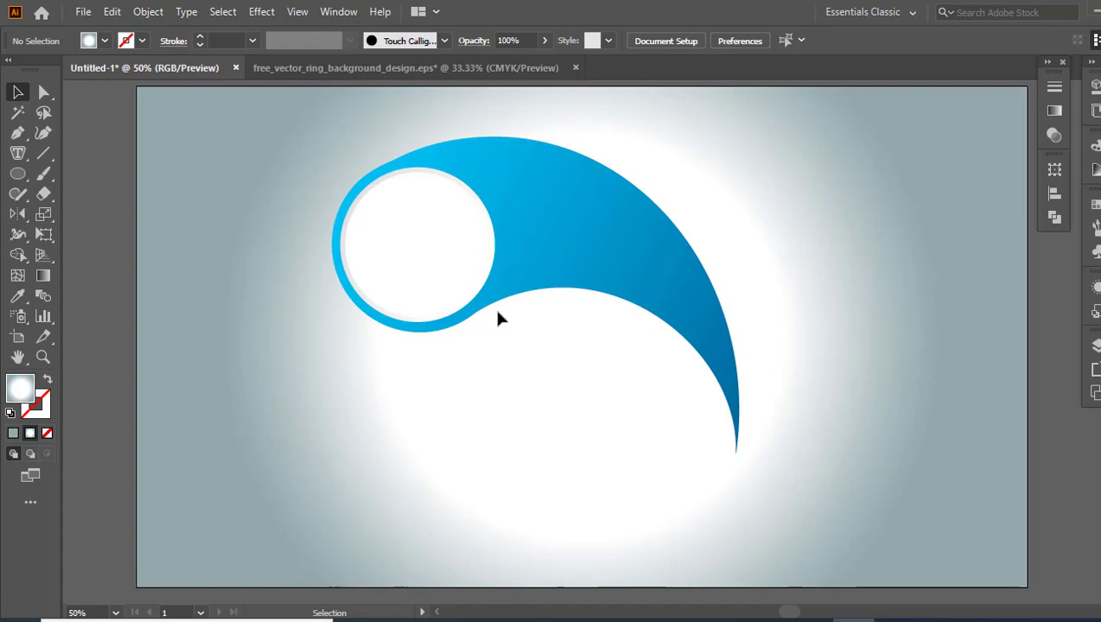
# - Copy the blue comma and paste a duplicate in place in front of it
pyautogui.click(617, 259)
pyautogui.click(113, 12)
pyautogui.click(156, 93)
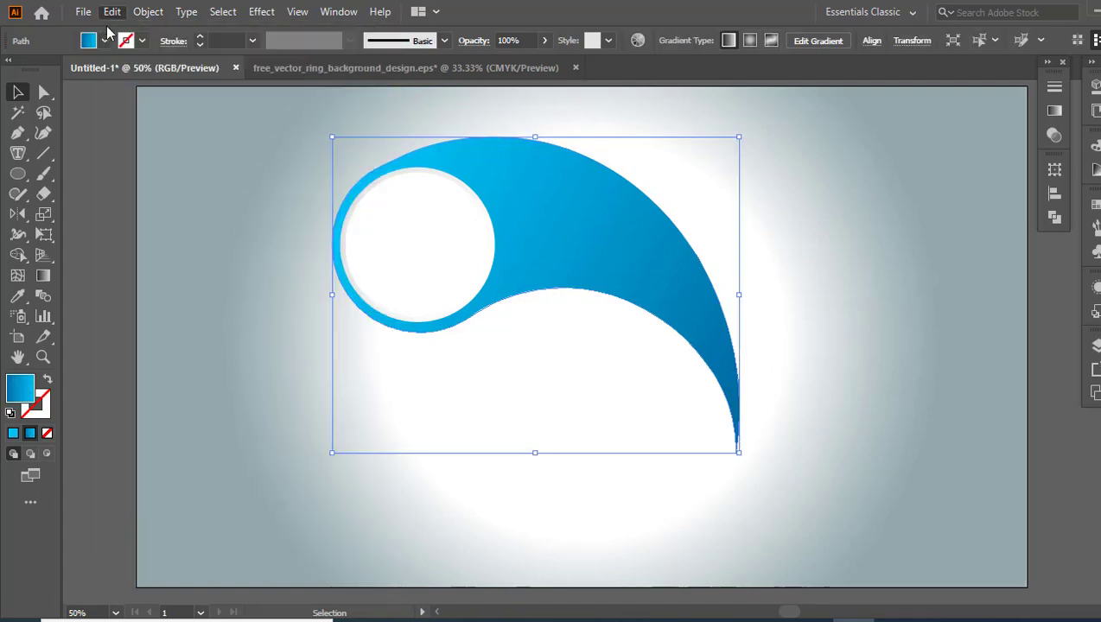
pyautogui.click(112, 11)
pyautogui.click(206, 135)
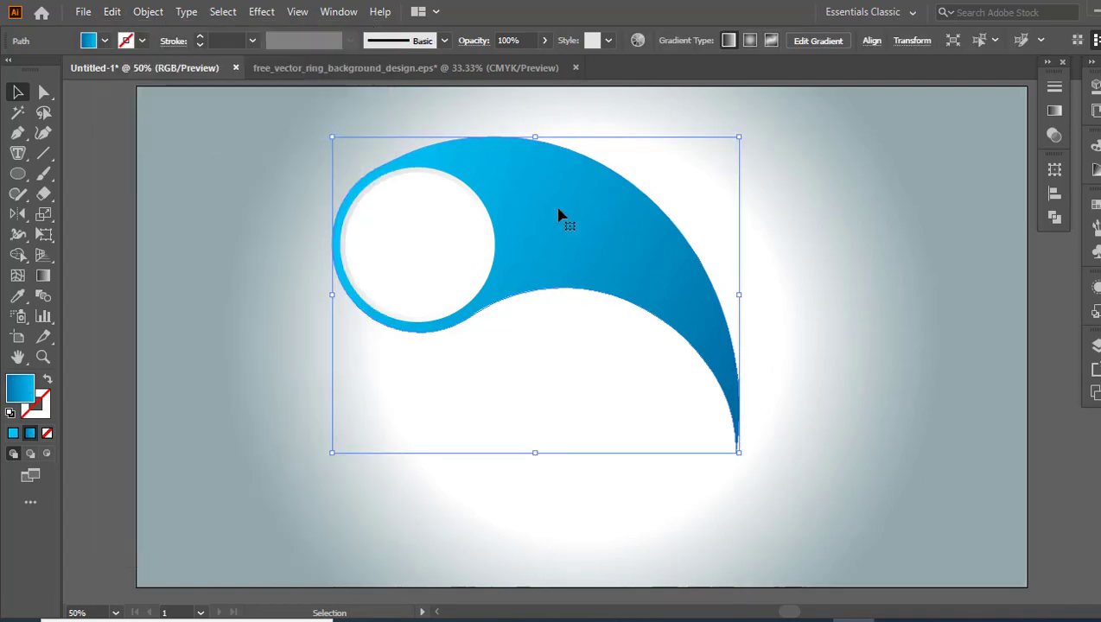
# - Place the duplicate comma slightly below the original and fill it with the grey swatch R=204 G=204 B=204
pyautogui.moveTo(557, 214); pyautogui.dragTo(821, 191)
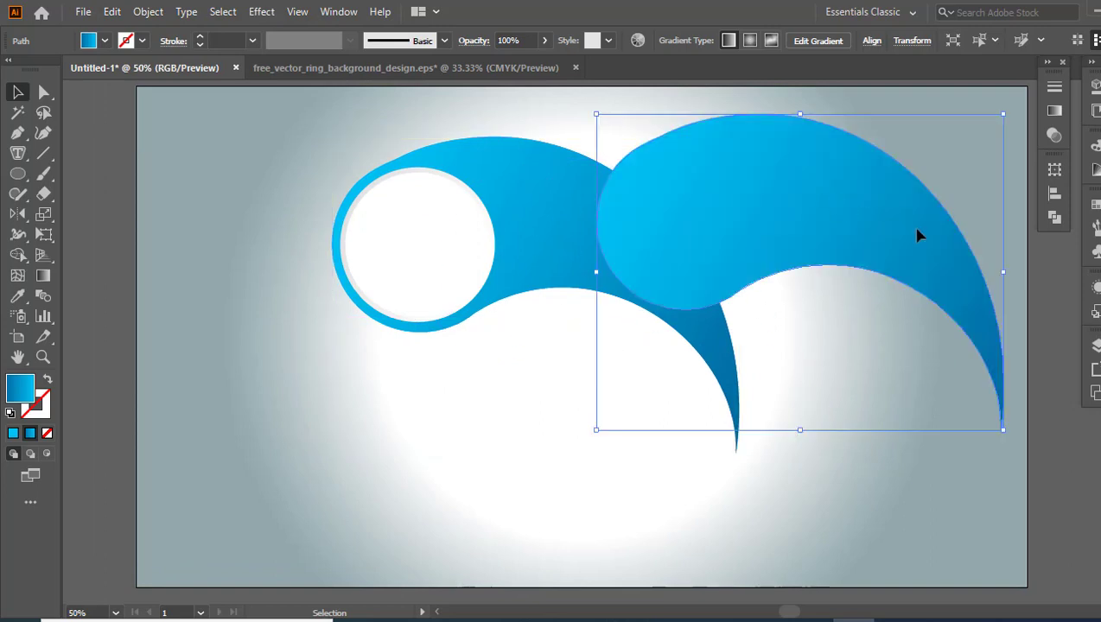
pyautogui.moveTo(917, 235); pyautogui.dragTo(843, 286)
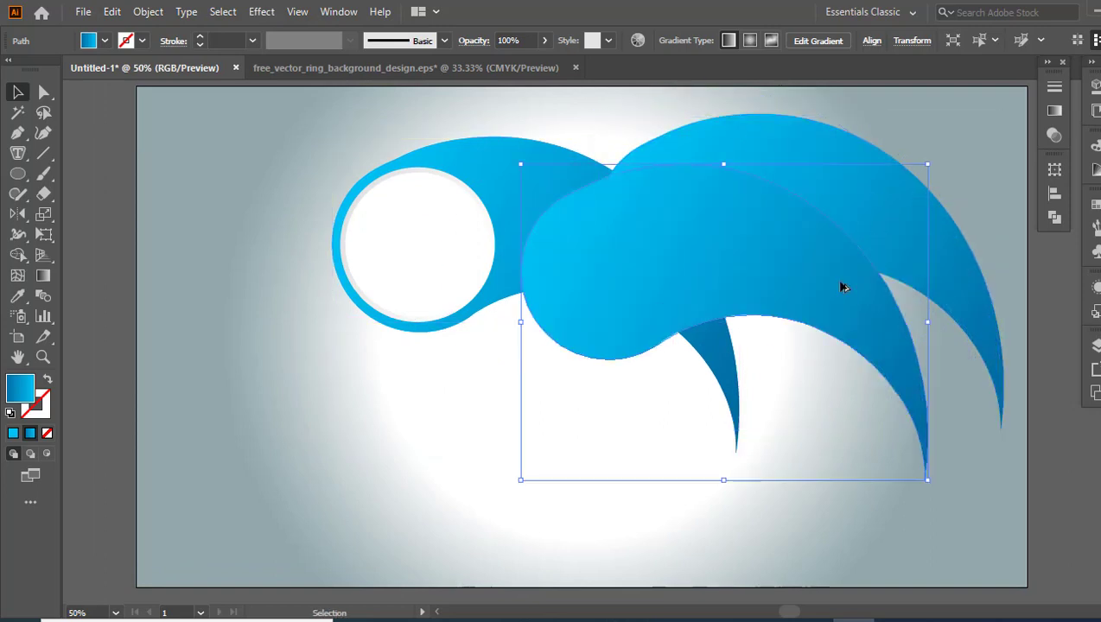
pyautogui.press('Delete')
pyautogui.moveTo(823, 219); pyautogui.dragTo(567, 252)
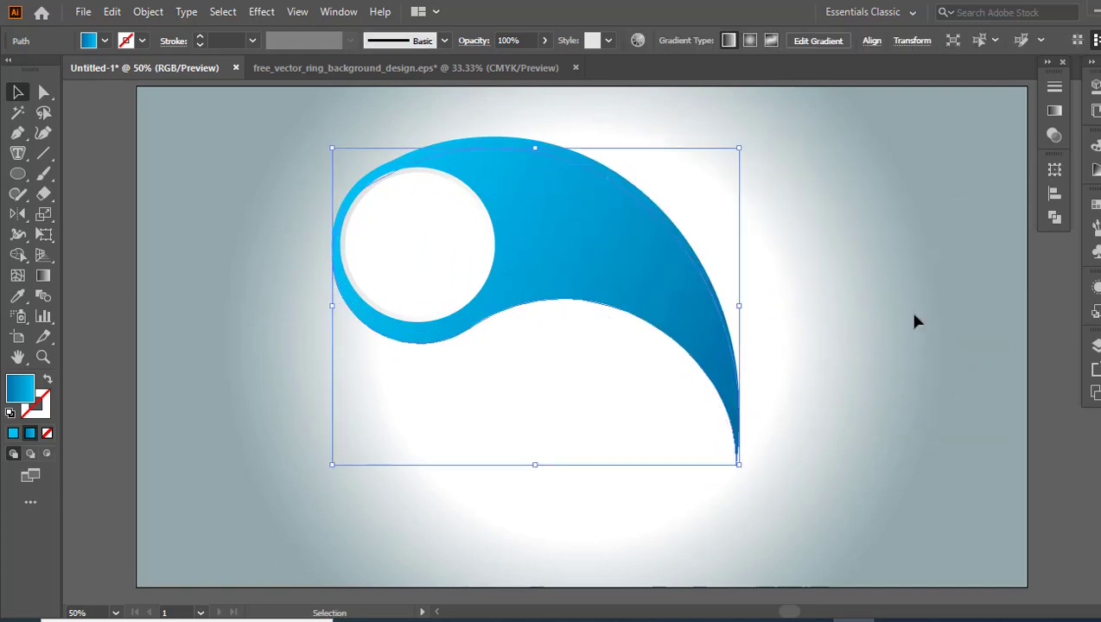
pyautogui.click(1096, 205)
pyautogui.click(994, 289)
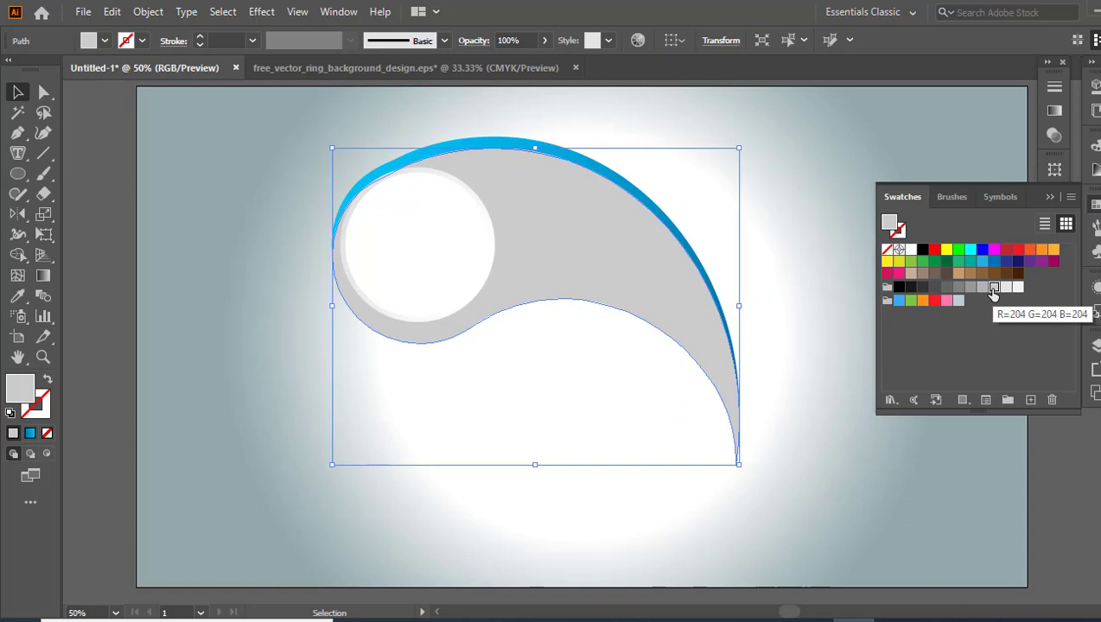
# - Try to send the grey comma copy to the back of the stacking order
pyautogui.rightClick(612, 285)
pyautogui.moveTo(739, 531)
pyautogui.click(823, 591)
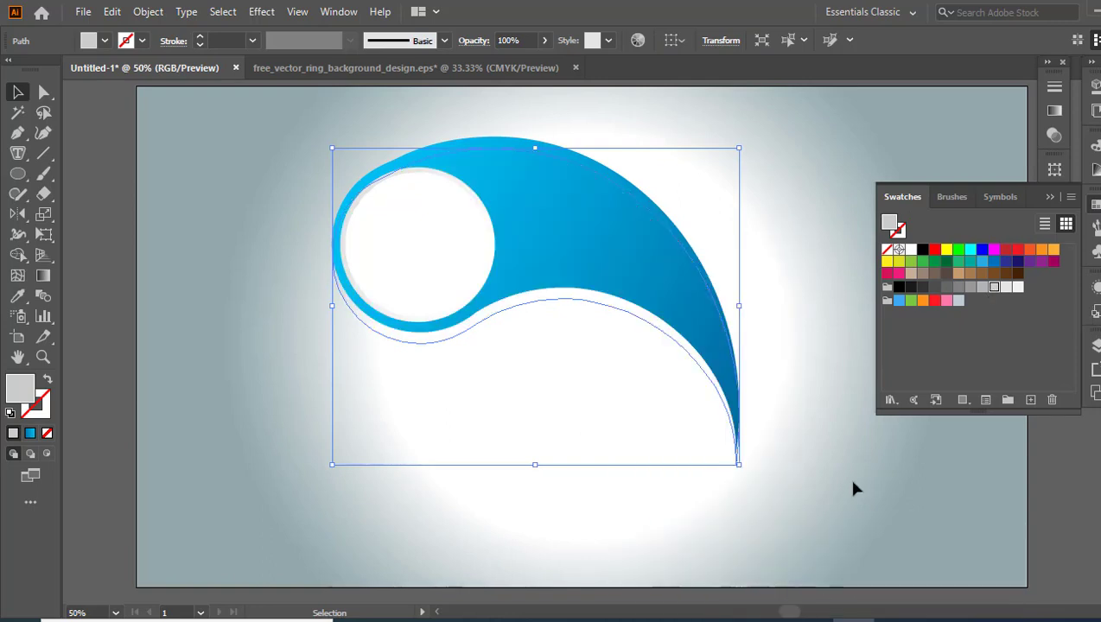
pyautogui.hotkey('ctrl', 'z')
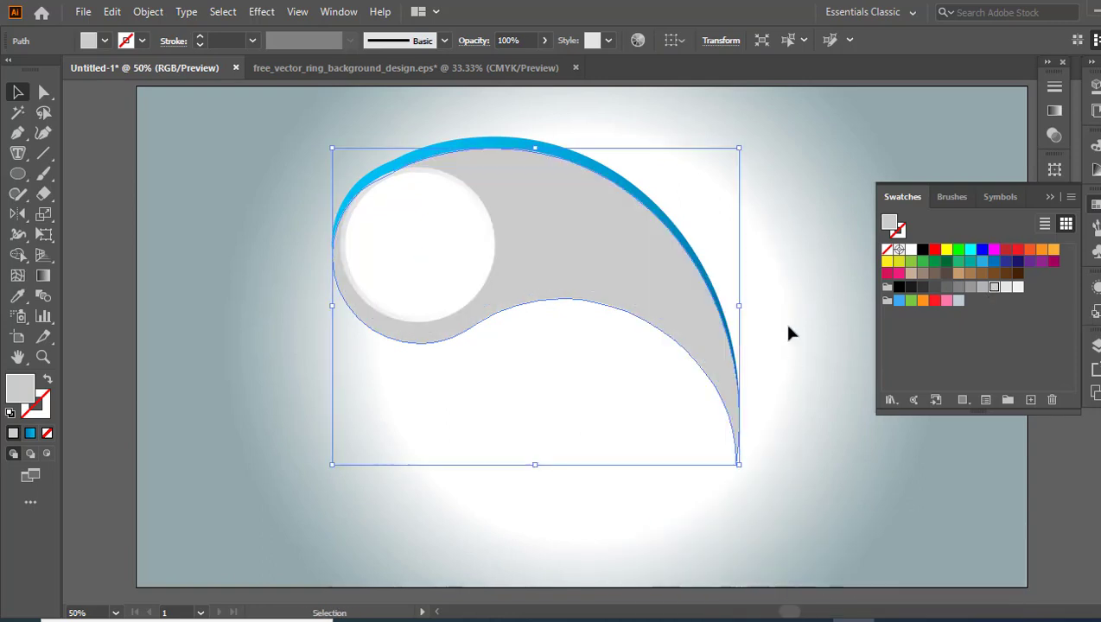
# - Bring the blue comma and its circles in front of the grey copy so the grey forms a lower edge
pyautogui.click(827, 244)
pyautogui.click(475, 144)
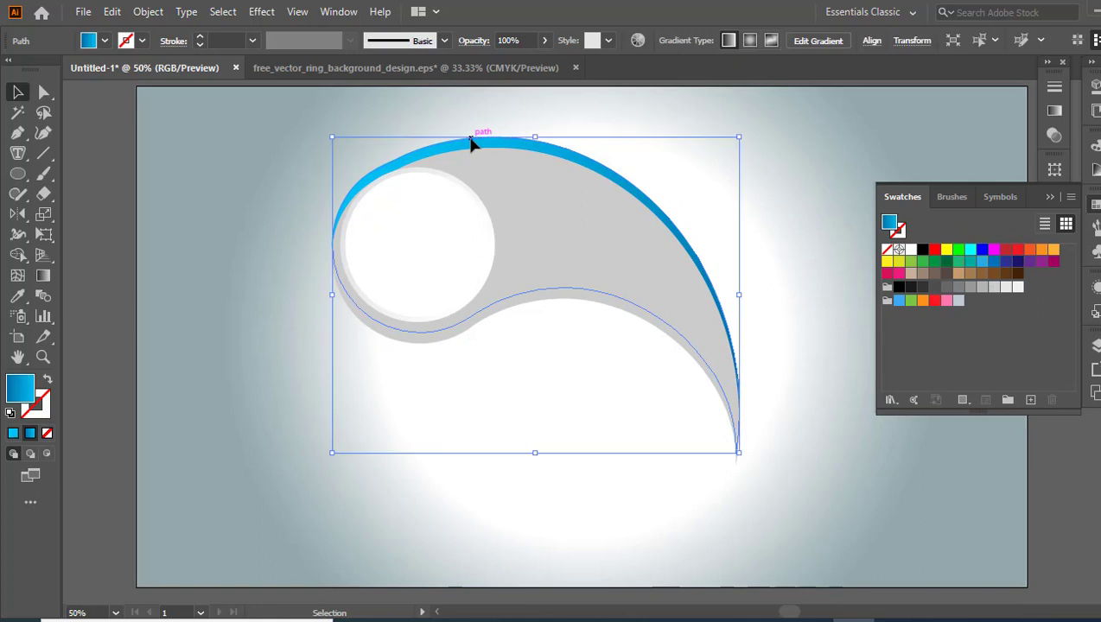
pyautogui.keyDown('shift'); pyautogui.click(436, 234); pyautogui.keyUp('shift')
pyautogui.rightClick(427, 173)
pyautogui.moveTo(552, 440)
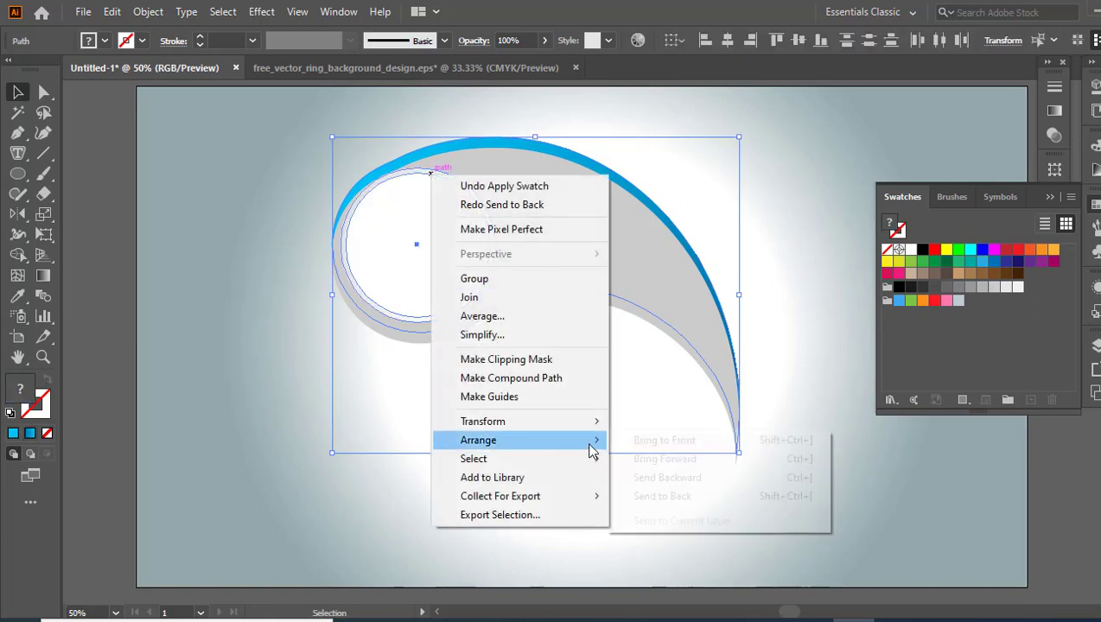
pyautogui.click(628, 464)
pyautogui.click(613, 514)
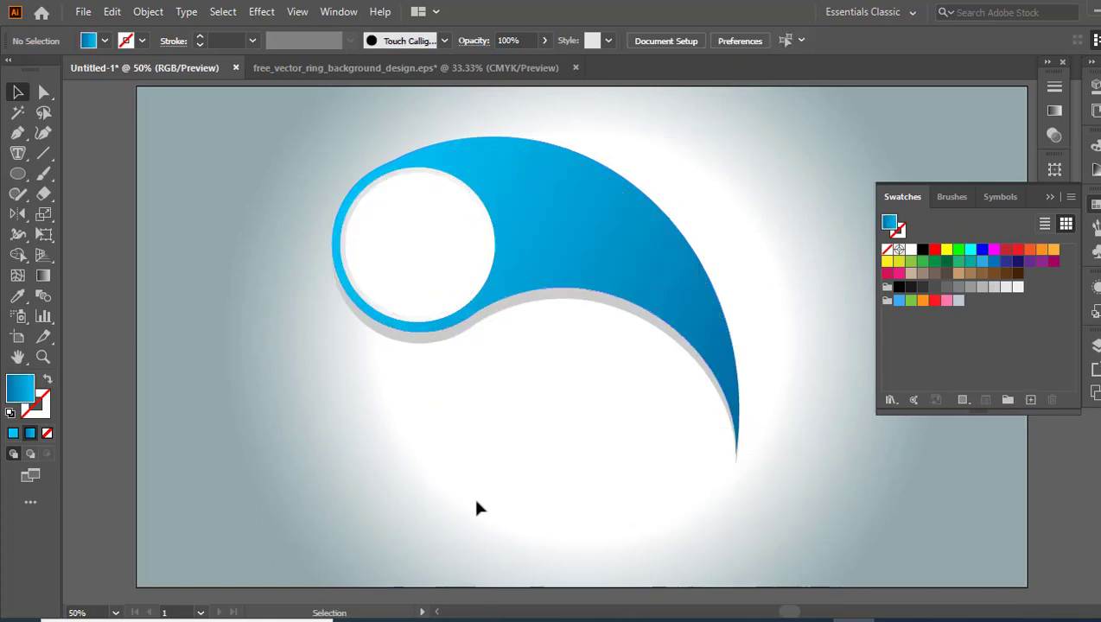
# - Apply the preset white-to-black linear gradient to the grey comma copy
pyautogui.click(440, 339)
pyautogui.click(1054, 113)
pyautogui.click(876, 113)
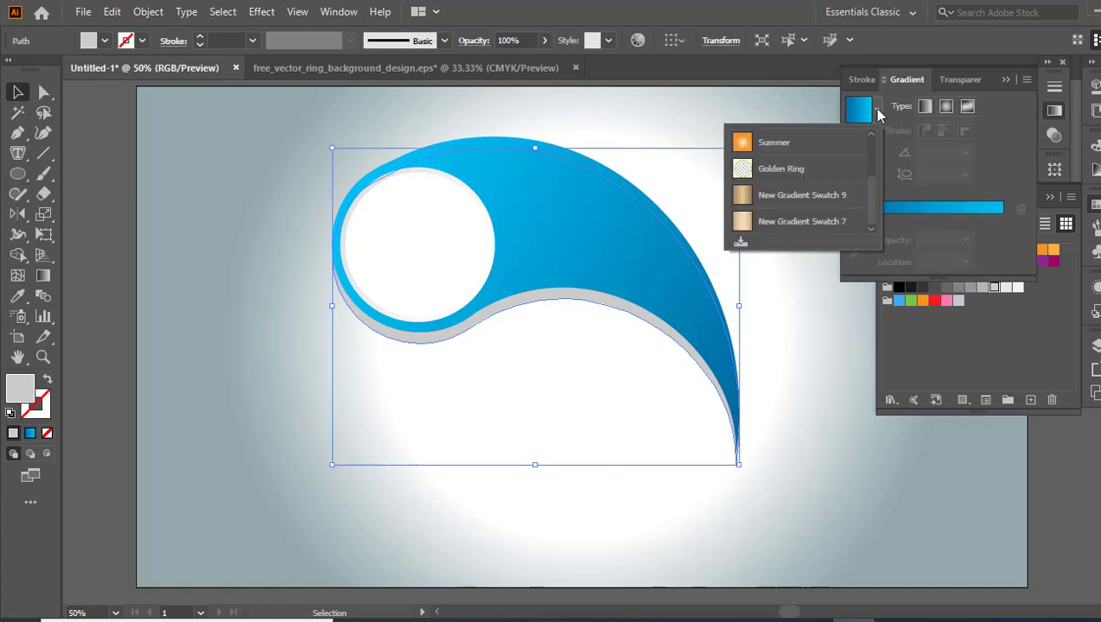
pyautogui.scroll(3, 872, 218)
pyautogui.click(821, 143)
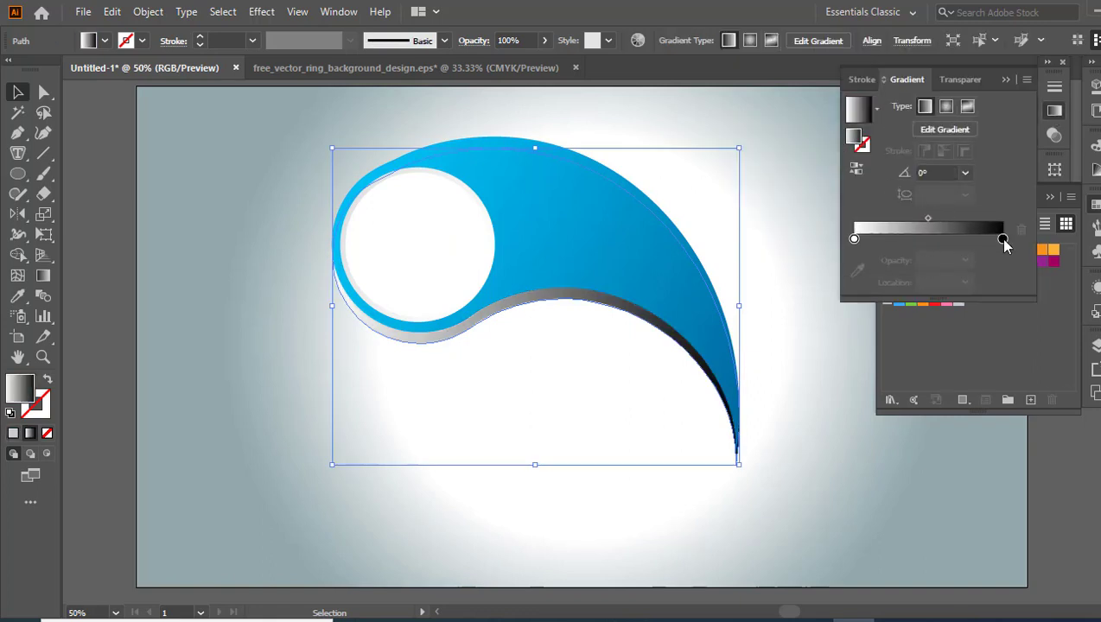
# - Change the black stop of the lower comma's gradient to a medium grey swatch
pyautogui.click(1002, 239)
pyautogui.doubleClick(1002, 239)
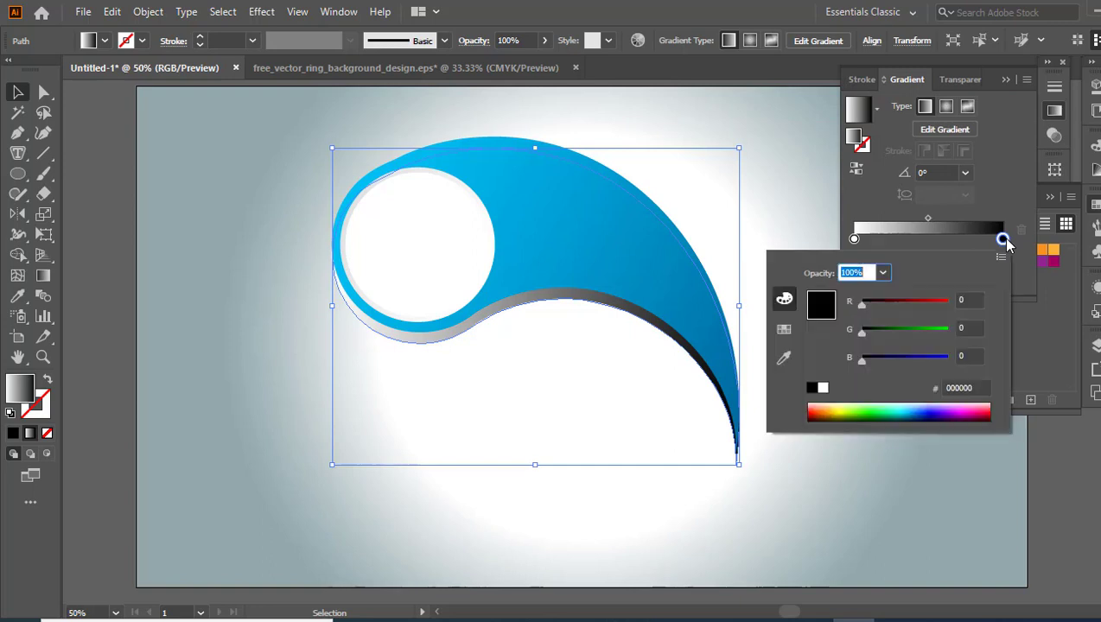
pyautogui.click(783, 329)
pyautogui.click(892, 329)
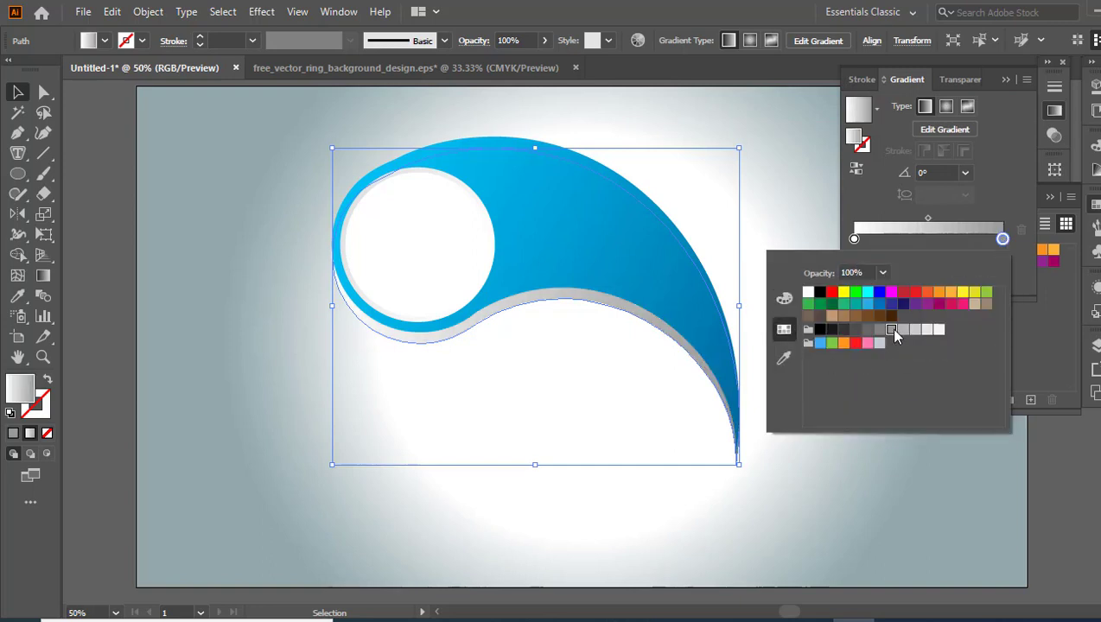
pyautogui.click(488, 510)
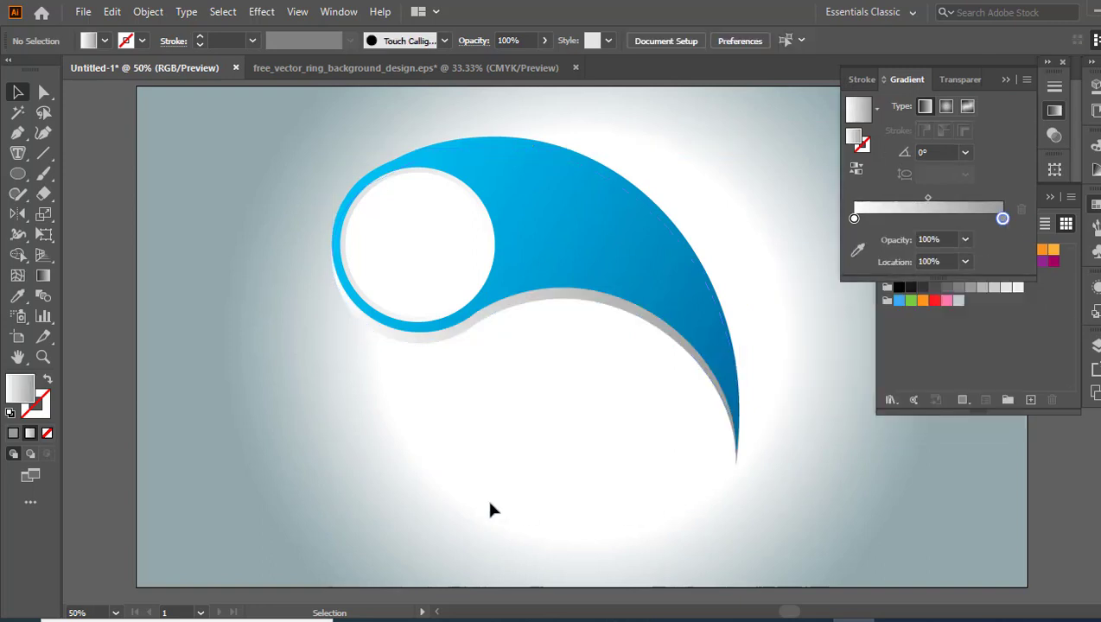
# - Draw a large grey gradient circle and move it over the comma's tail
pyautogui.click(20, 178)
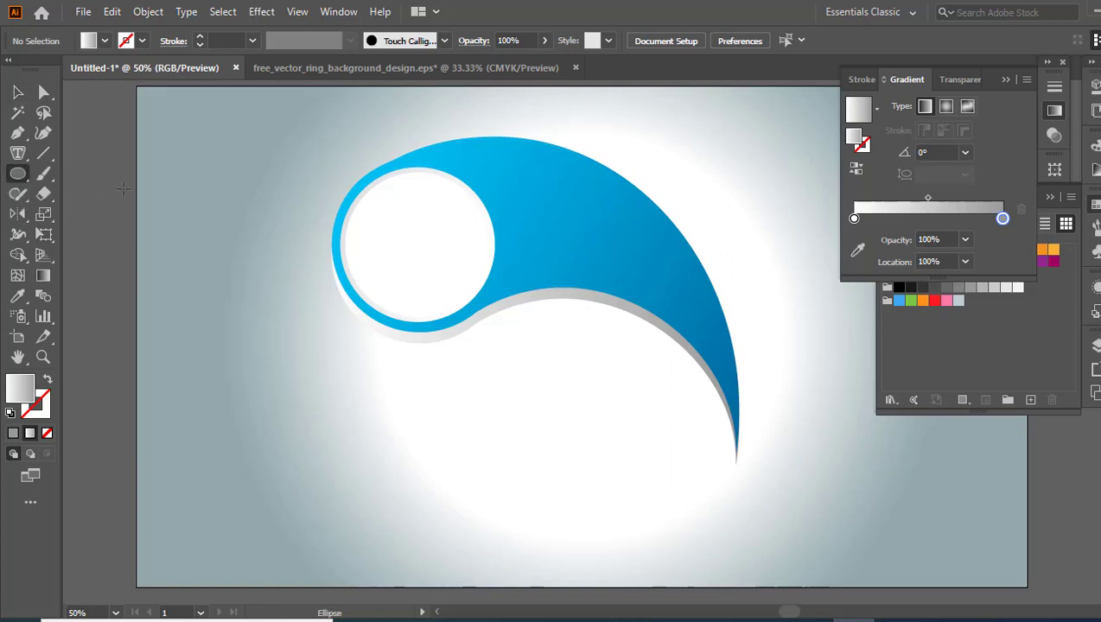
pyautogui.moveTo(162, 148); pyautogui.dragTo(460, 439)
pyautogui.press('v')
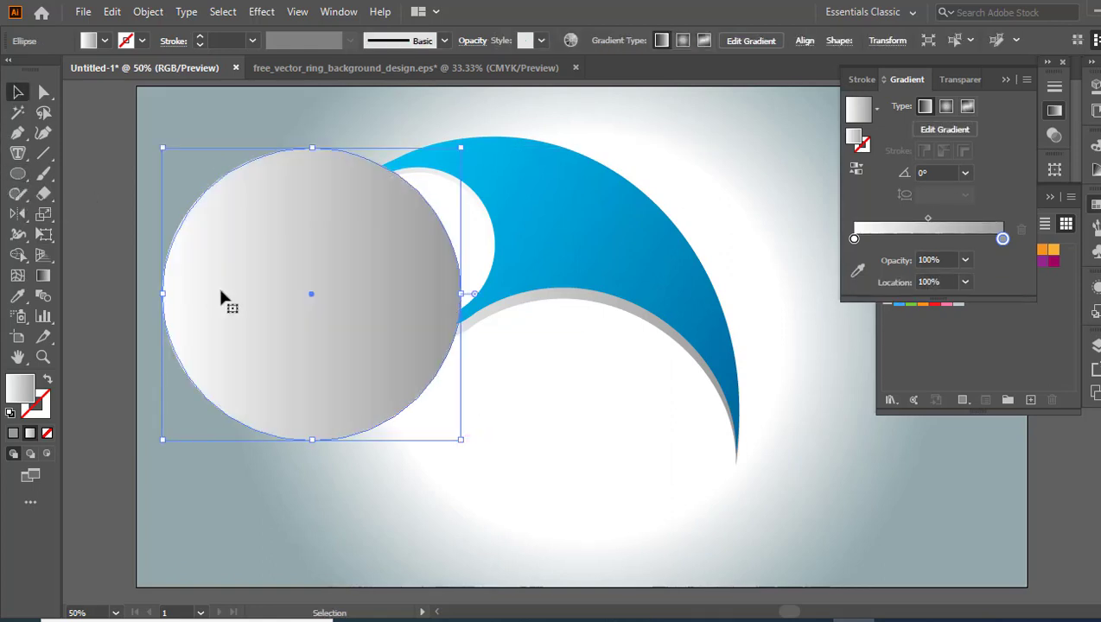
pyautogui.moveTo(227, 299)
pyautogui.mouseDown()
pyautogui.moveTo(628, 381)
pyautogui.moveTo(651, 366)
pyautogui.moveTo(749, 455)
pyautogui.moveTo(758, 413)
pyautogui.mouseUp()
pyautogui.click(1005, 80)
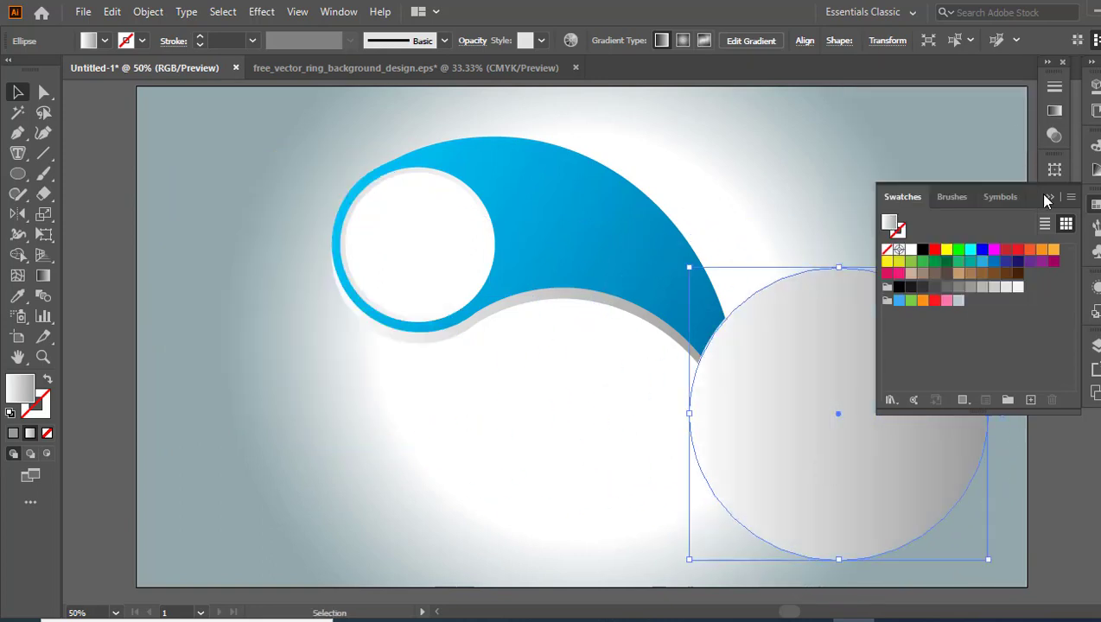
pyautogui.click(1049, 197)
# - Duplicate the large circle with an overlap and cut away the copy with the Shape Builder tool, leaving a crescent
pyautogui.moveTo(914, 414); pyautogui.dragTo(822, 419)
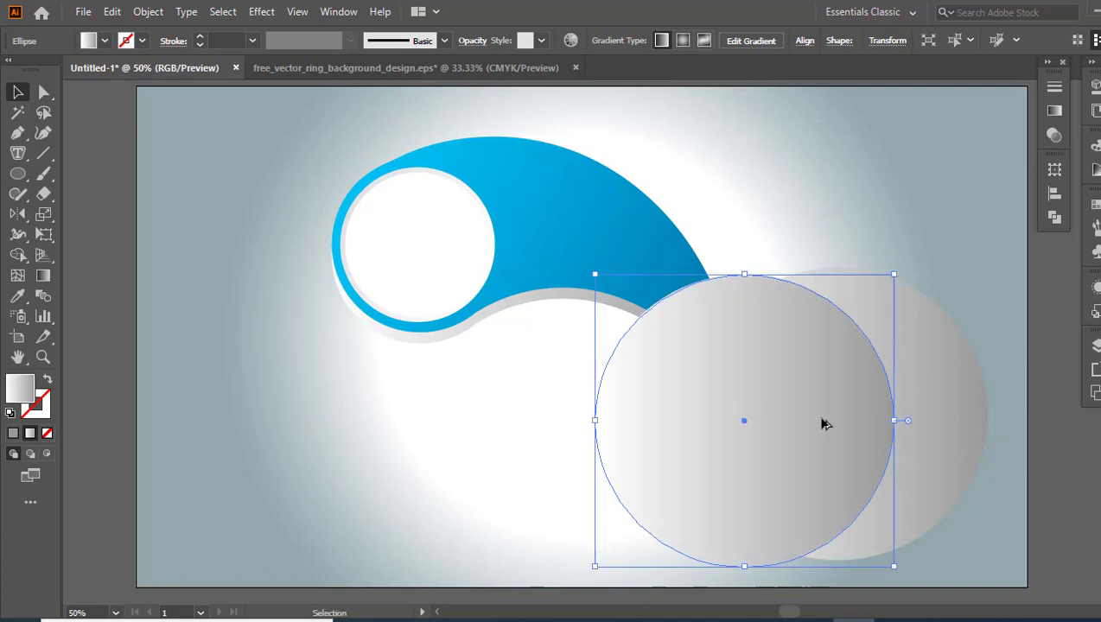
pyautogui.moveTo(866, 333); pyautogui.dragTo(868, 337)
pyautogui.click(18, 255)
pyautogui.moveTo(434, 474); pyautogui.dragTo(740, 437)
pyautogui.press('v')
# - Rotate the crescent about 45°, position it over the comma's tail, and stretch it toward the upper left
pyautogui.moveTo(988, 545); pyautogui.dragTo(851, 574)
pyautogui.moveTo(961, 457); pyautogui.dragTo(722, 386)
pyautogui.moveTo(716, 177); pyautogui.dragTo(710, 137)
pyautogui.moveTo(767, 418); pyautogui.dragTo(771, 456)
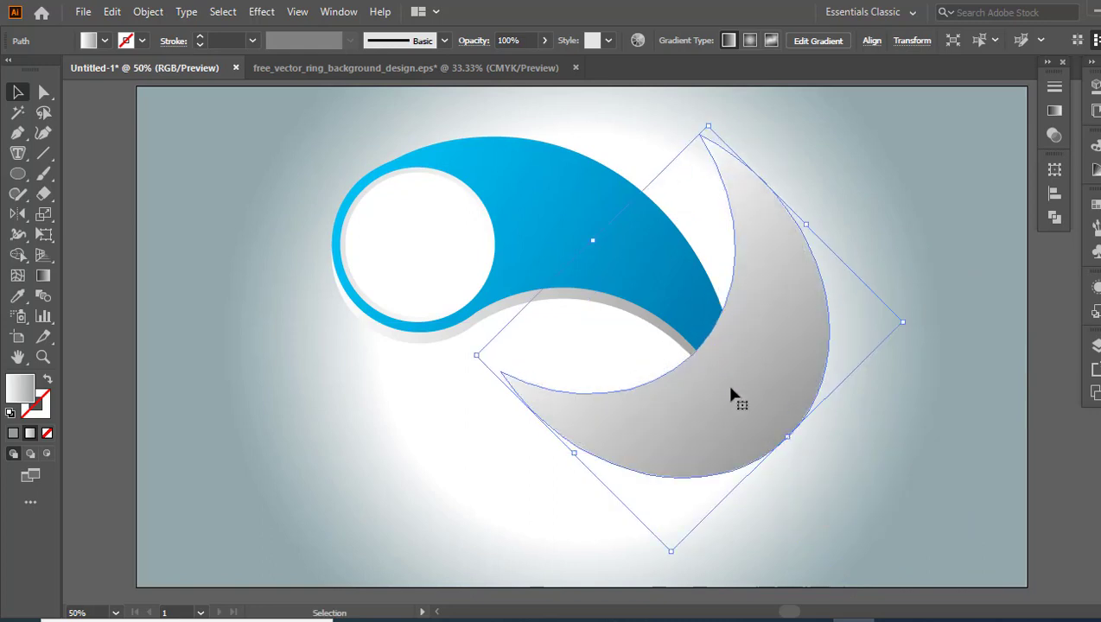
pyautogui.moveTo(591, 240); pyautogui.dragTo(543, 196)
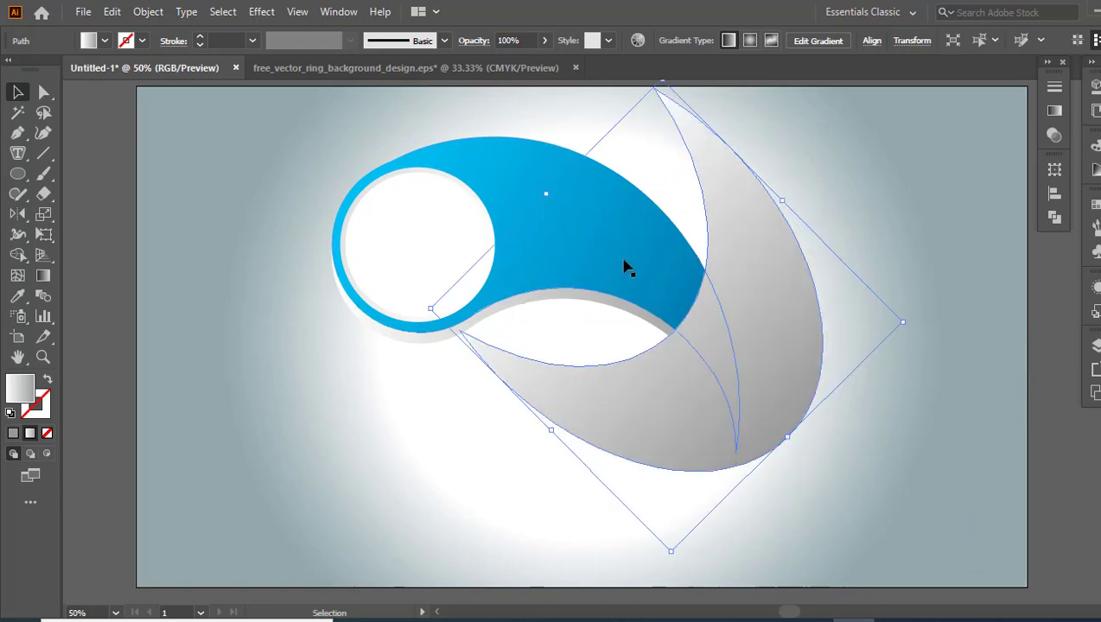
# - Remove the crescent parts outside the comma with the Shape Builder tool, leaving a grey gradient tail tip
pyautogui.hotkey('ctrl', 'a')
pyautogui.click(17, 255)
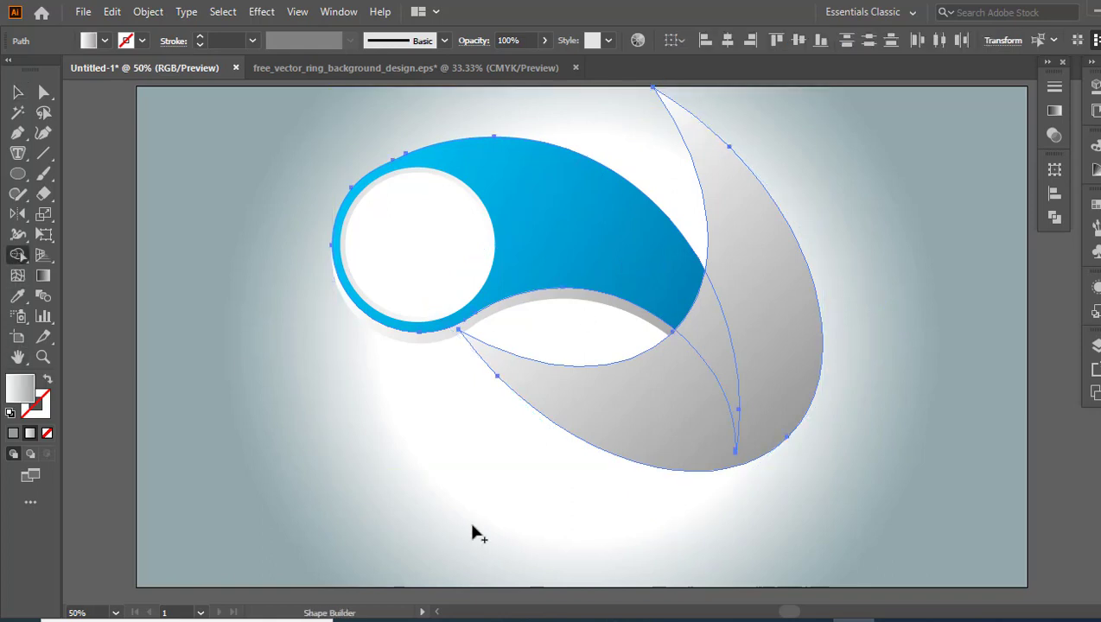
pyautogui.moveTo(472, 522); pyautogui.dragTo(594, 431)
pyautogui.press('v')
pyautogui.click(462, 523)
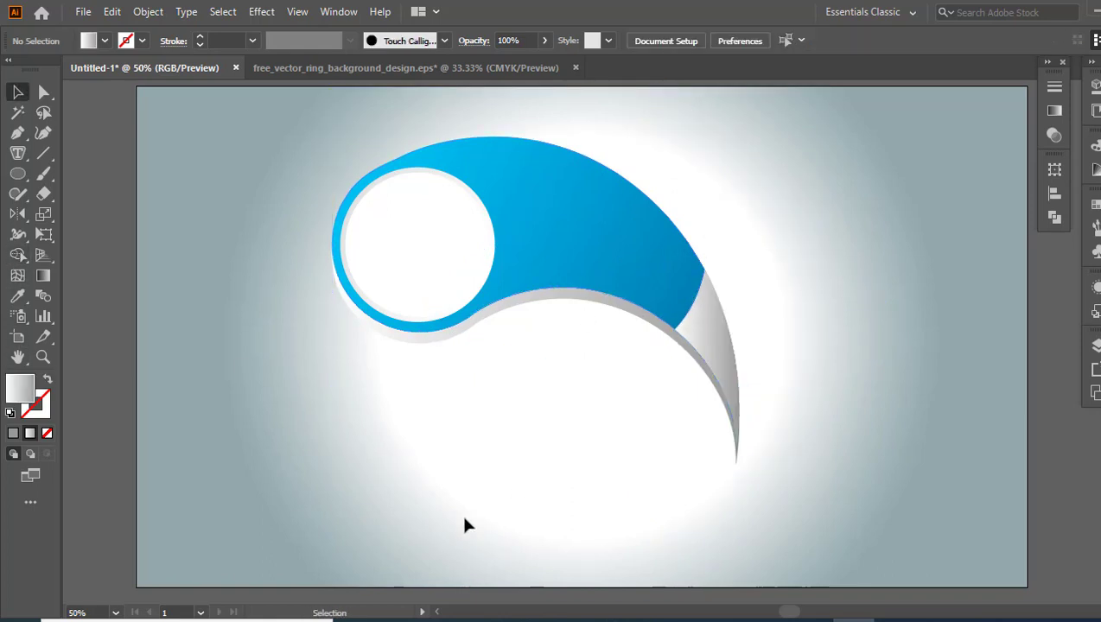
# - Apply the comma's blue gradient to the grey tail tip, running from light blue at the seam to dark blue toward the point
pyautogui.click(706, 329)
pyautogui.press('i')
pyautogui.click(637, 277)
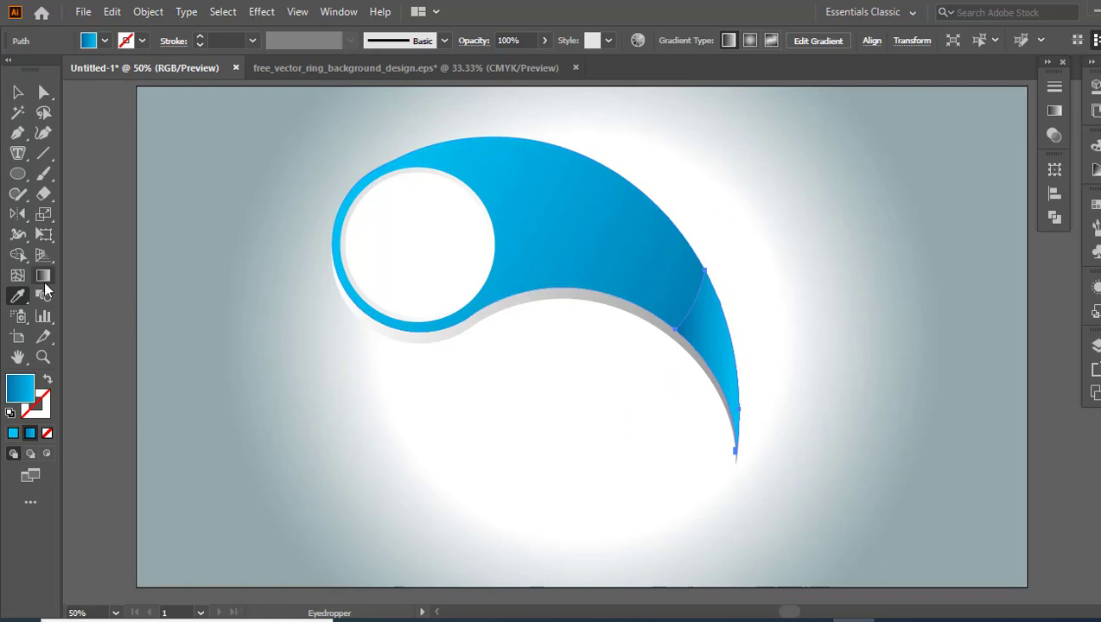
pyautogui.click(44, 276)
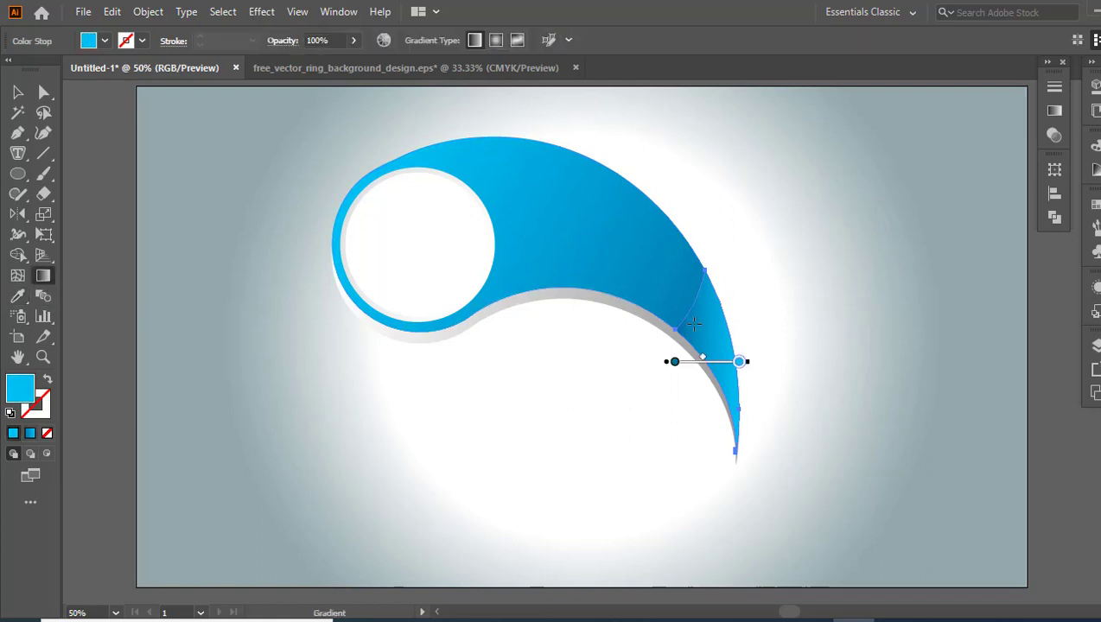
pyautogui.moveTo(688, 303)
pyautogui.mouseDown()
pyautogui.moveTo(739, 388)
pyautogui.moveTo(736, 413)
pyautogui.mouseUp()
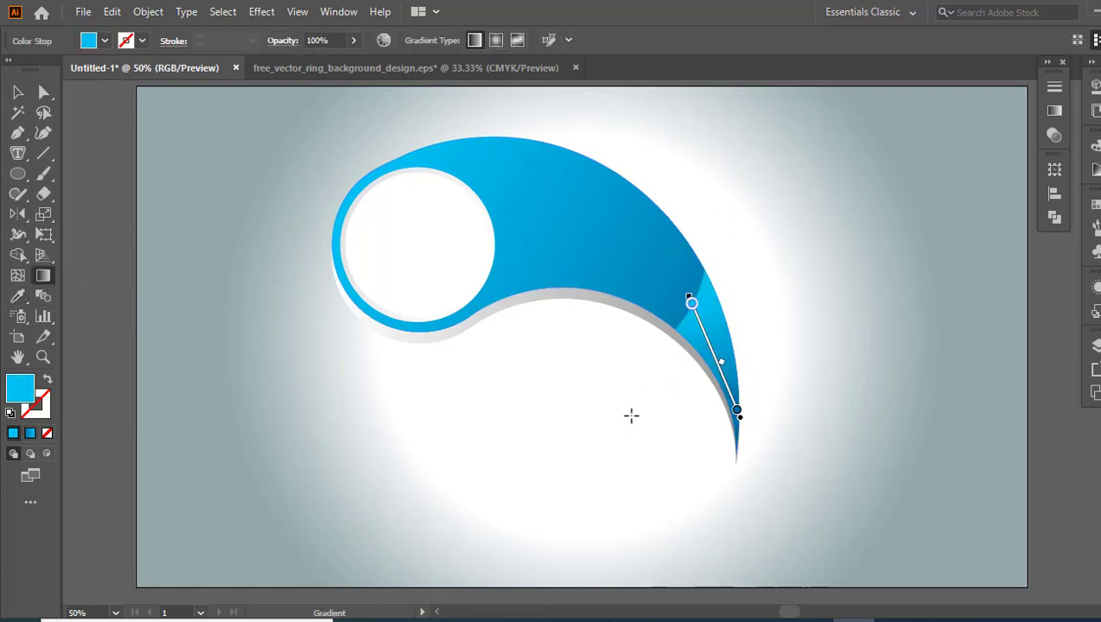
pyautogui.click(17, 92)
pyautogui.click(523, 449)
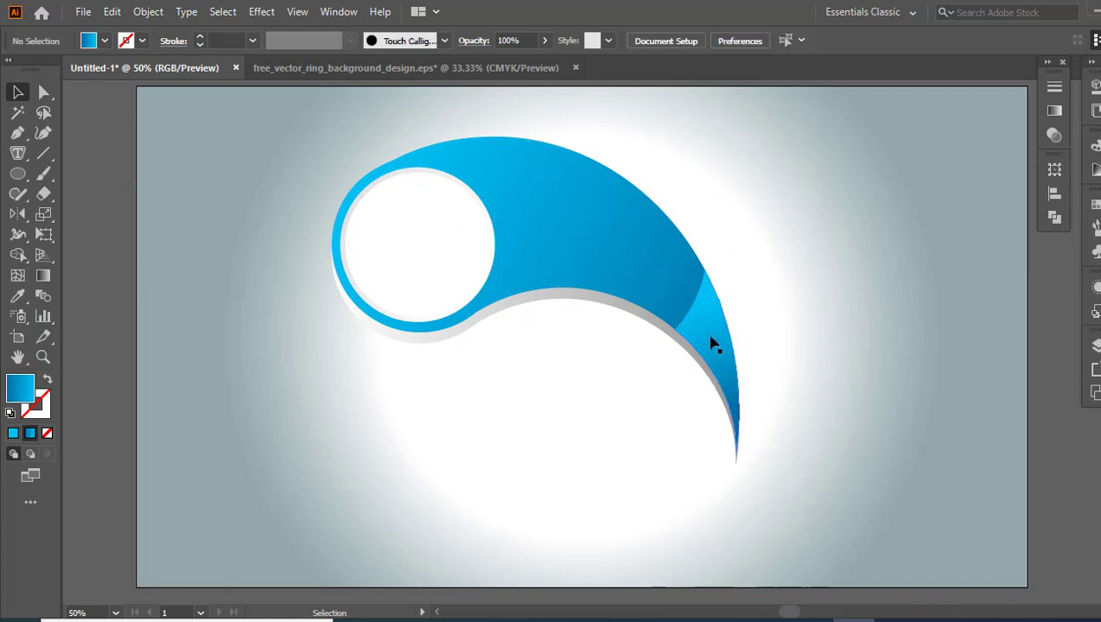
# - Start a Pen path with an anchor just outside the comma's outer edge, a little above the tail tip's seam
pyautogui.click(42, 357)
pyautogui.click(661, 324)
pyautogui.click(579, 338)
pyautogui.click(595, 336)
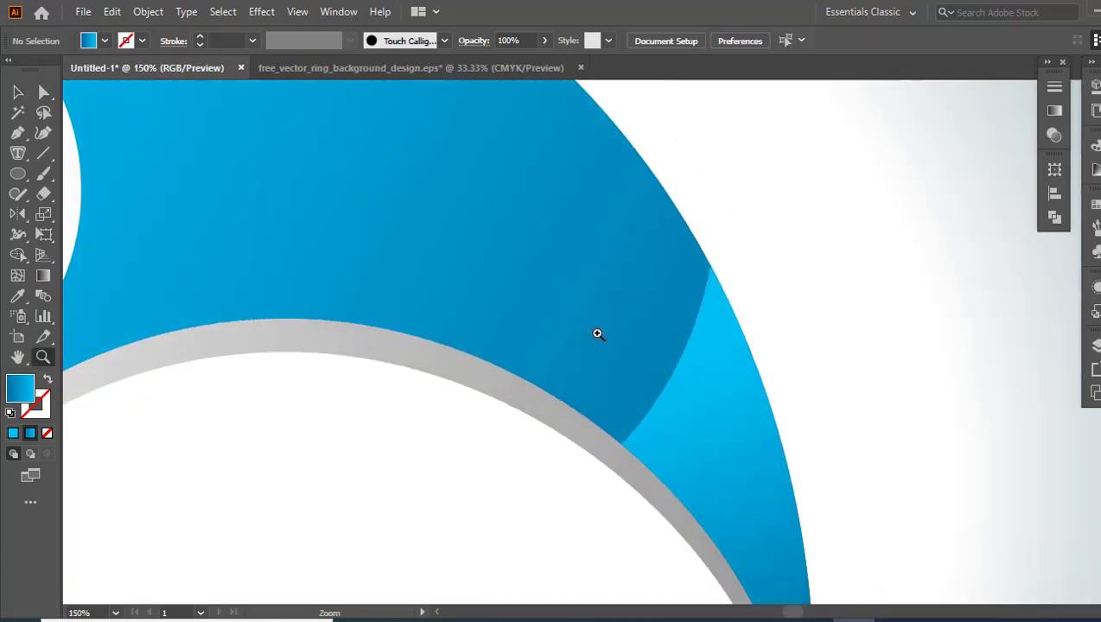
pyautogui.click(17, 132)
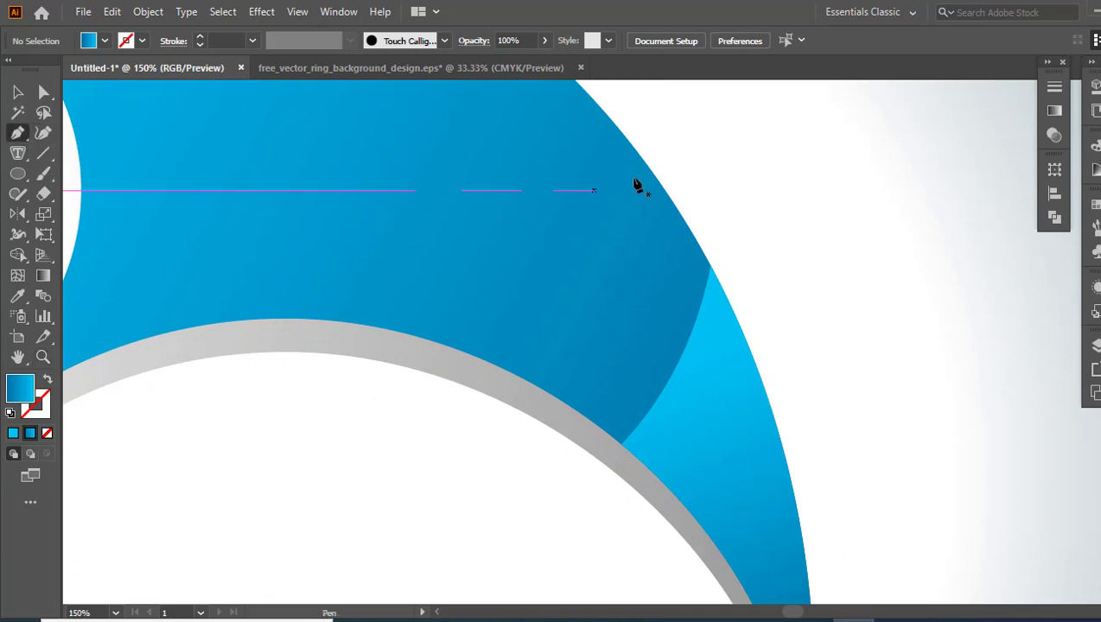
pyautogui.click(708, 121)
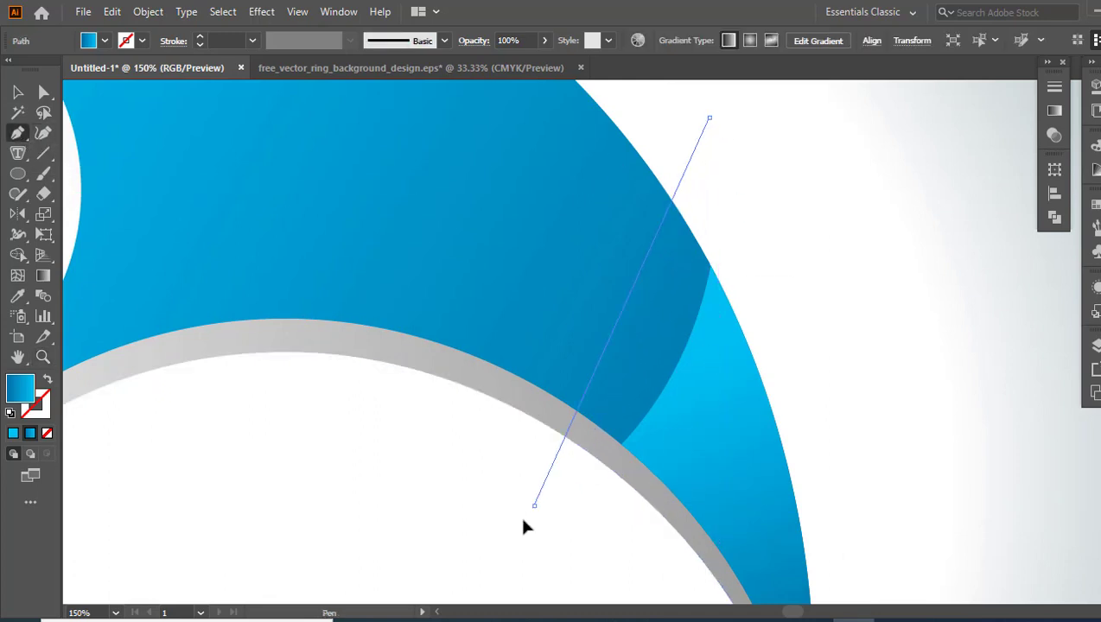
pyautogui.moveTo(536, 503); pyautogui.dragTo(294, 546)
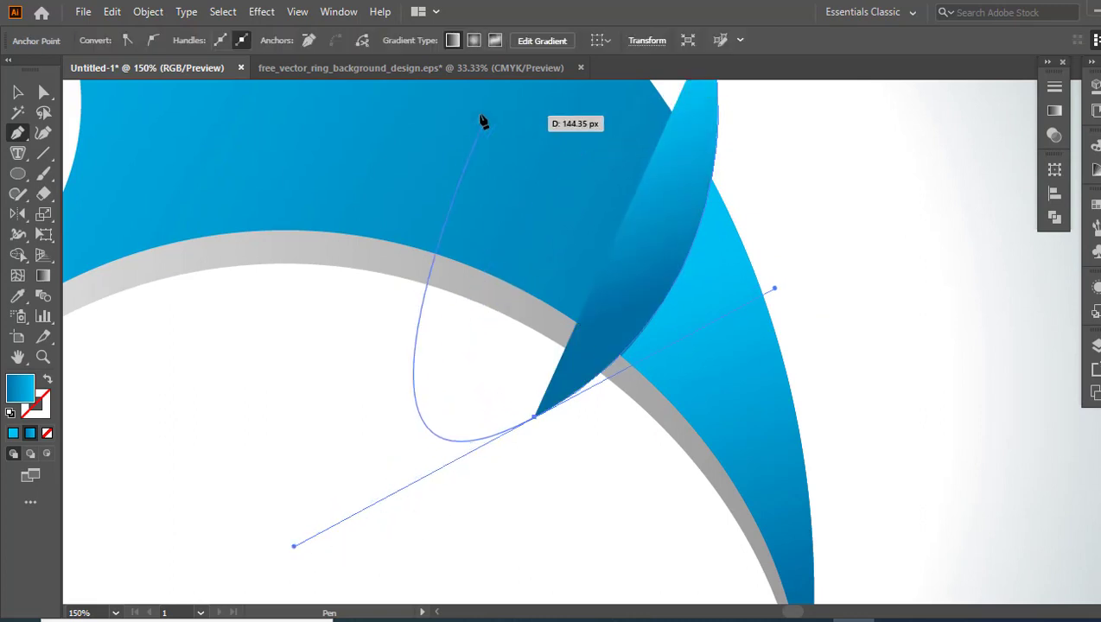
pyautogui.press('space')
pyautogui.moveTo(471, 123); pyautogui.dragTo(467, 286)
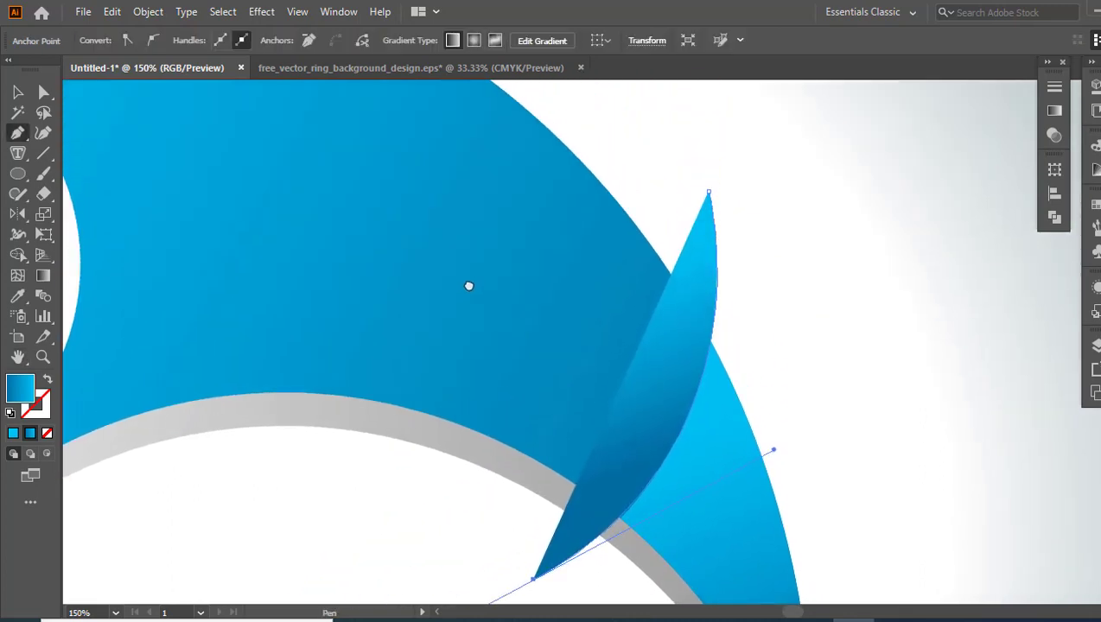
pyautogui.hotkey('ctrl', 'z')
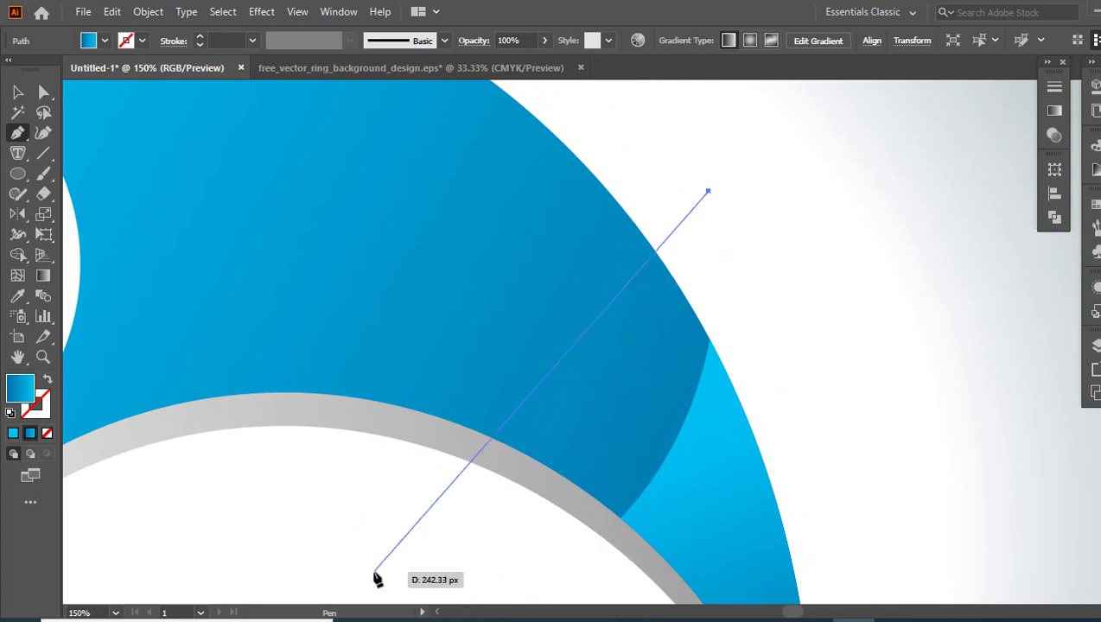
# - Curve the path along the tail tip's seam to below the comma and close it at the starting anchor as a leaf shape
pyautogui.moveTo(376, 576); pyautogui.dragTo(145, 521)
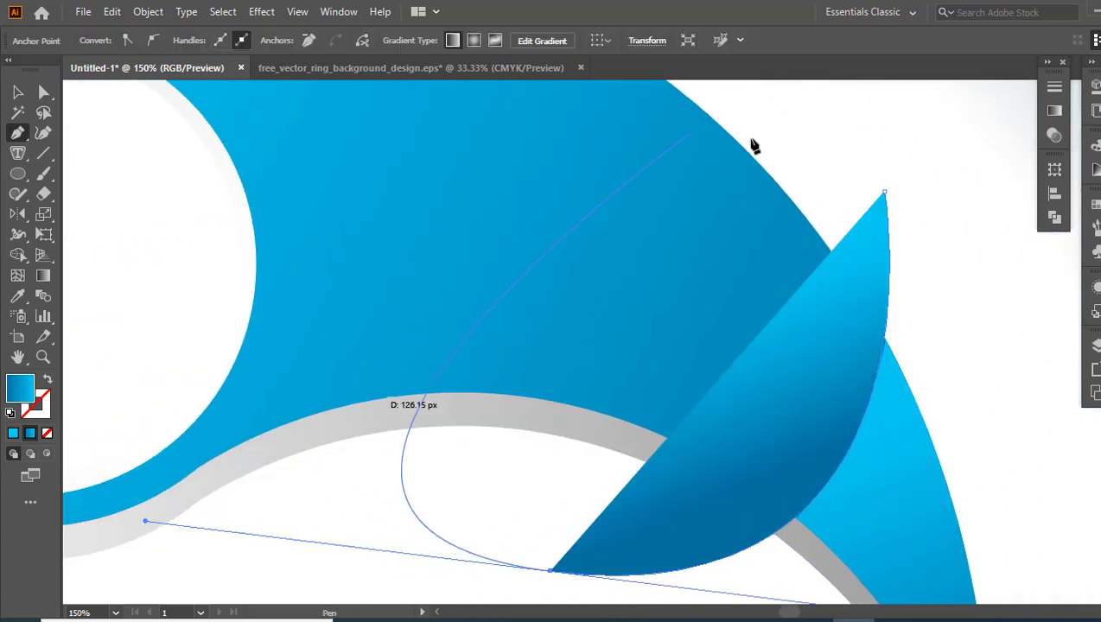
pyautogui.click(885, 195)
pyautogui.press('v')
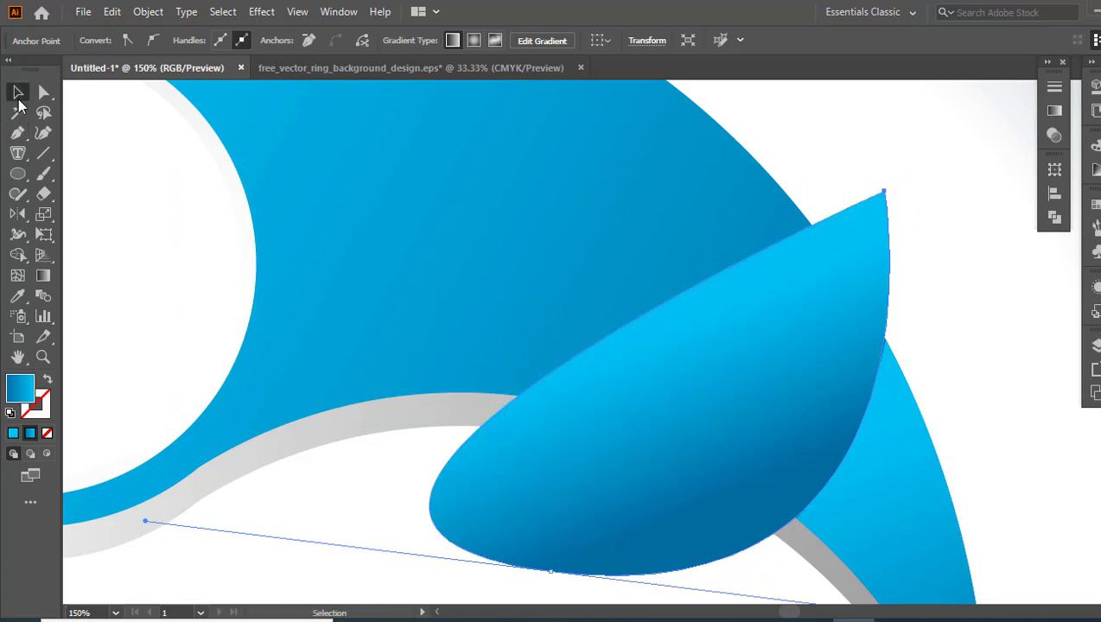
# - Remove the parts of the leaf shape that lie outside the comma with the Shape Builder tool
pyautogui.press('z')
pyautogui.keyDown('alt'); pyautogui.click(698, 341); pyautogui.keyUp('alt')
pyautogui.press('v')
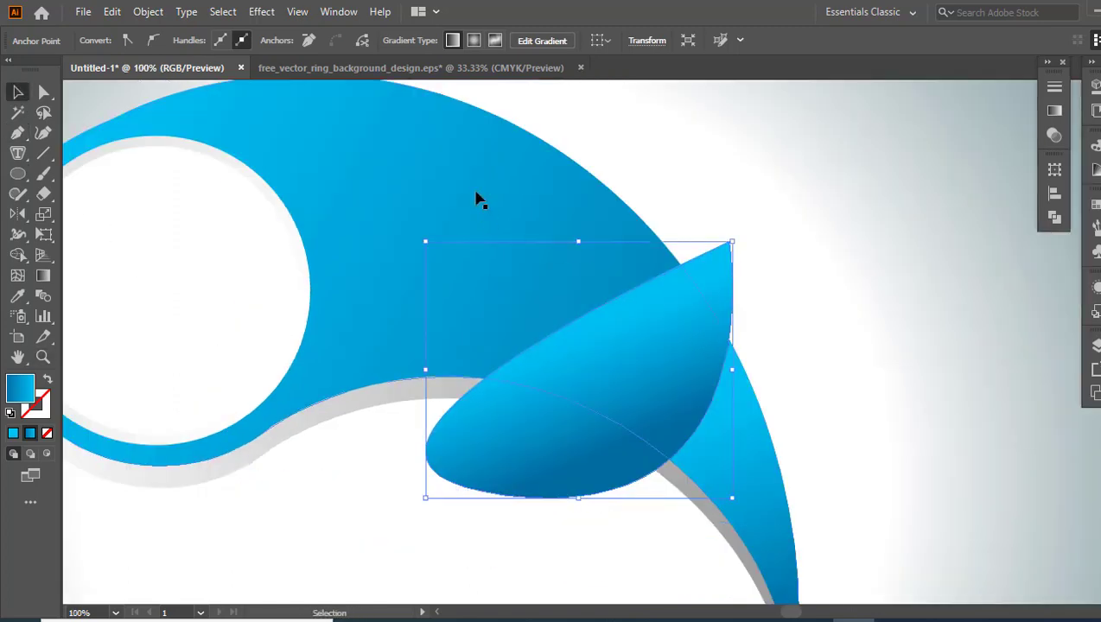
pyautogui.keyDown('shift'); pyautogui.click(475, 199); pyautogui.keyUp('shift')
pyautogui.hotkey('shift', 'm')
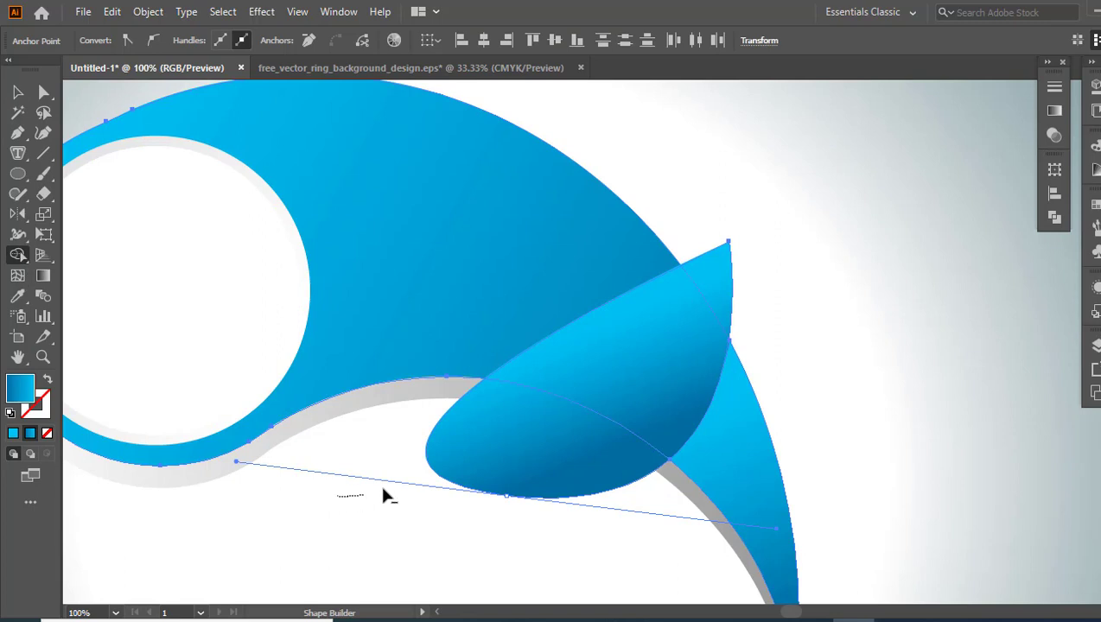
pyautogui.moveTo(384, 494); pyautogui.dragTo(455, 466)
pyautogui.moveTo(823, 197); pyautogui.dragTo(734, 294)
pyautogui.press('v')
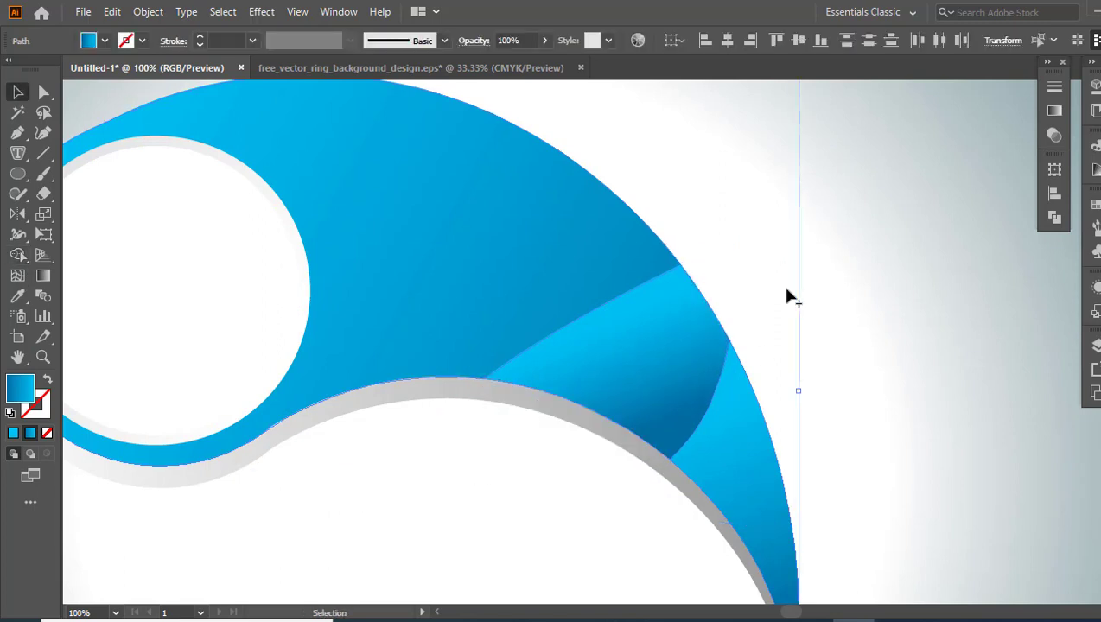
pyautogui.click(786, 297)
# - Fill the trimmed piece beside the tail tip with a white-to-black gradient whose white stop has 0% opacity
pyautogui.click(604, 350)
pyautogui.click(1055, 112)
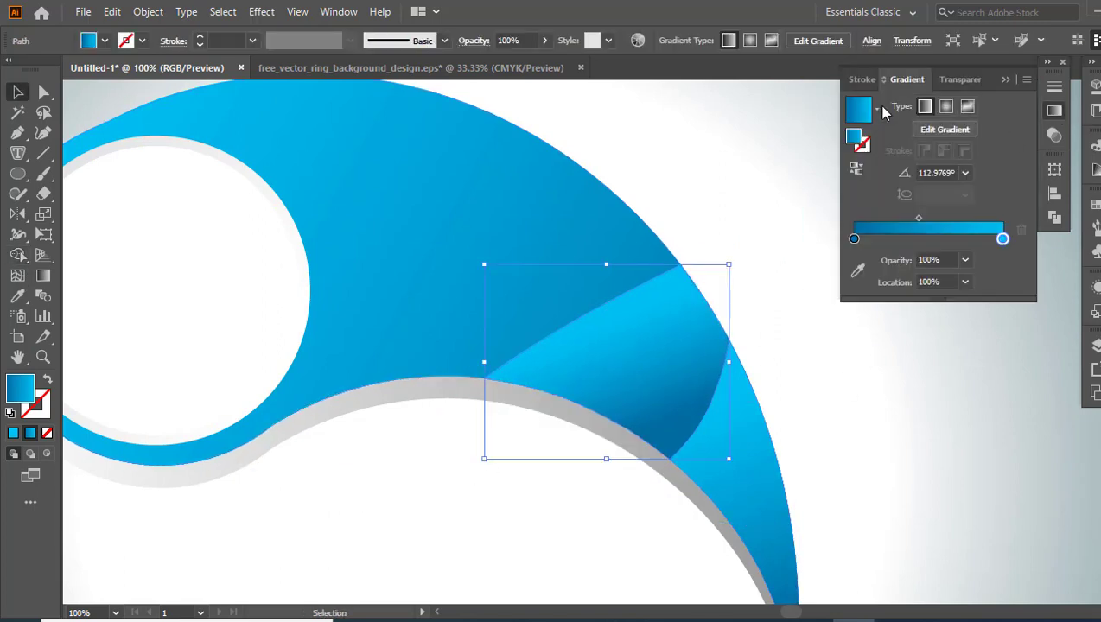
pyautogui.click(875, 109)
pyautogui.scroll(3, 868, 132)
pyautogui.click(800, 147)
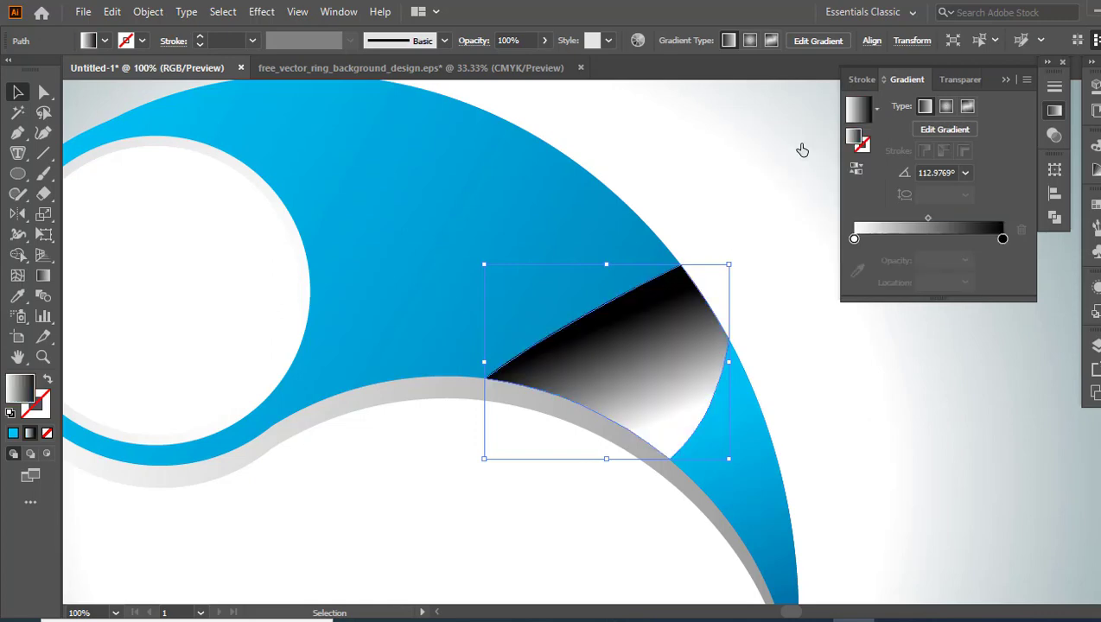
pyautogui.click(853, 239)
pyautogui.click(965, 260)
pyautogui.click(975, 275)
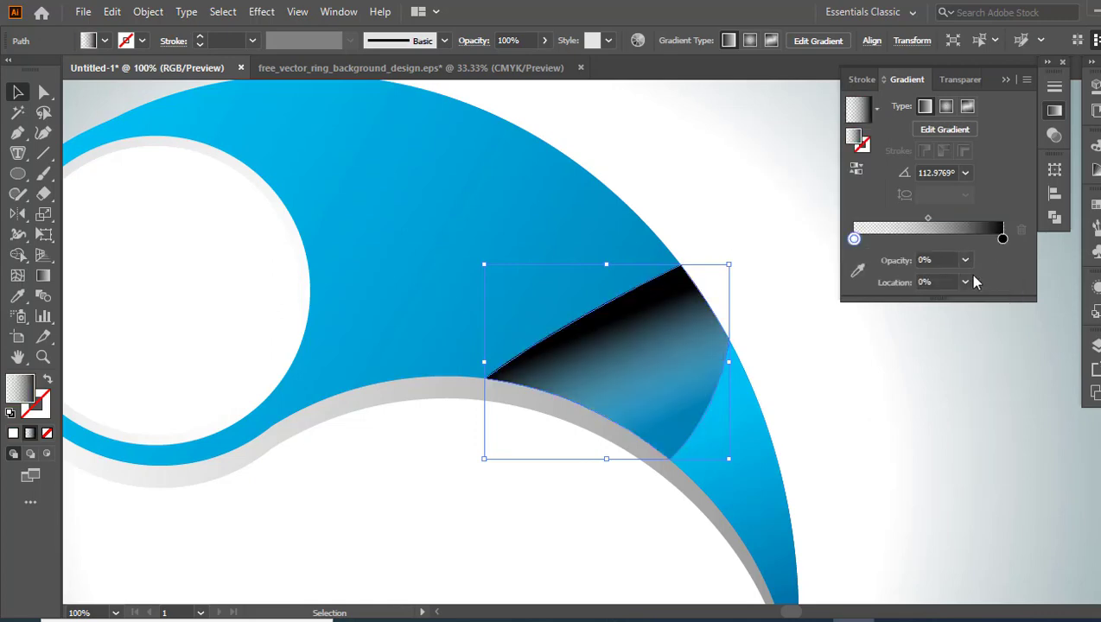
# - Redirect the piece's gradient diagonally so it runs from transparent inside the comma to black at the tail tip's seam
pyautogui.click(43, 275)
pyautogui.moveTo(620, 363); pyautogui.dragTo(685, 432)
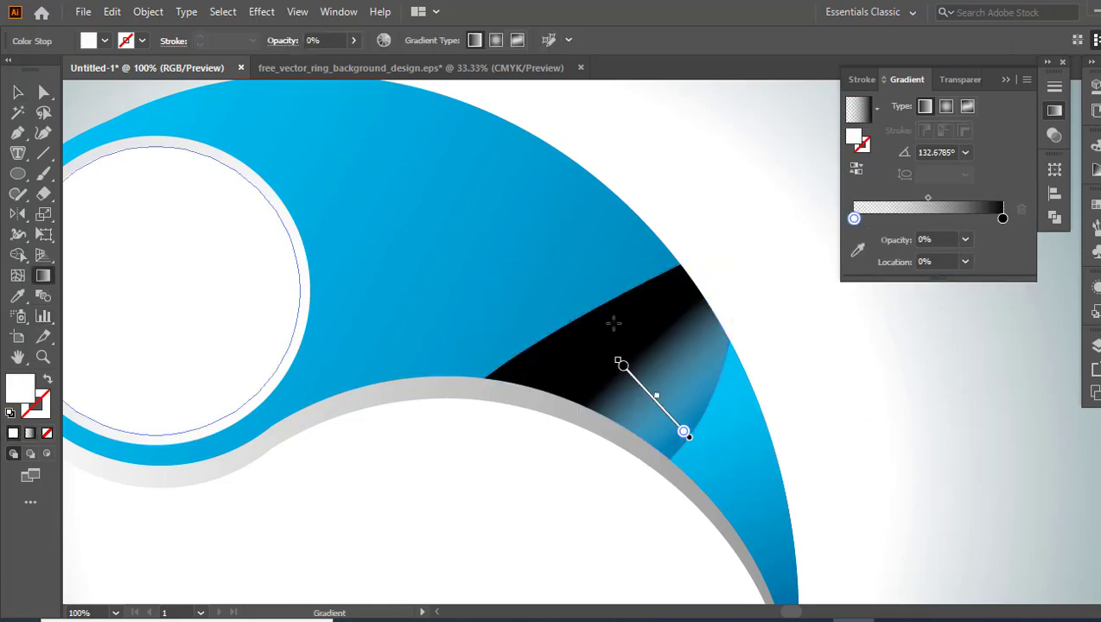
pyautogui.moveTo(596, 312); pyautogui.dragTo(697, 421)
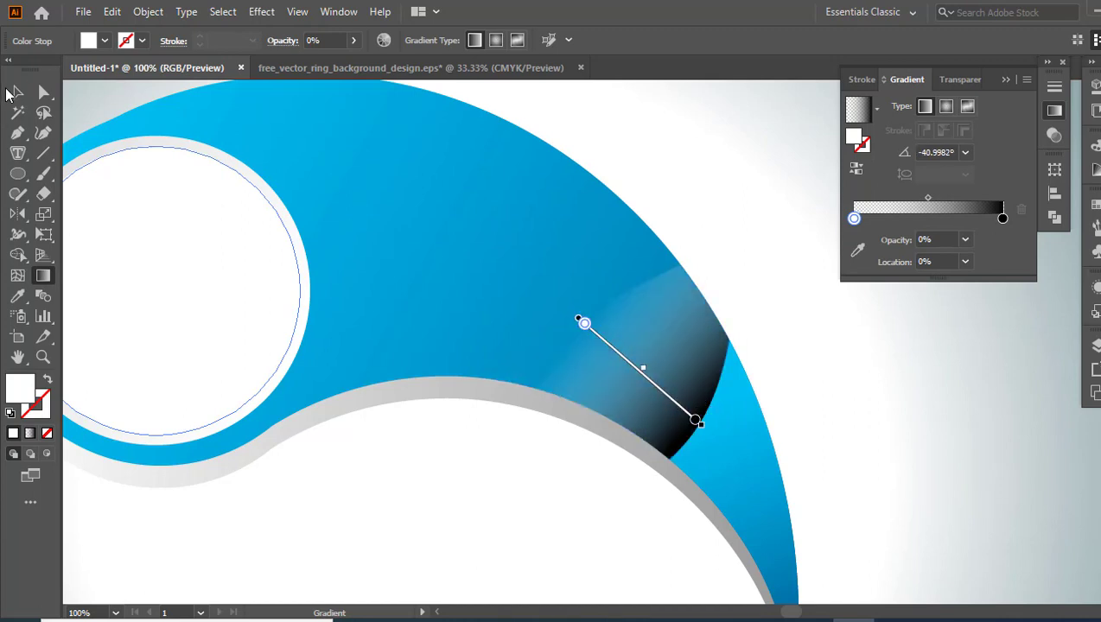
pyautogui.click(15, 92)
# - Set the shadow piece's blending mode to Multiply and its opacity to 49%
pyautogui.click(951, 78)
pyautogui.click(914, 105)
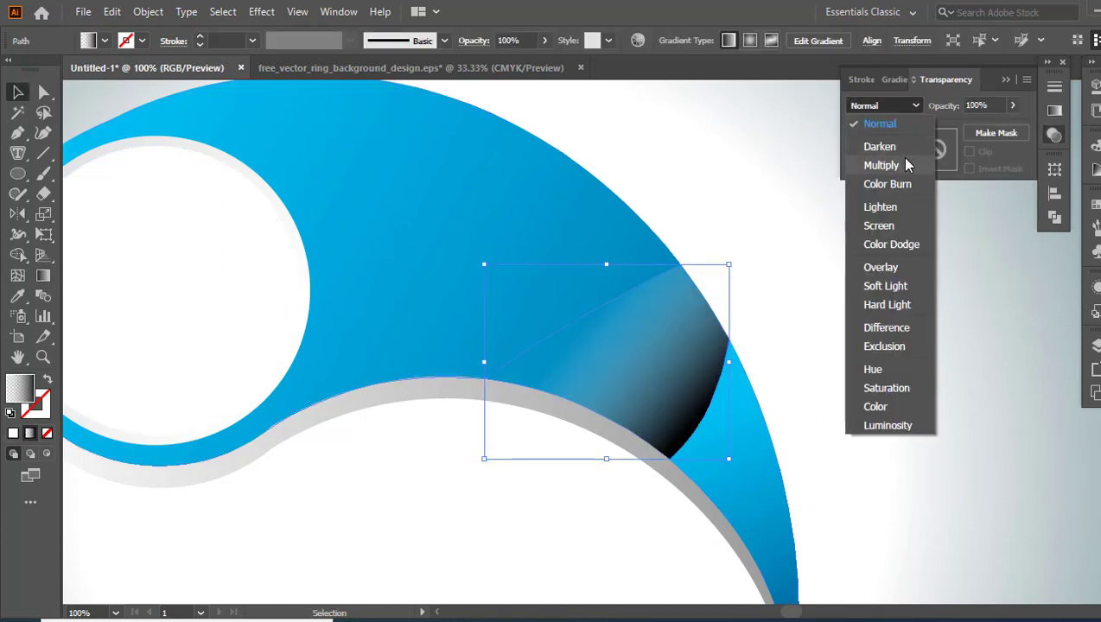
pyautogui.click(890, 165)
pyautogui.click(1012, 104)
pyautogui.moveTo(1004, 123); pyautogui.dragTo(971, 126)
pyautogui.click(868, 275)
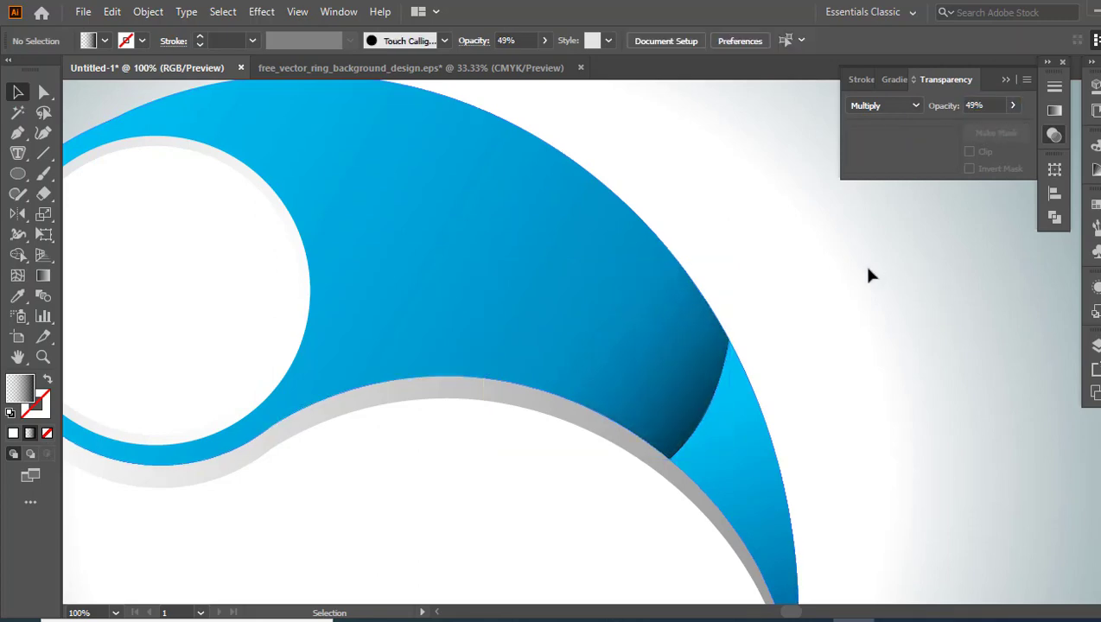
# - Copy the white circle, paste the copy in front, and swap its fill and stroke
pyautogui.press('z')
pyautogui.keyDown('alt'); pyautogui.click(540, 290); pyautogui.keyUp('alt')
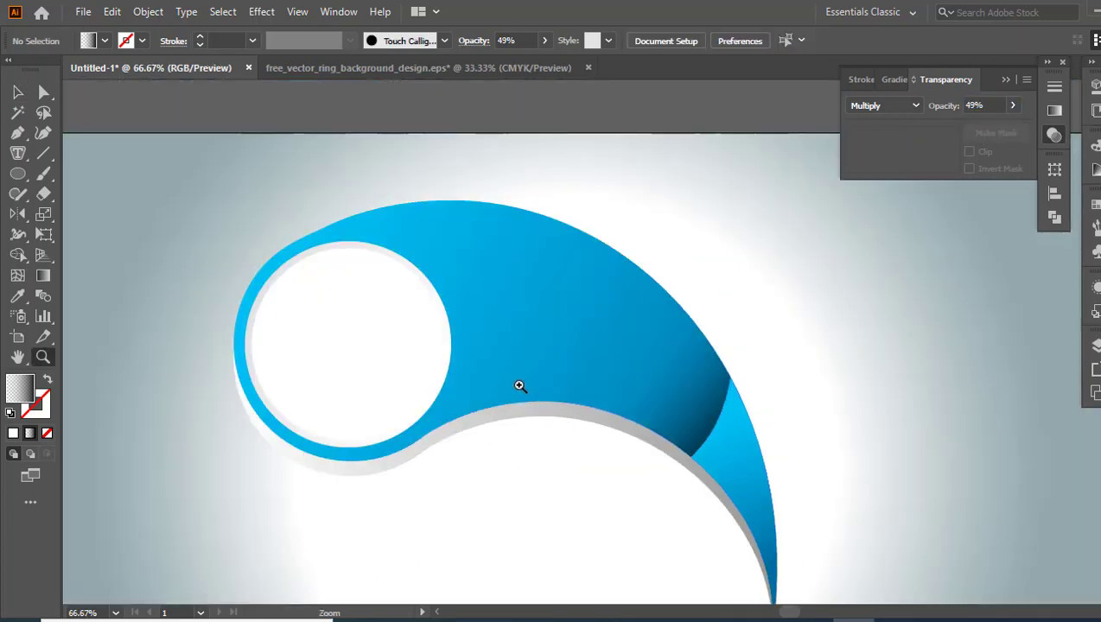
pyautogui.click(388, 370)
pyautogui.press('v')
pyautogui.click(553, 325)
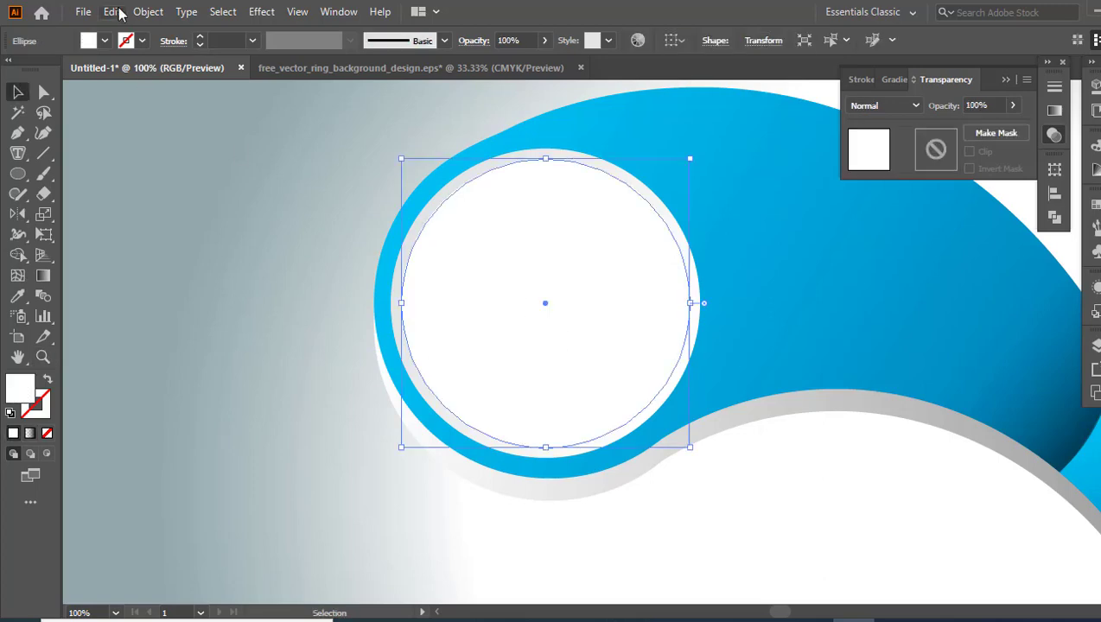
pyautogui.click(119, 12)
pyautogui.click(156, 93)
pyautogui.click(111, 12)
pyautogui.click(191, 130)
pyautogui.click(47, 383)
# - Convert the circle copy into an area type object with Lorem ipsum placeholder text
pyautogui.click(18, 155)
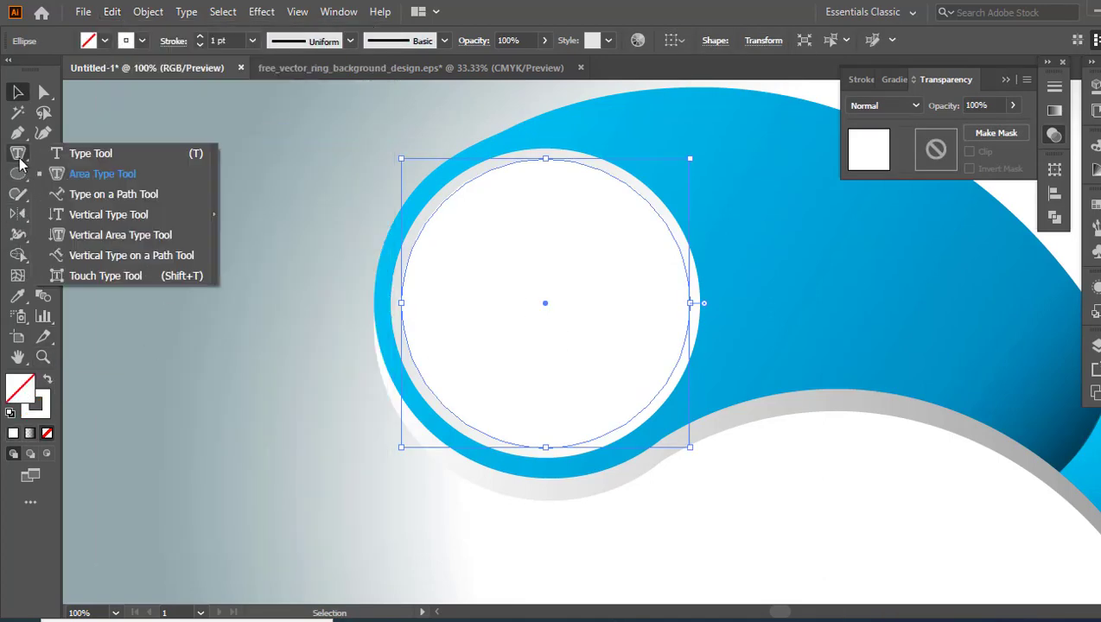
pyautogui.click(94, 177)
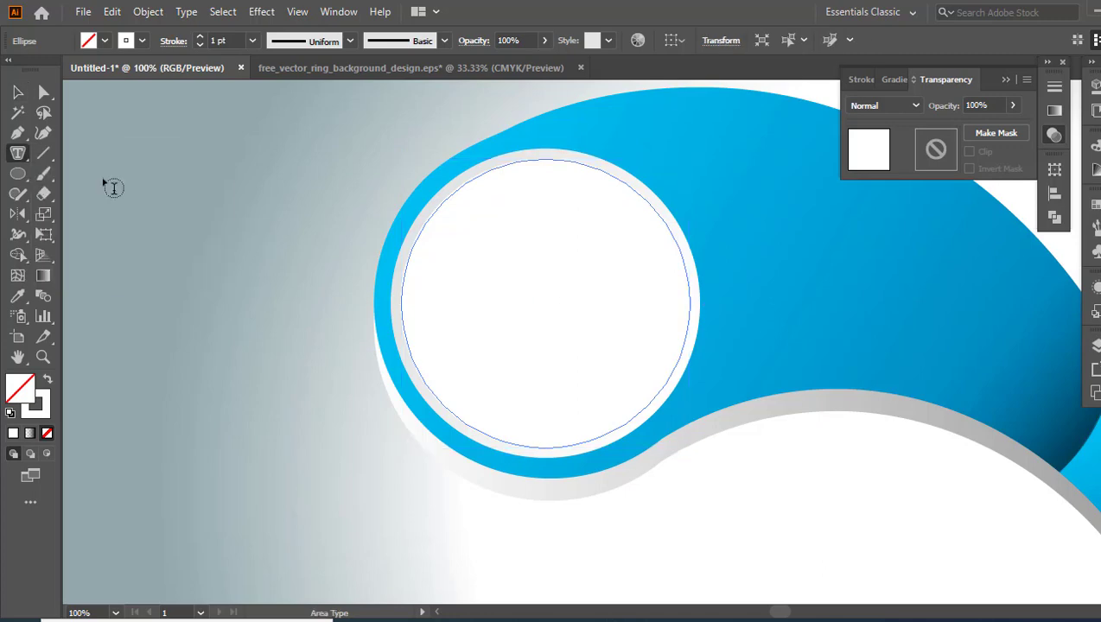
pyautogui.click(403, 304)
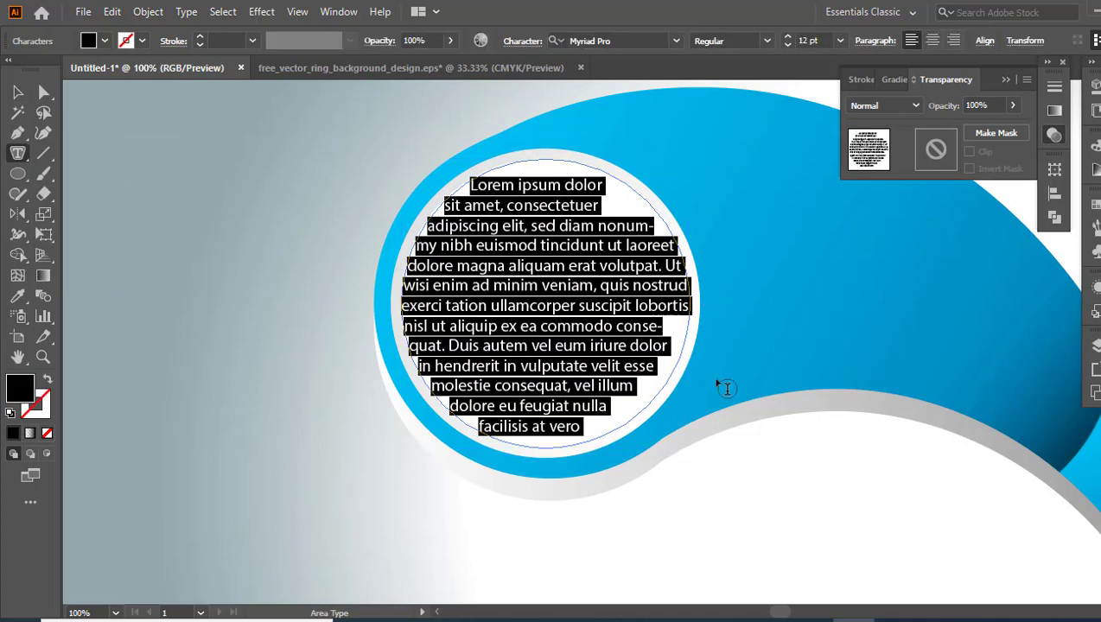
# - Show the Paragraph settings and justify the circle's text with the last line aligned center
pyautogui.click(336, 17)
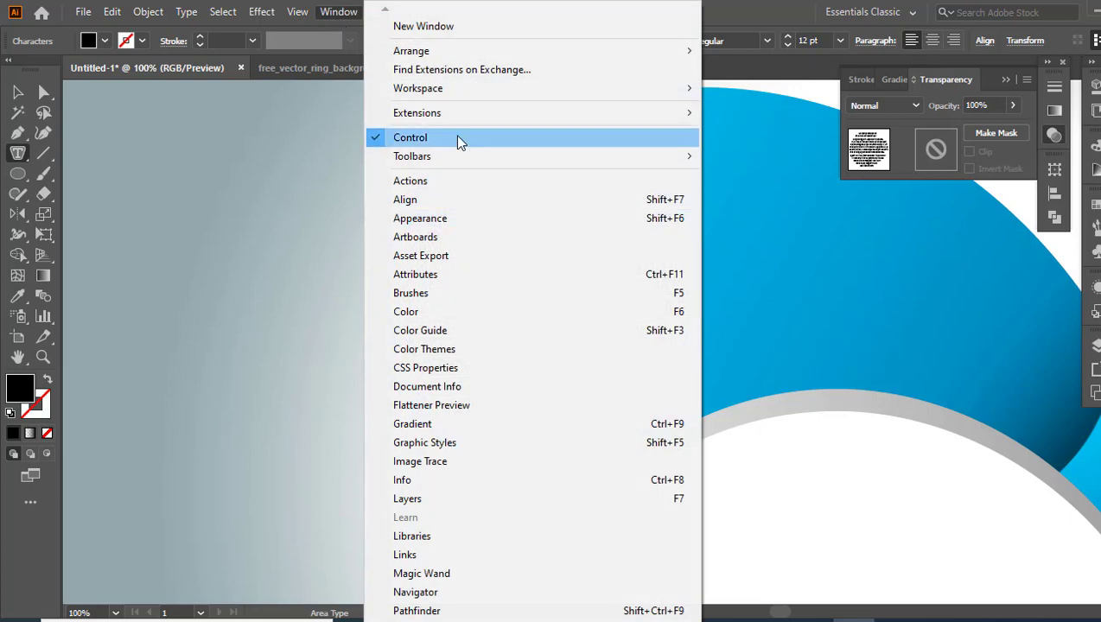
pyautogui.scroll(-4, 401, 615)
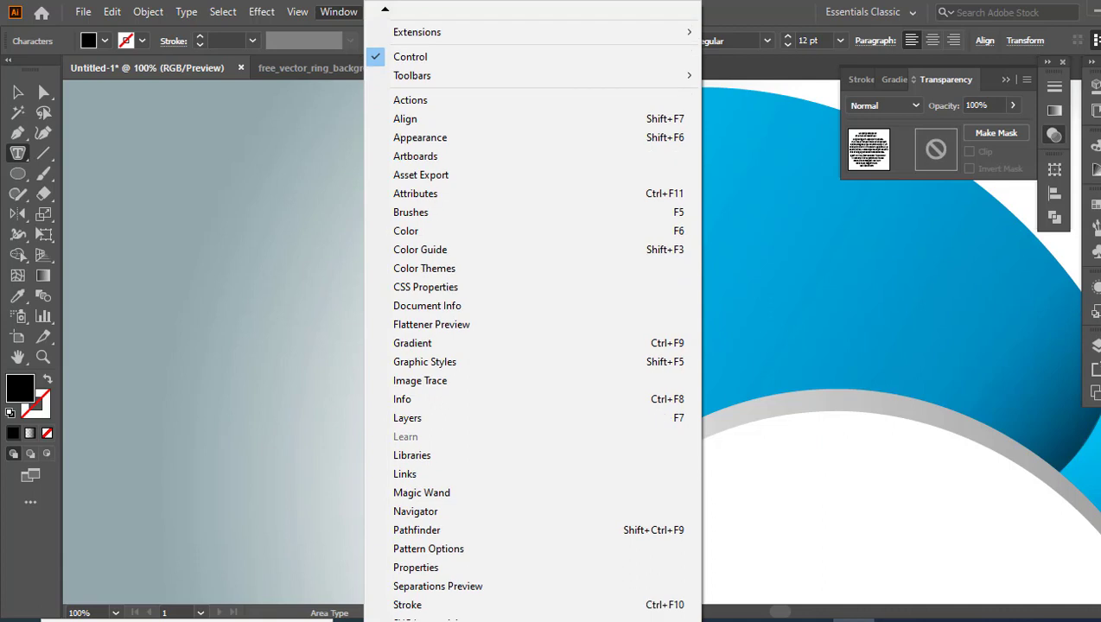
pyautogui.scroll(-7, 415, 613)
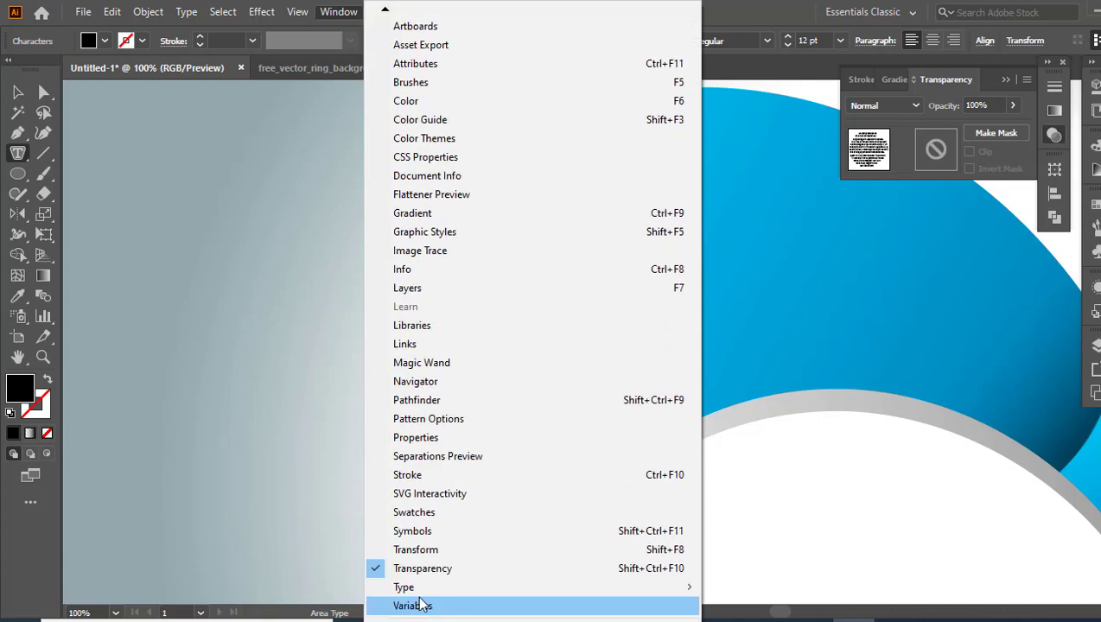
pyautogui.moveTo(473, 596)
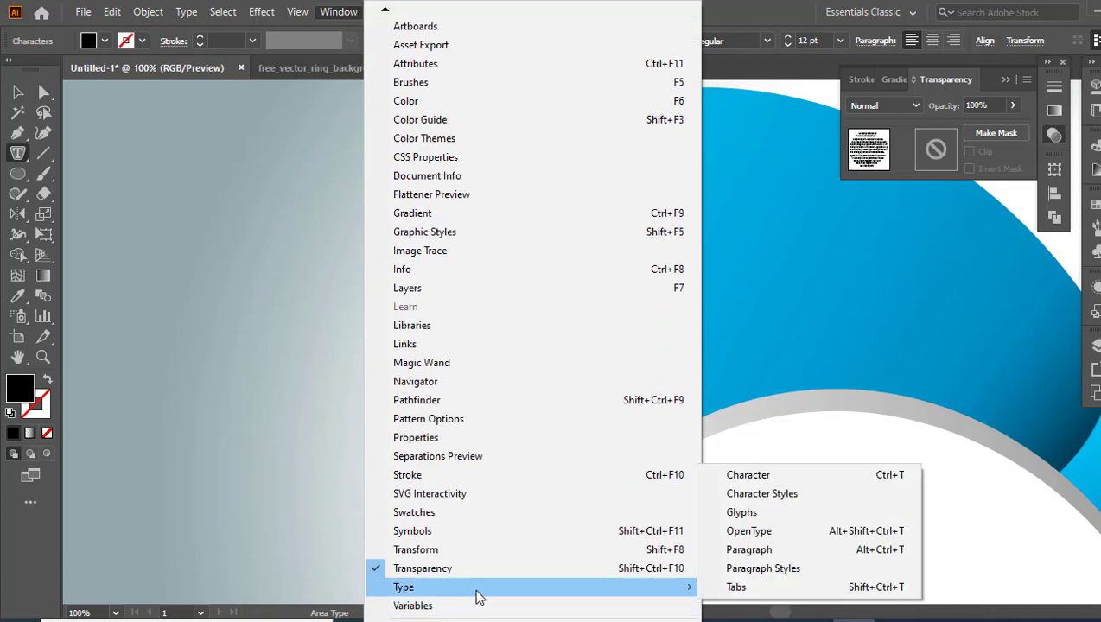
pyautogui.click(768, 551)
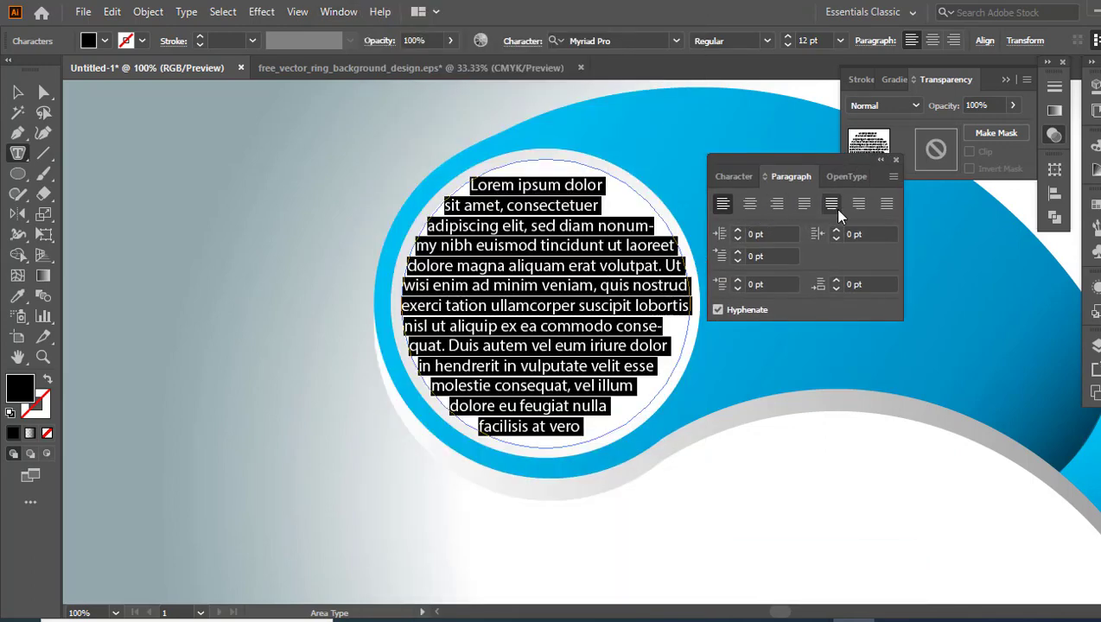
pyautogui.click(835, 207)
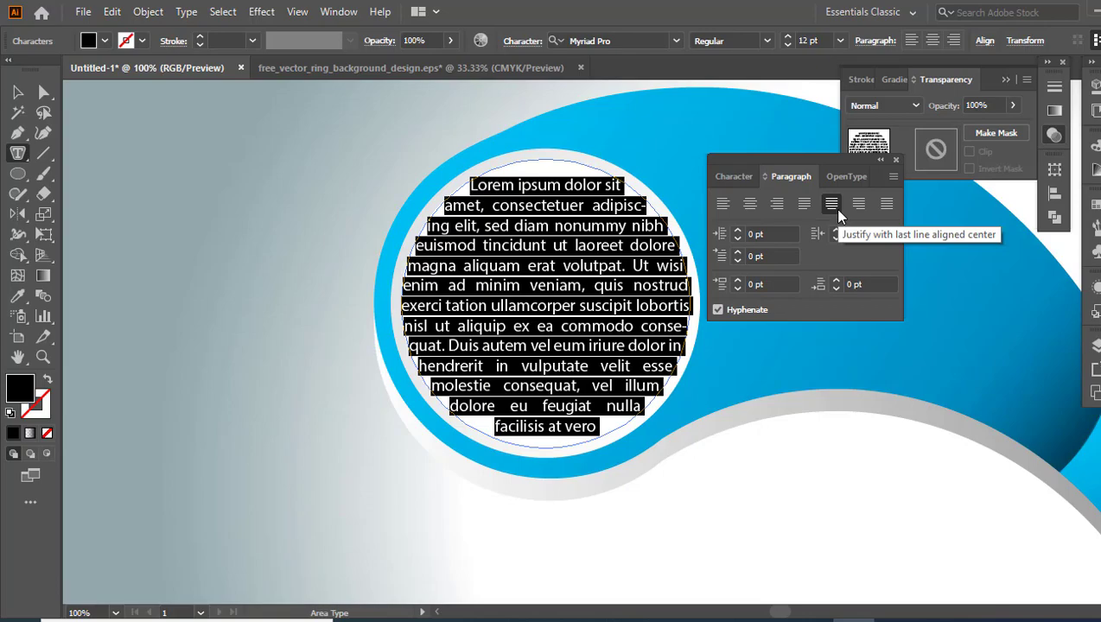
# - Lower the upper edge of the placeholder text area so it fills only the lower part of the circle, and close the floating settings
pyautogui.click(17, 93)
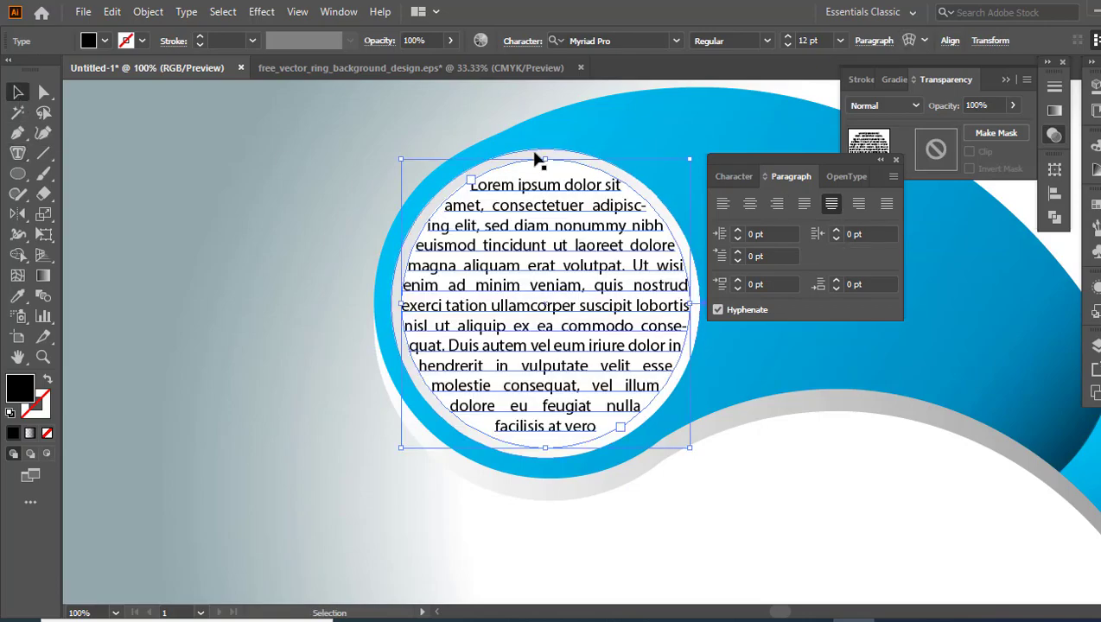
pyautogui.moveTo(536, 160); pyautogui.dragTo(545, 261)
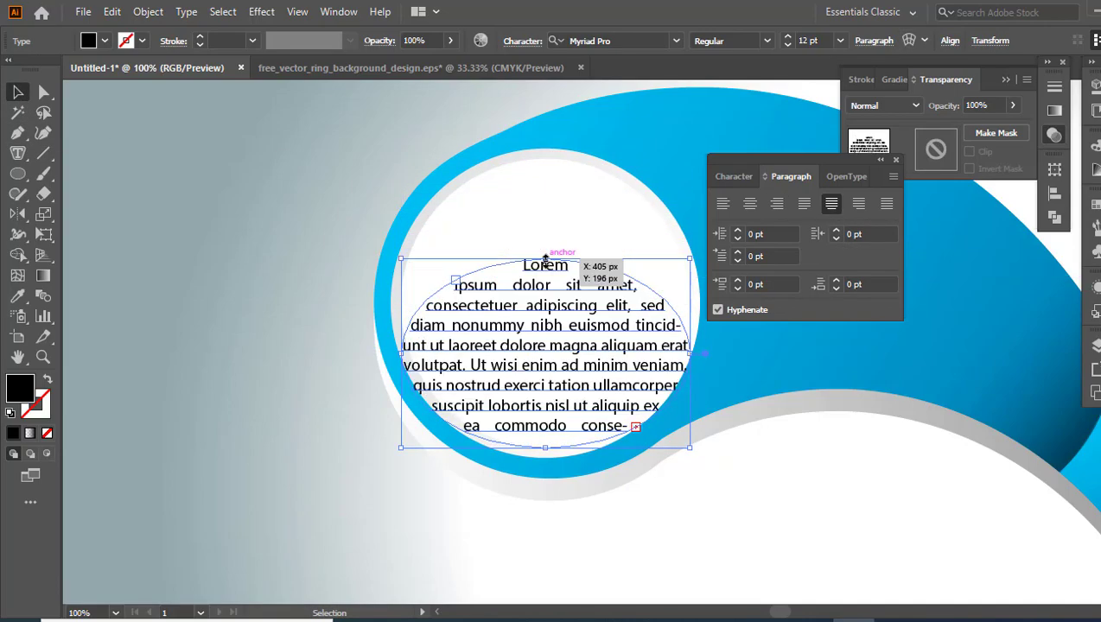
pyautogui.click(170, 238)
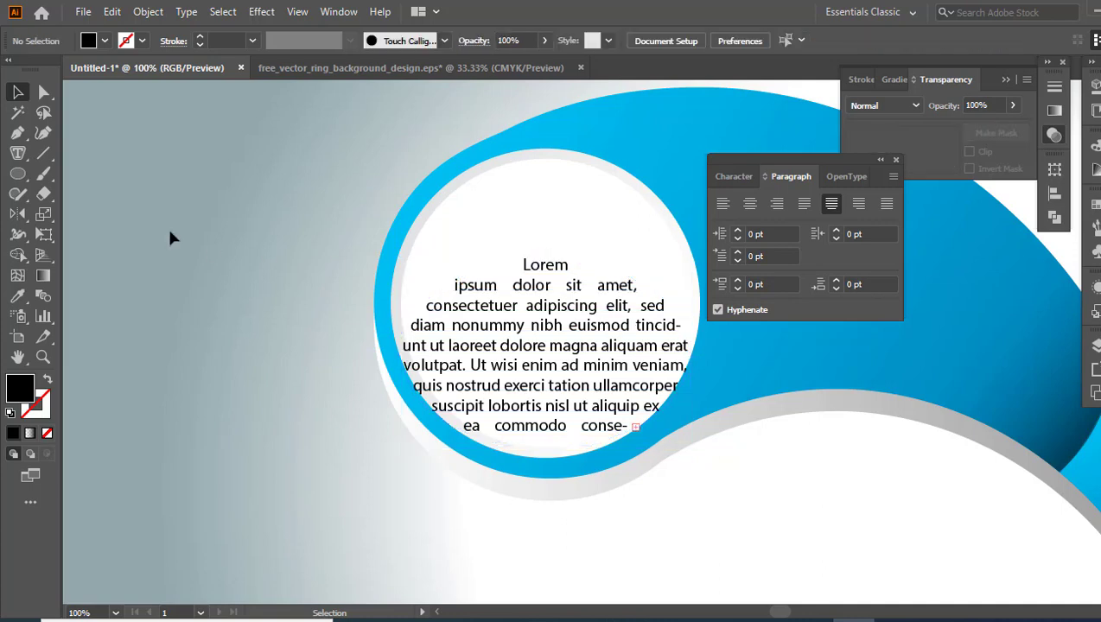
pyautogui.click(895, 159)
pyautogui.click(996, 79)
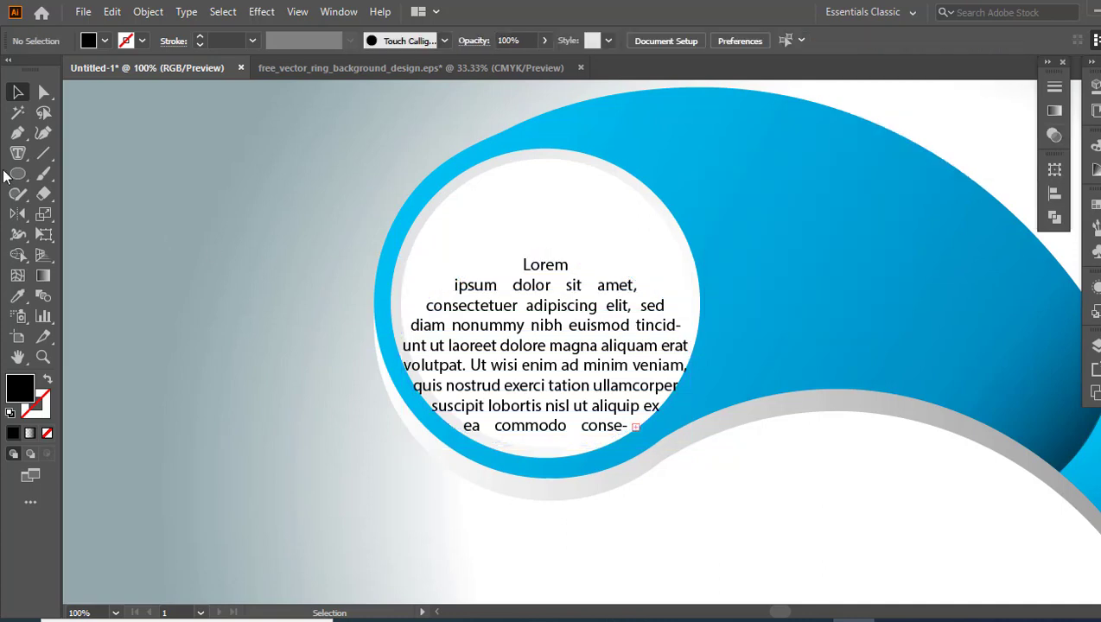
# - Draw a text box above the placeholder text, set its font size to 25 pt, and enter YOUR TITLE
pyautogui.click(19, 154)
pyautogui.click(90, 150)
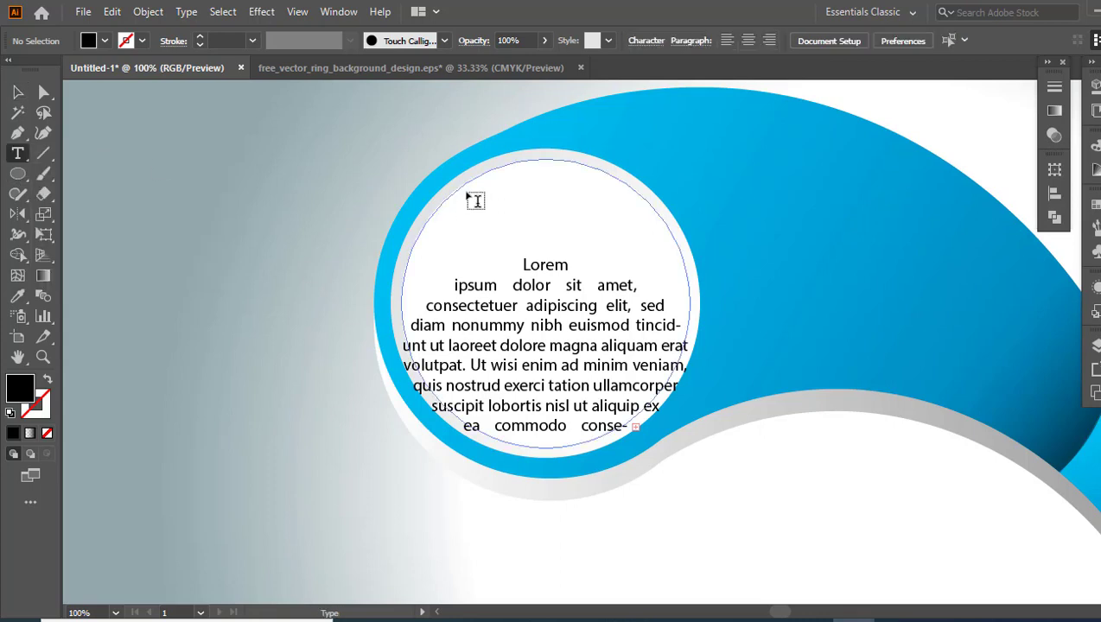
pyautogui.moveTo(466, 193); pyautogui.dragTo(629, 259)
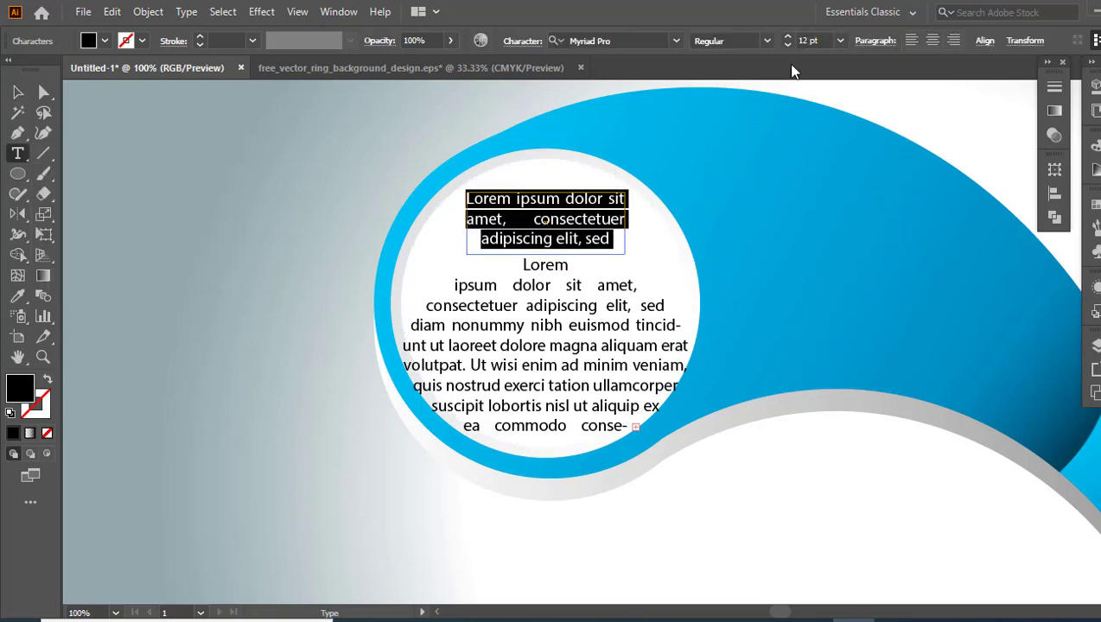
pyautogui.click(788, 38)
pyautogui.click(788, 39)
pyautogui.click(788, 39)
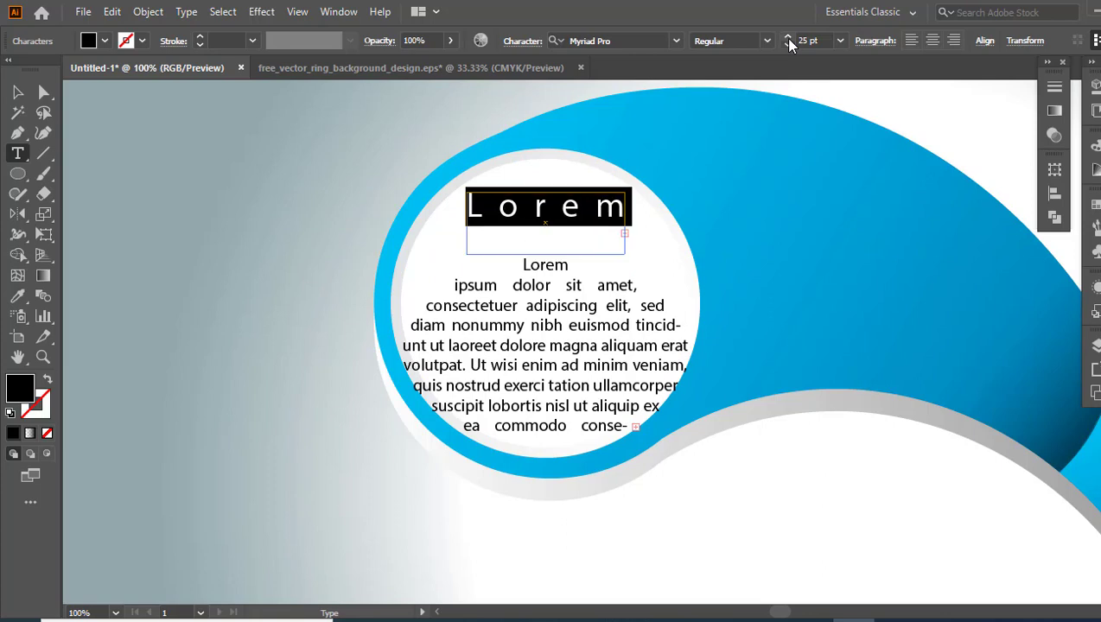
pyautogui.write('Y')
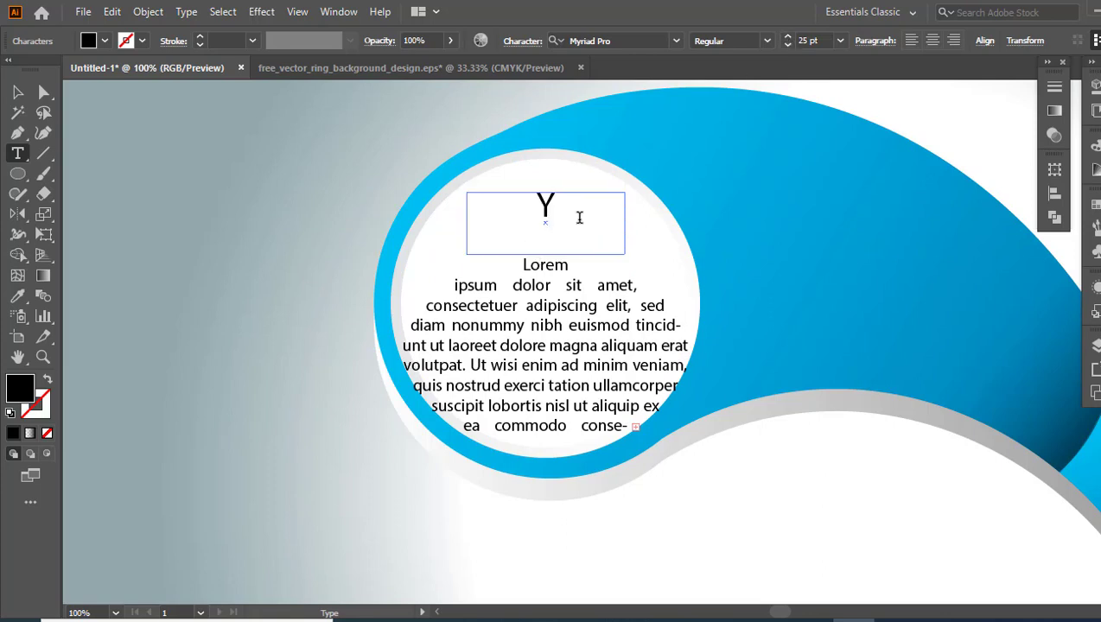
pyautogui.write('OUR')
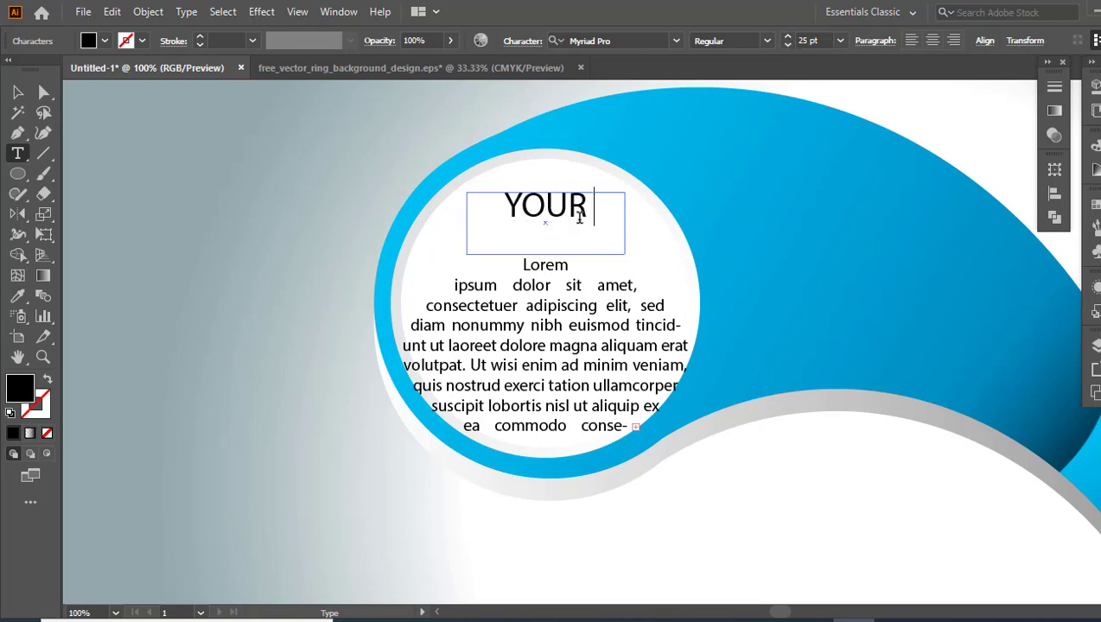
pyautogui.write(' TITLE')
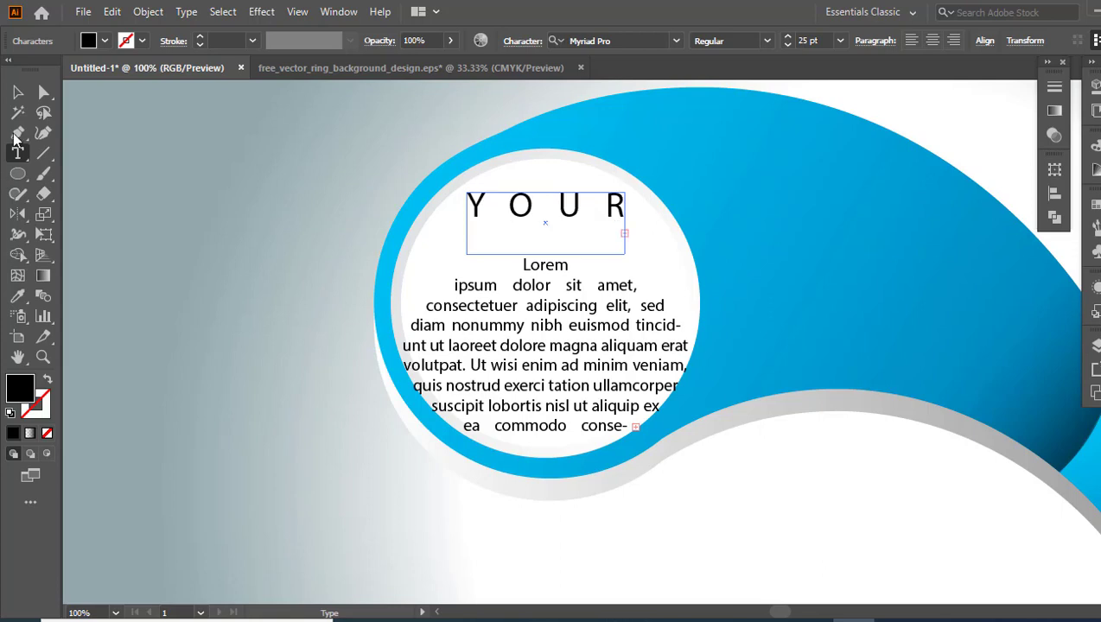
# - Reduce the title's font size until both words fit on one line
pyautogui.click(788, 44)
pyautogui.click(788, 44)
pyautogui.click(17, 94)
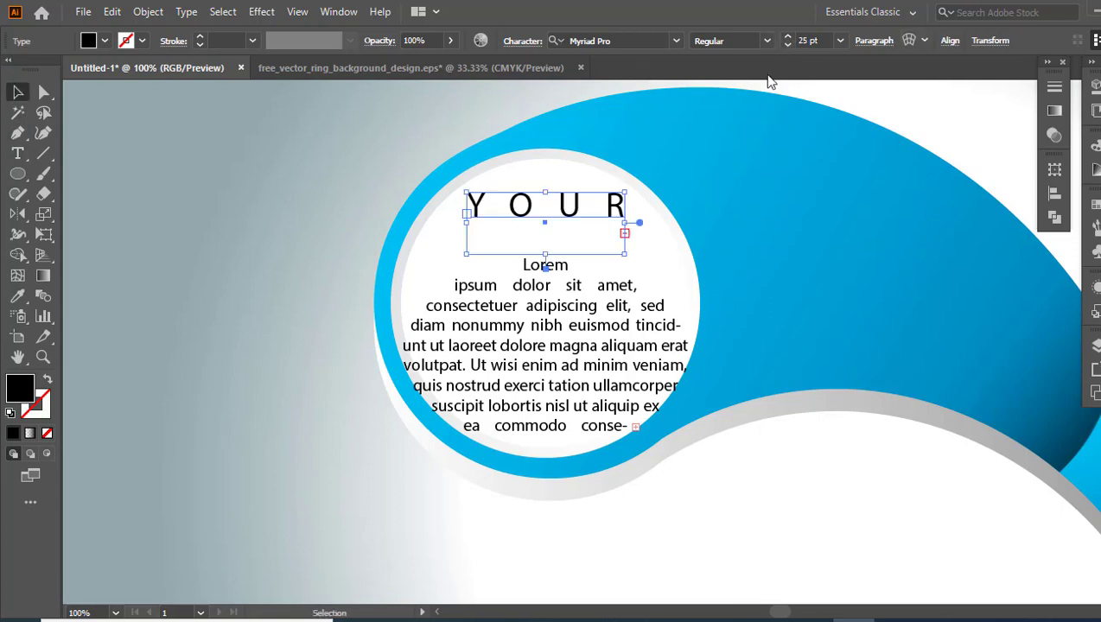
pyautogui.click(787, 44)
pyautogui.click(281, 223)
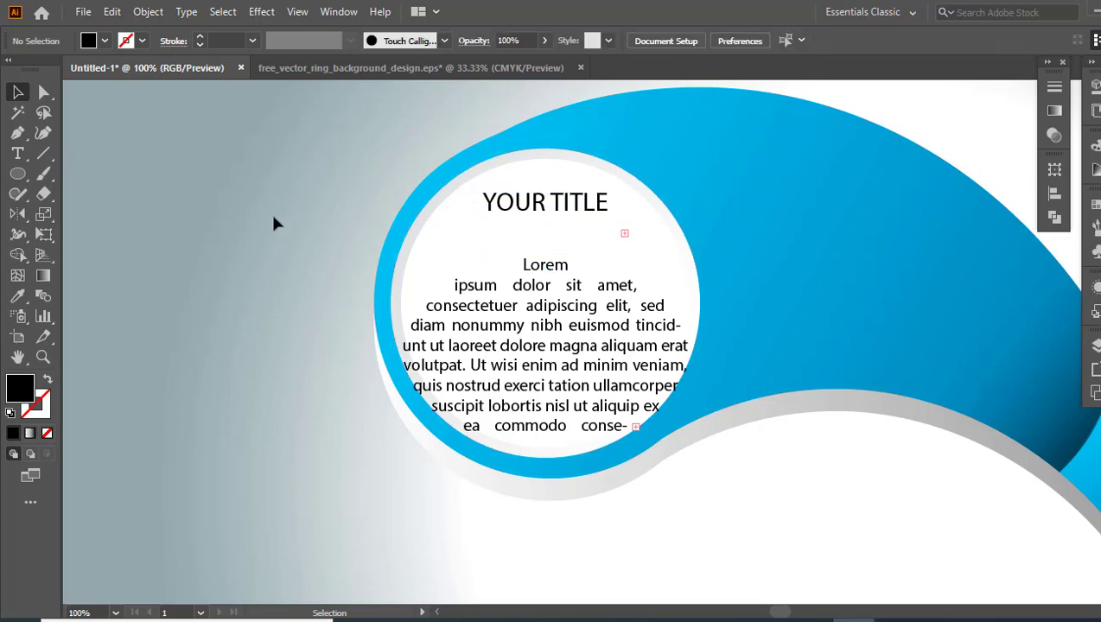
# - Select all parts of the comma shape together with its texts and group them
pyautogui.press('z')
pyautogui.keyDown('alt'); pyautogui.click(760, 282); pyautogui.keyUp('alt')
pyautogui.keyDown('alt'); pyautogui.click(684, 374); pyautogui.keyUp('alt')
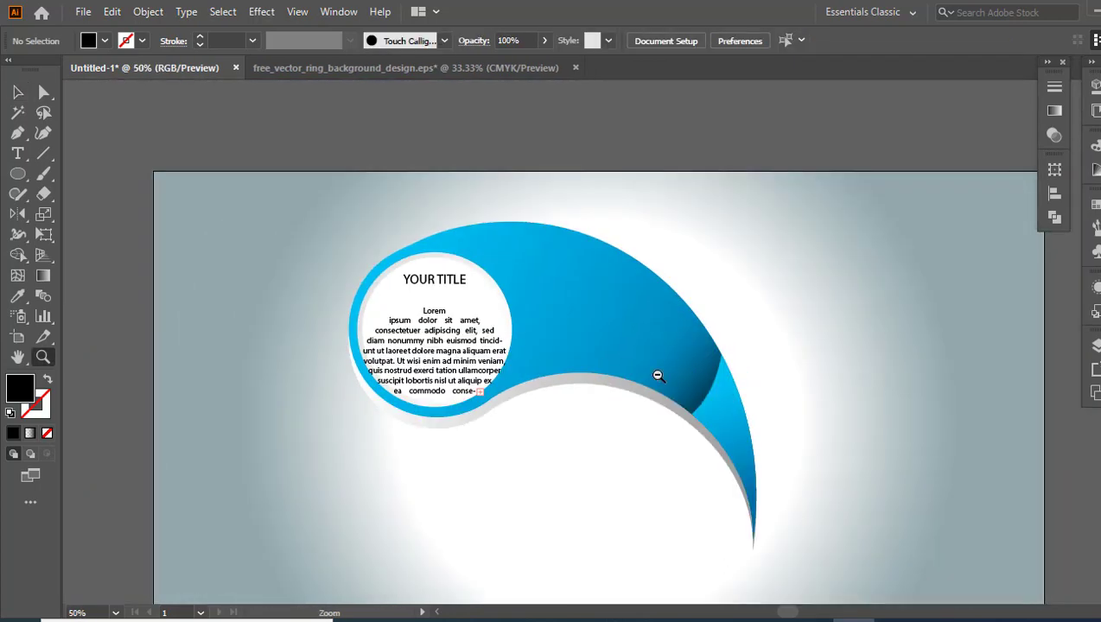
pyautogui.keyDown('alt'); pyautogui.click(658, 376); pyautogui.keyUp('alt')
pyautogui.press('v')
pyautogui.moveTo(363, 199); pyautogui.dragTo(606, 369)
pyautogui.rightClick(553, 298)
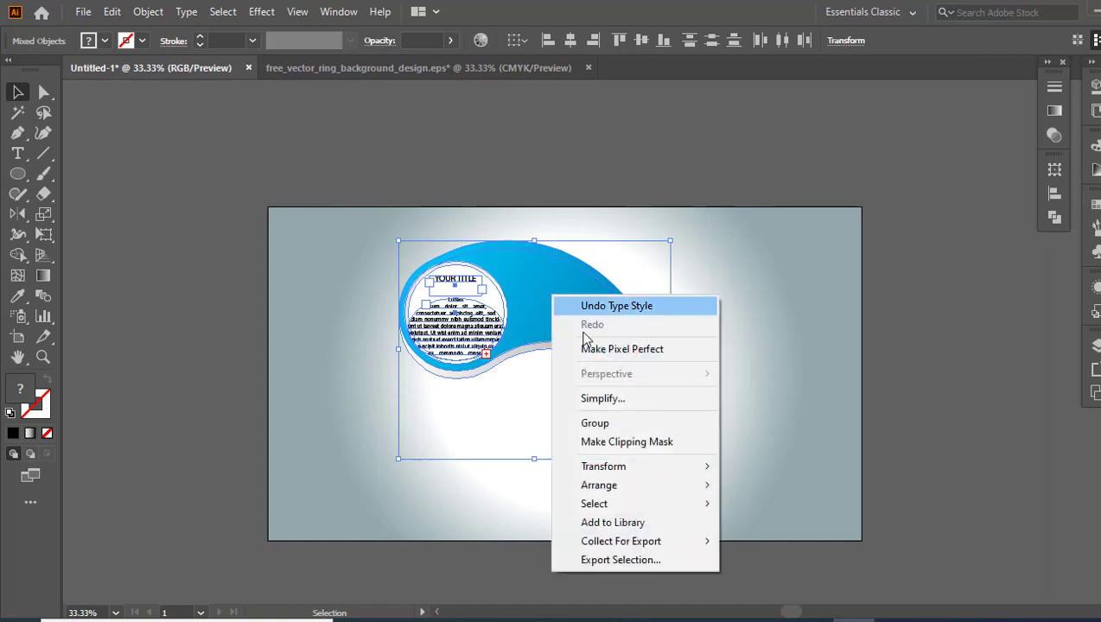
pyautogui.click(590, 422)
# - Scale the comma group down to about 434 by 349 px and place it in the upper-left area of the artboard
pyautogui.moveTo(557, 326); pyautogui.dragTo(440, 326)
pyautogui.moveTo(560, 455); pyautogui.dragTo(506, 386)
pyautogui.moveTo(413, 291); pyautogui.dragTo(421, 306)
# - Create a copy of the comma group reflected across the horizontal axis
pyautogui.rightClick(422, 306)
pyautogui.moveTo(555, 498)
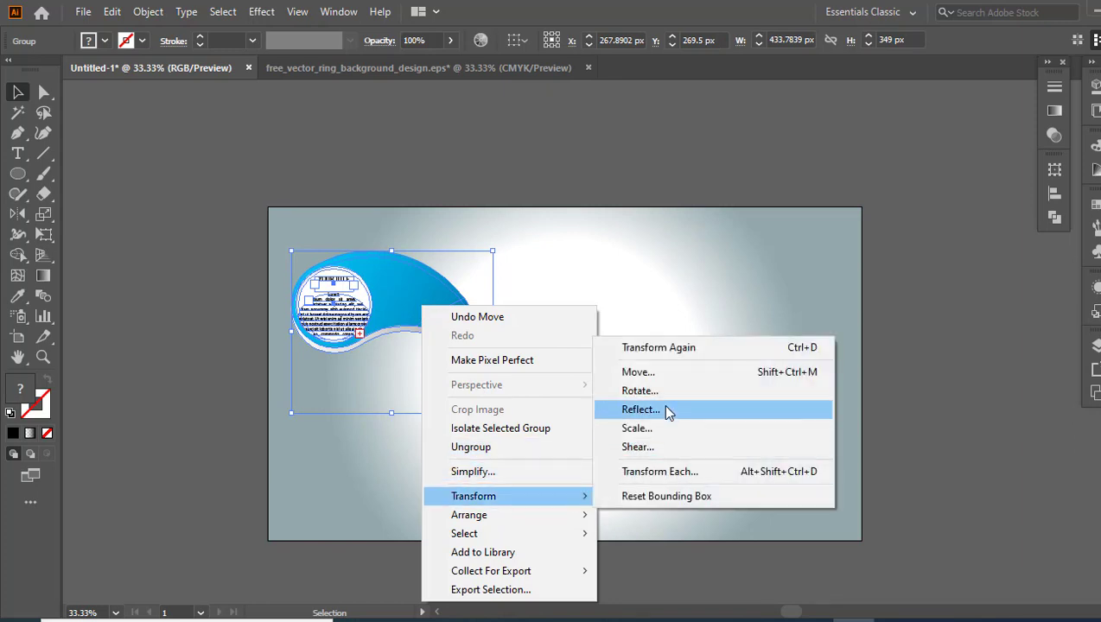
pyautogui.click(664, 411)
pyautogui.click(469, 225)
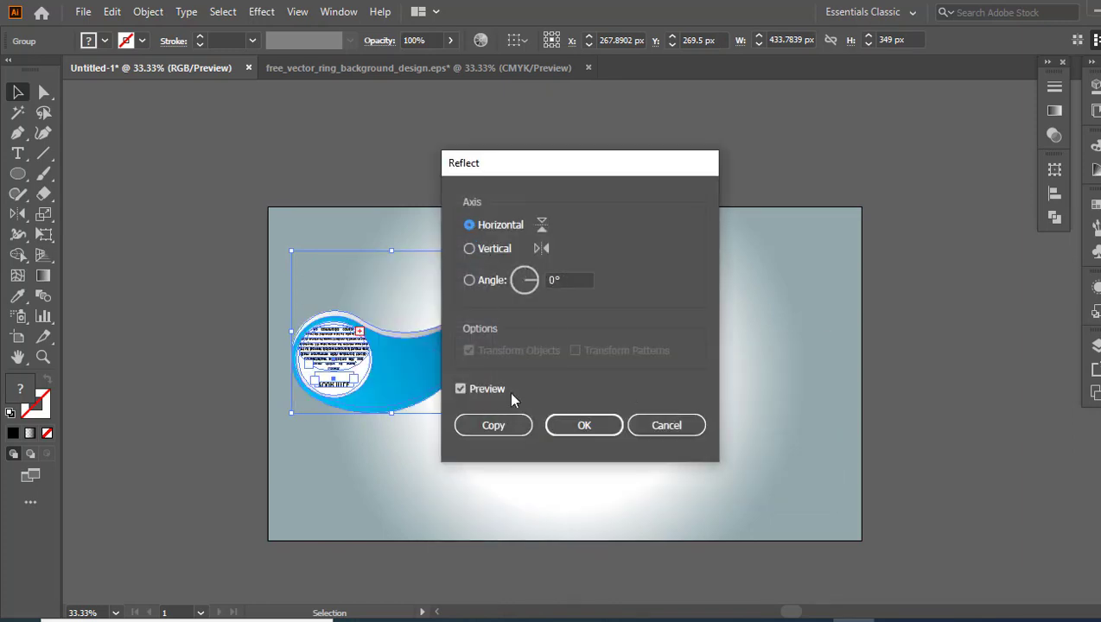
pyautogui.click(493, 425)
# - Move and rotate the reflected copy so its circle nests beneath the curve of the original comma
pyautogui.moveTo(413, 393); pyautogui.dragTo(478, 535)
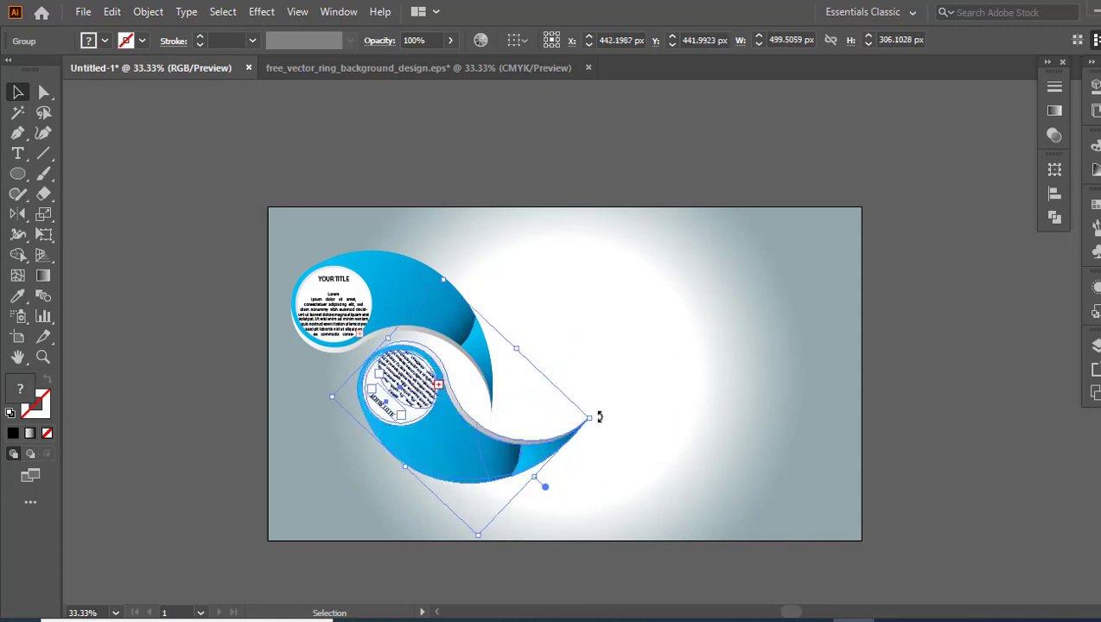
pyautogui.moveTo(599, 416); pyautogui.dragTo(599, 409)
pyautogui.moveTo(523, 448); pyautogui.dragTo(535, 441)
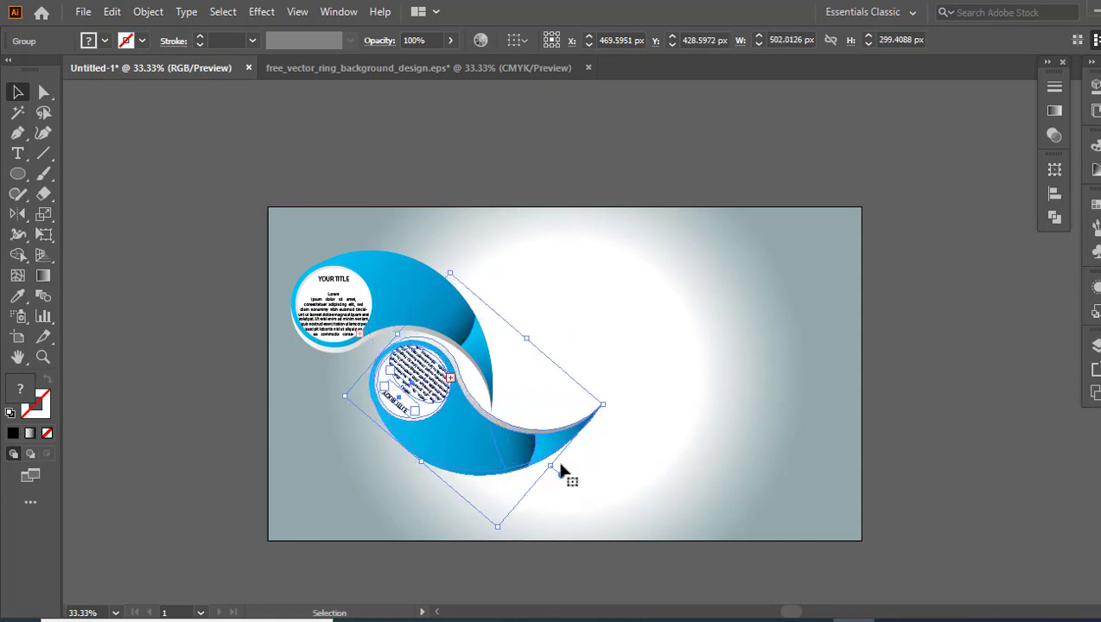
pyautogui.click(662, 484)
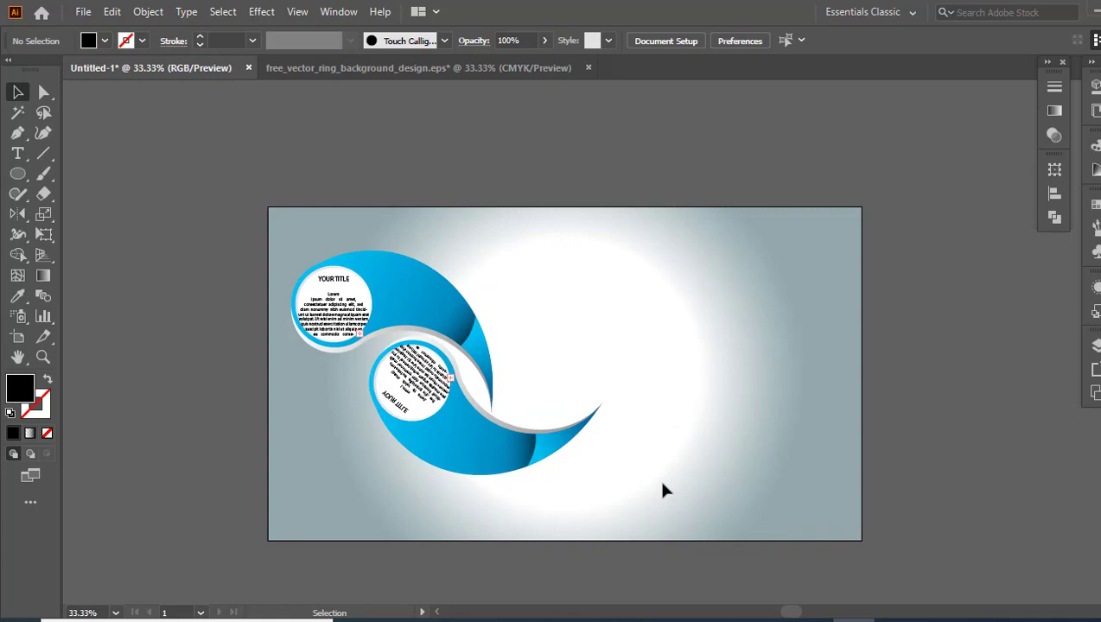
# - Copy both comma groups, paste them in front, and move the duplicated pair beside the first so the shapes interlock
pyautogui.click(515, 449)
pyautogui.click(112, 11)
pyautogui.click(172, 95)
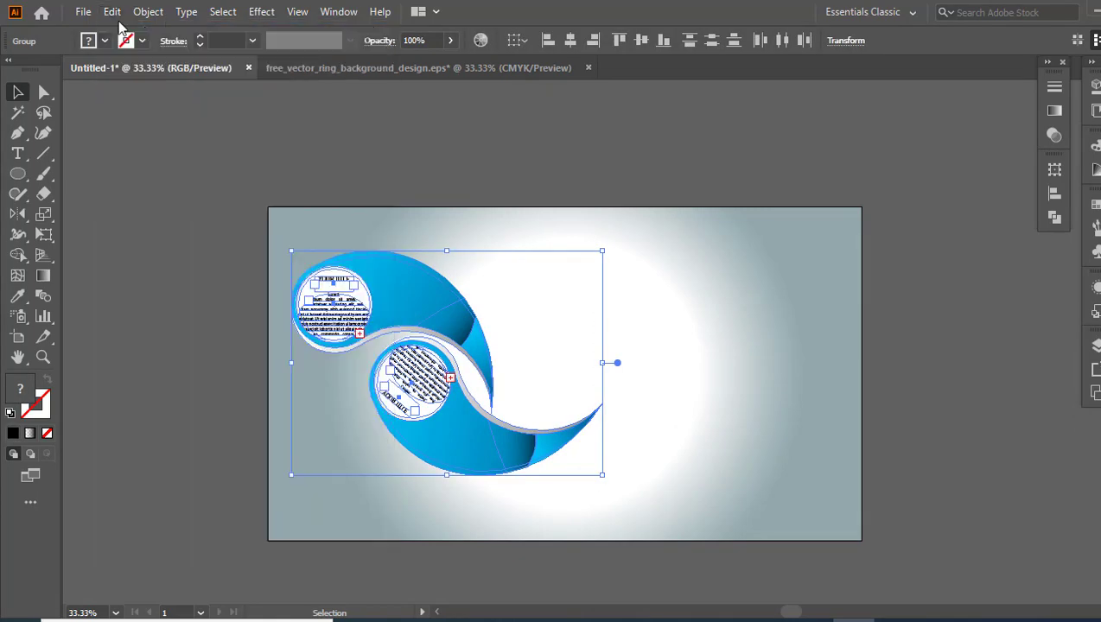
pyautogui.click(112, 11)
pyautogui.click(164, 149)
pyautogui.moveTo(483, 424); pyautogui.dragTo(648, 479)
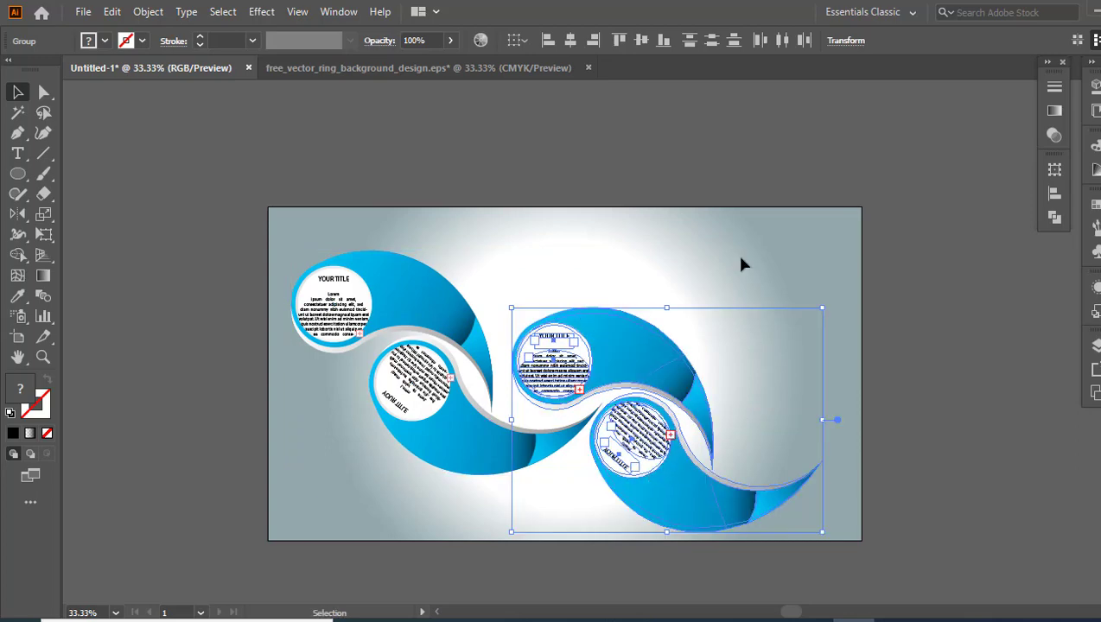
# - Select all four comma groups, rotate them slightly counterclockwise into a level row, and center them on the artboard
pyautogui.click(740, 258)
pyautogui.moveTo(198, 216); pyautogui.dragTo(876, 471)
pyautogui.click(939, 474)
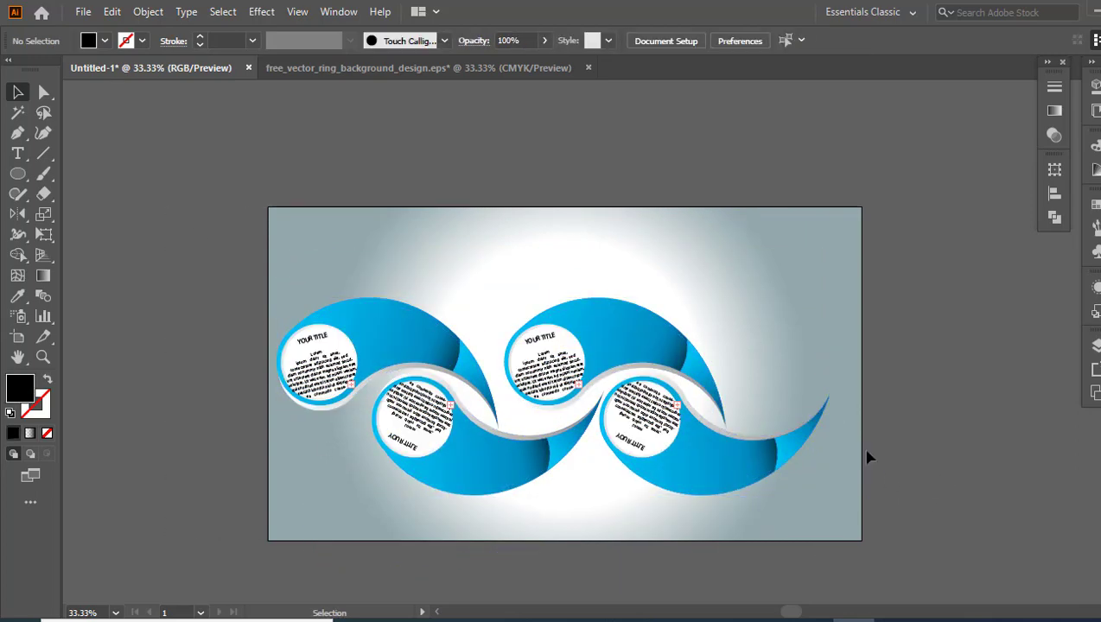
# - Ungroup the first reflected comma shape
pyautogui.click(438, 436)
pyautogui.rightClick(429, 438)
pyautogui.click(467, 261)
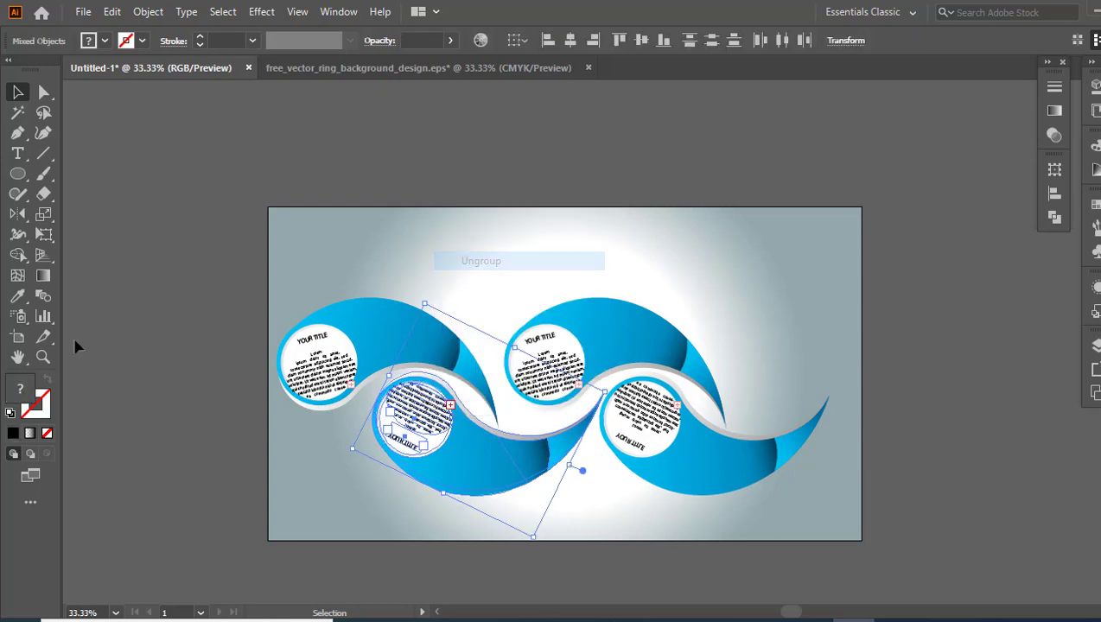
# - Select the reflected comma's title and placeholder text and rotate them so the title sits above the paragraph
pyautogui.press('z')
pyautogui.click(578, 439)
pyautogui.press('v')
pyautogui.click(369, 387)
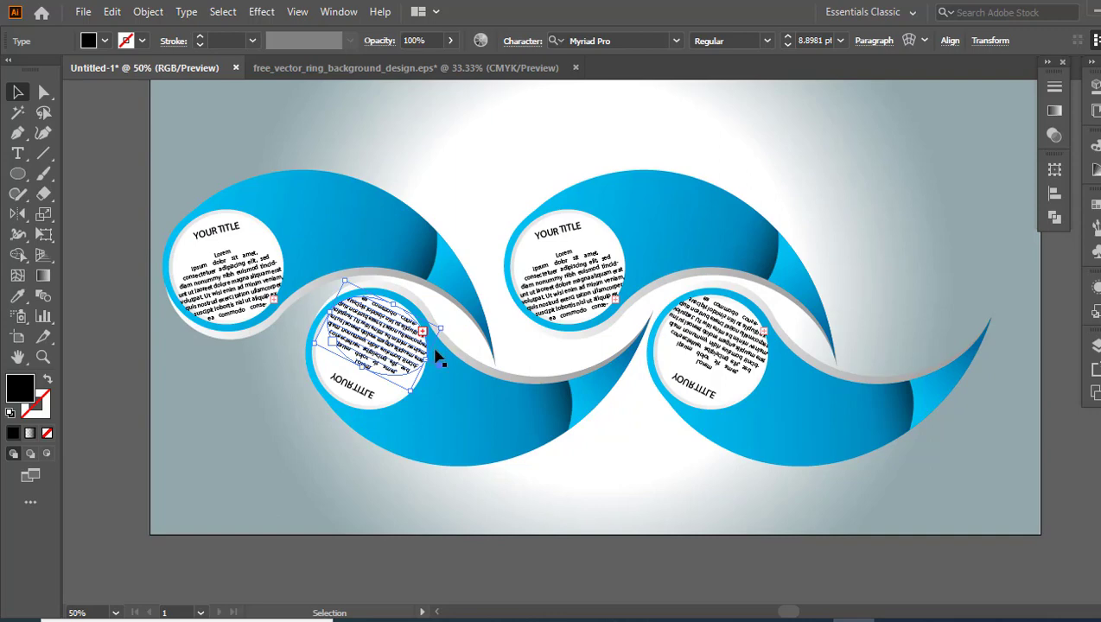
pyautogui.keyDown('shift'); pyautogui.click(356, 388); pyautogui.keyUp('shift')
pyautogui.moveTo(442, 330); pyautogui.dragTo(291, 430)
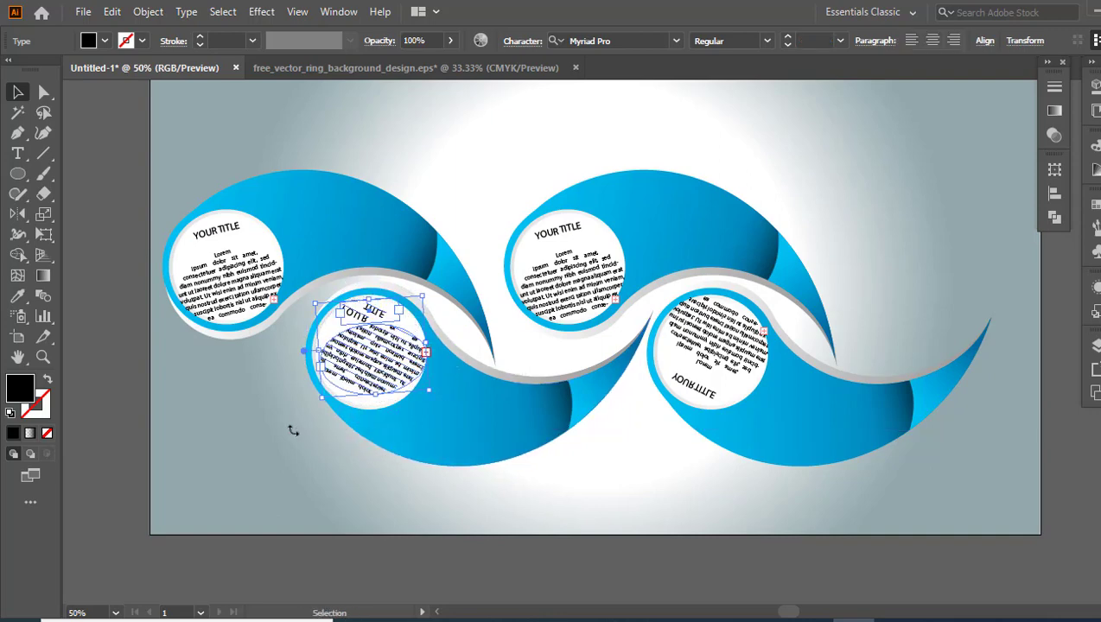
# - Ungroup the upper comma shape of the duplicated pair
pyautogui.click(566, 285)
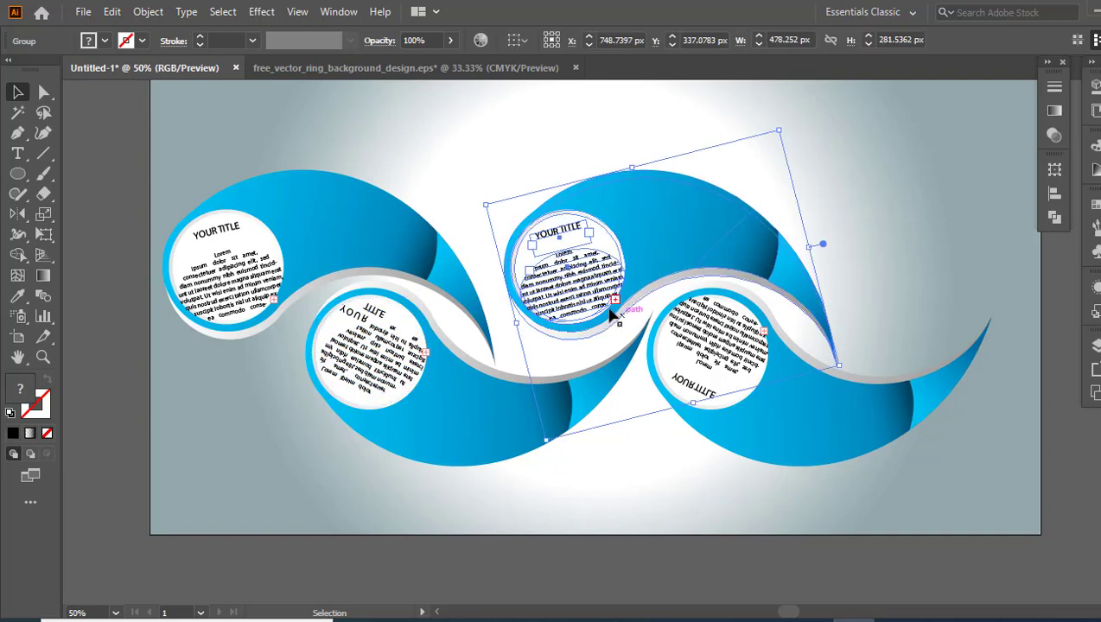
pyautogui.rightClick(587, 274)
pyautogui.click(660, 414)
pyautogui.click(655, 408)
pyautogui.click(609, 325)
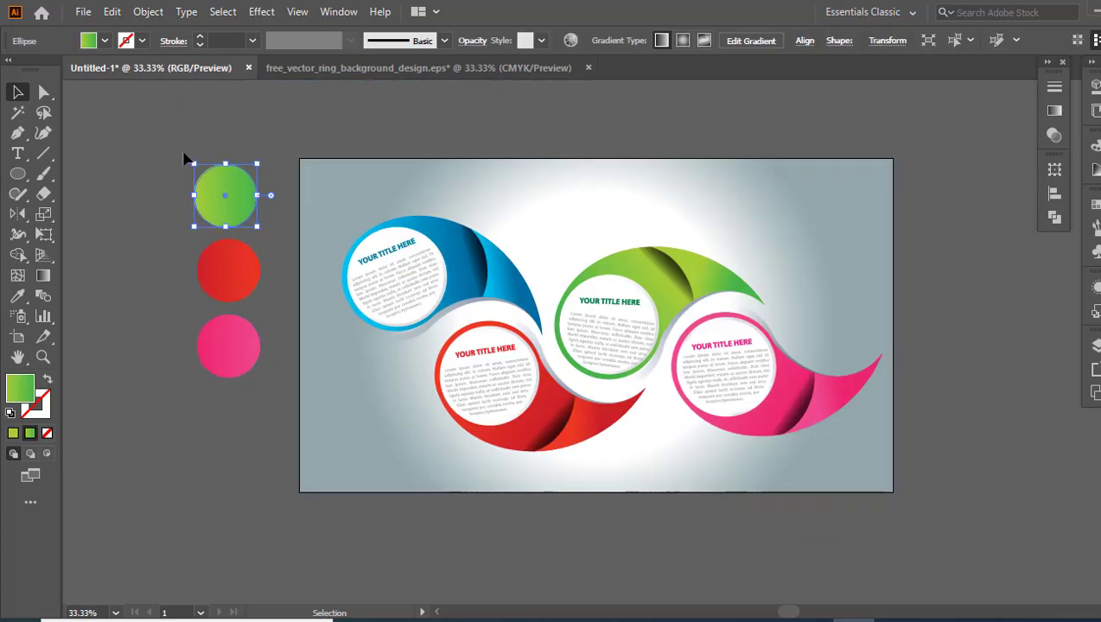
# - Examine the RGB color values of both gradient stops in the green sample circle
pyautogui.click(281, 466)
pyautogui.click(205, 201)
pyautogui.click(1054, 114)
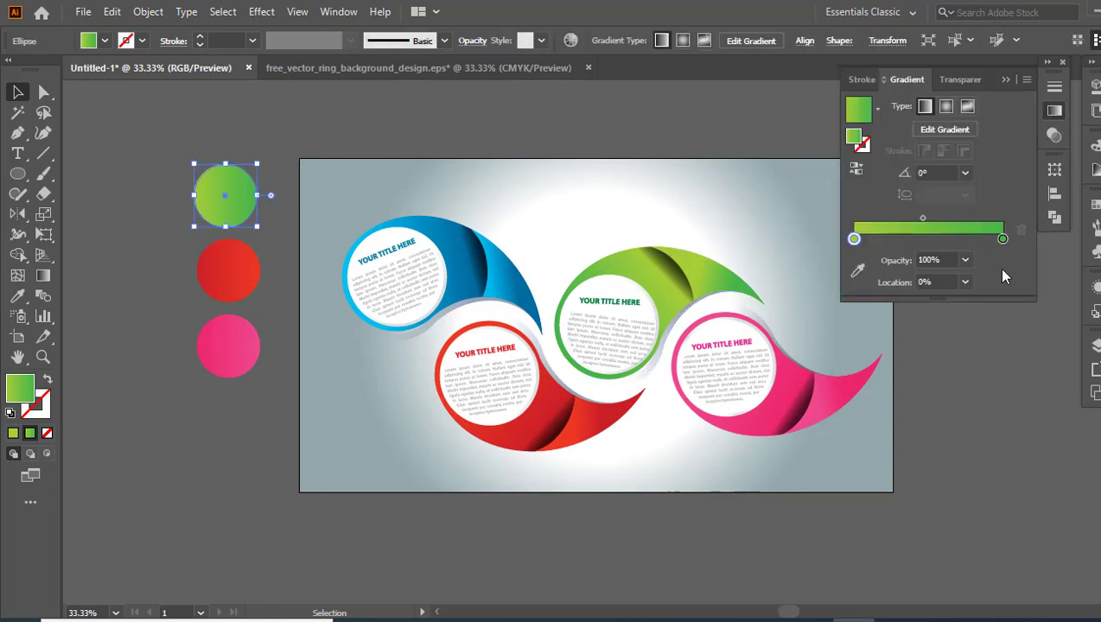
pyautogui.click(1002, 239)
pyautogui.doubleClick(1002, 240)
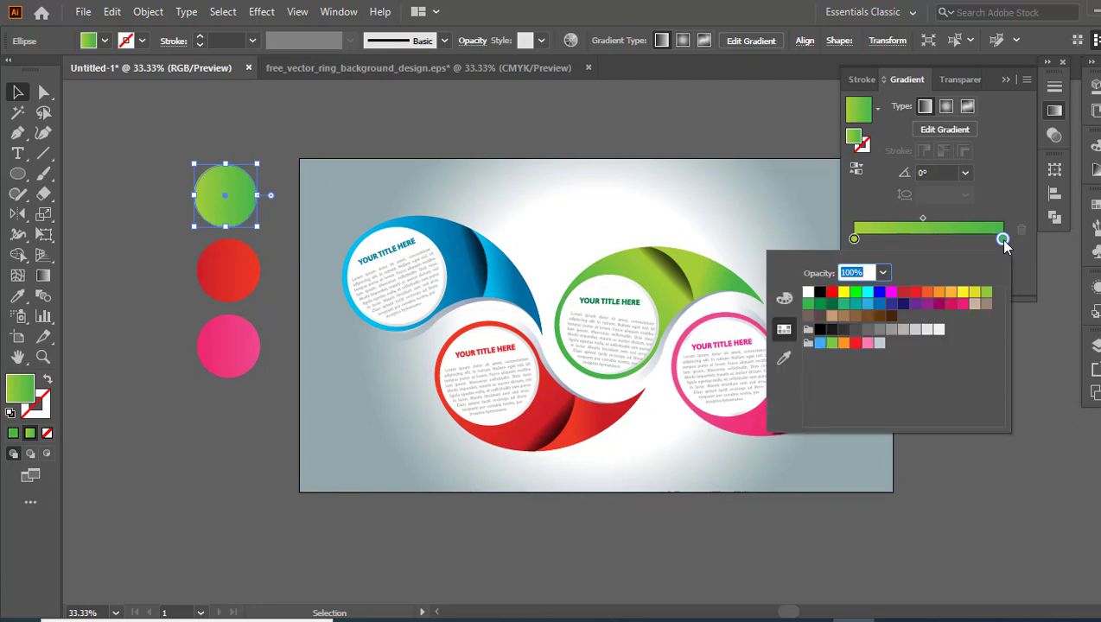
pyautogui.click(784, 298)
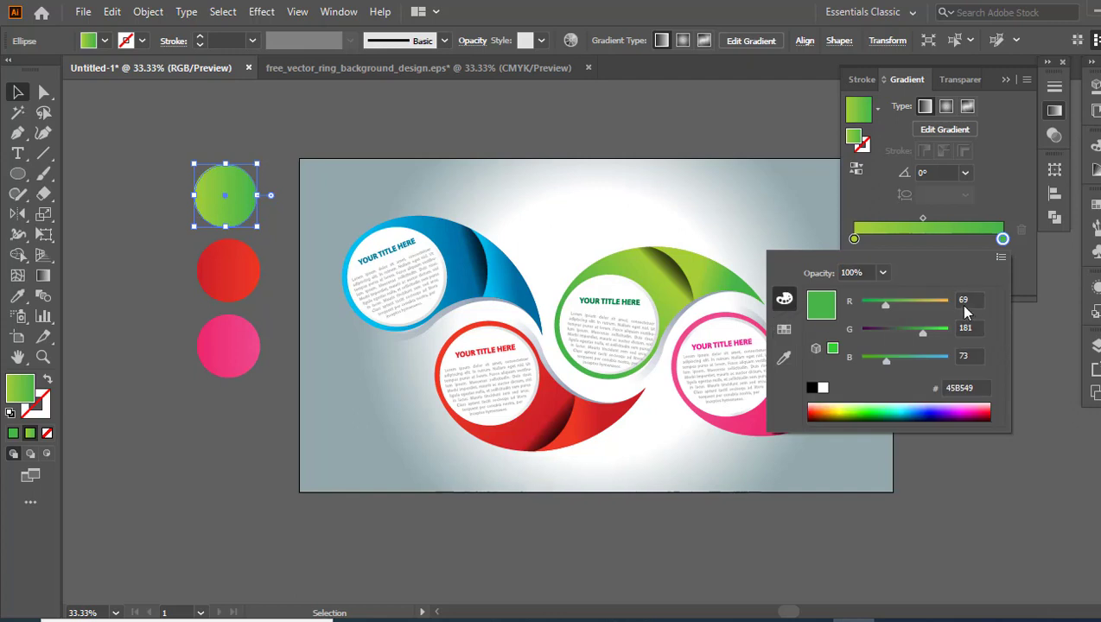
pyautogui.click(853, 239)
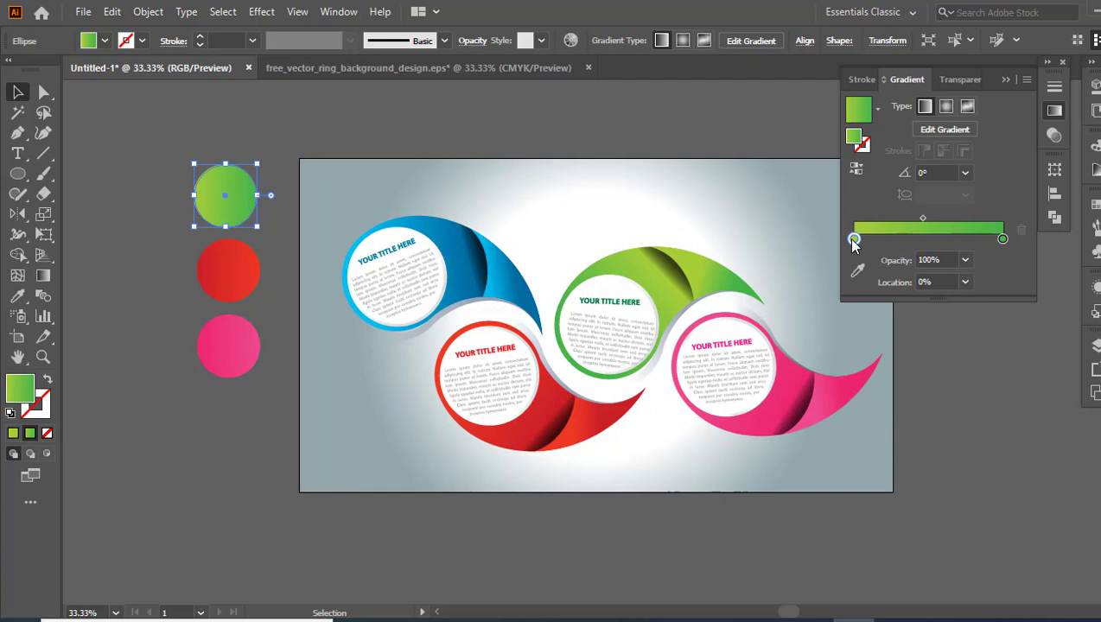
pyautogui.doubleClick(854, 239)
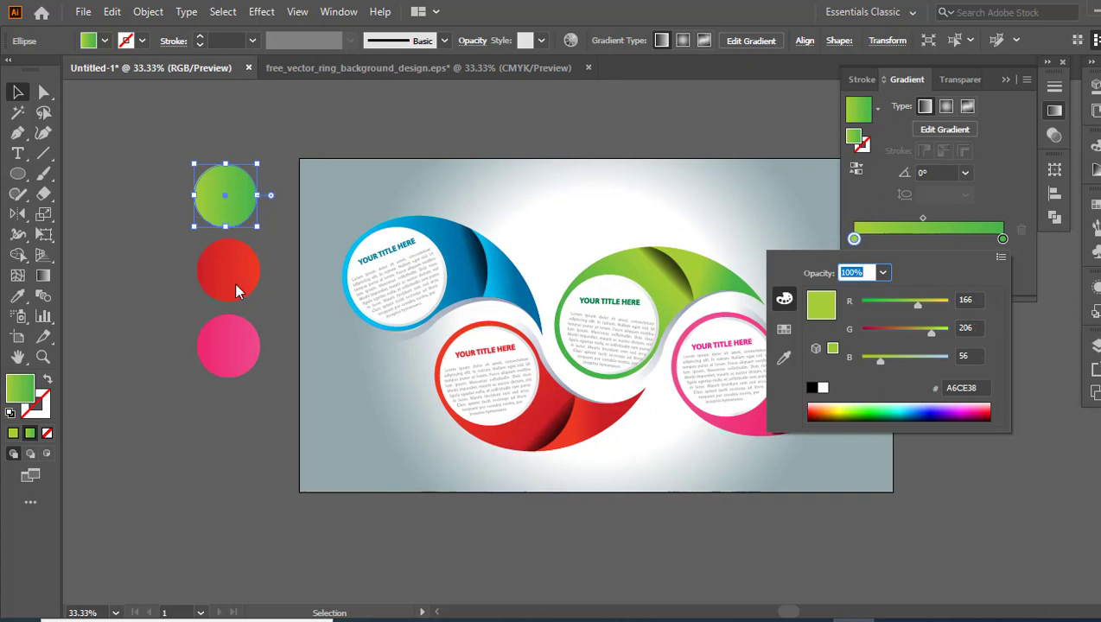
# - Examine the RGB color values of both gradient stops in the red sample circle
pyautogui.click(217, 271)
pyautogui.click(217, 271)
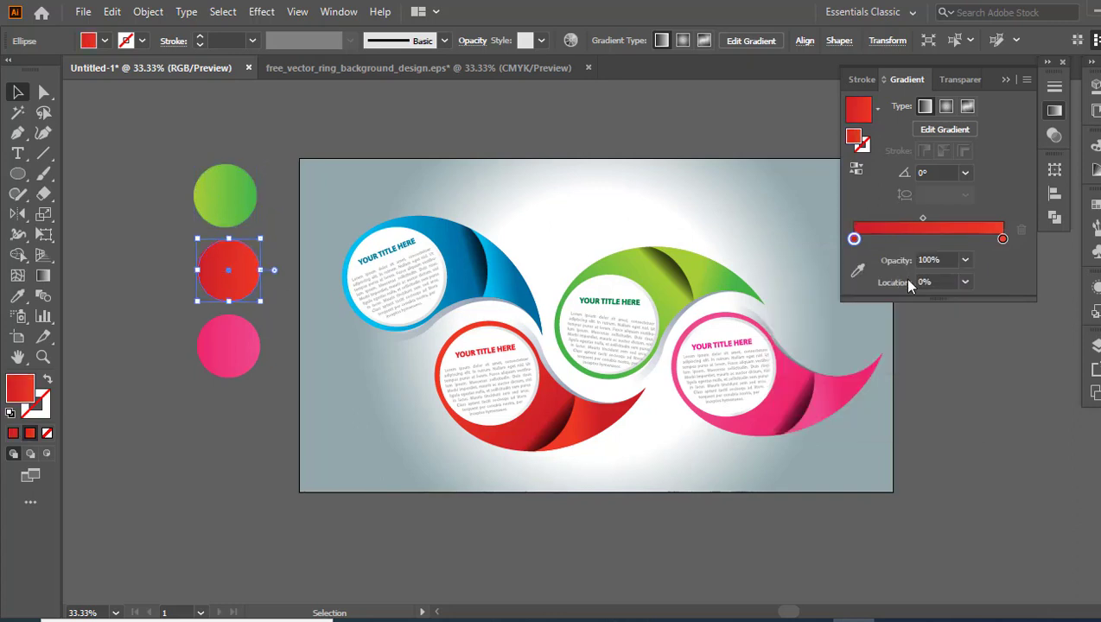
pyautogui.click(1002, 240)
pyautogui.doubleClick(1002, 239)
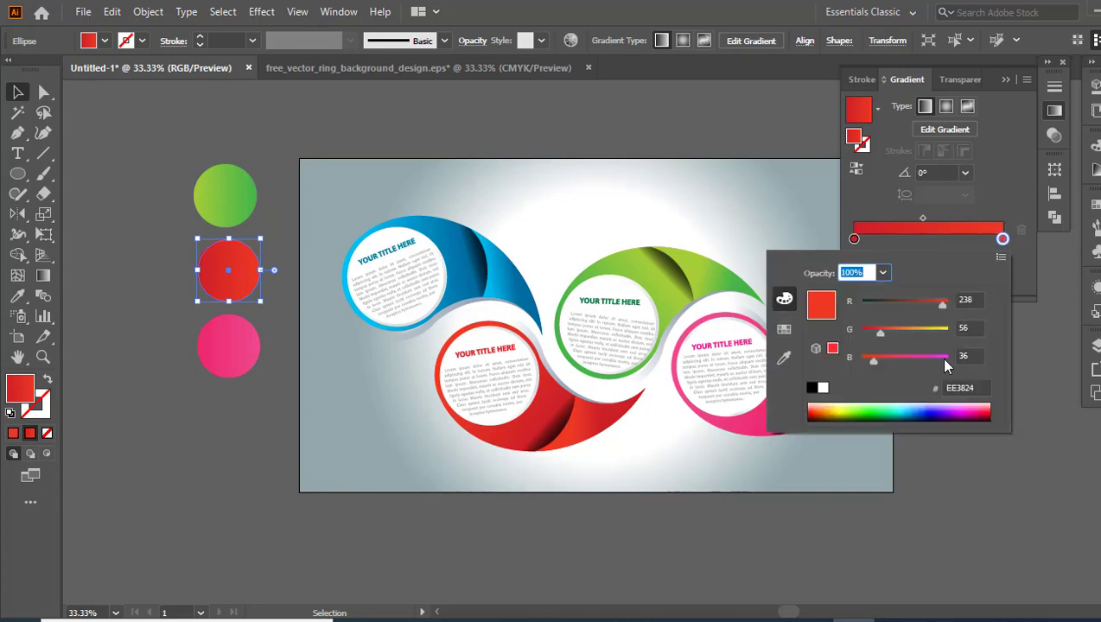
pyautogui.click(853, 239)
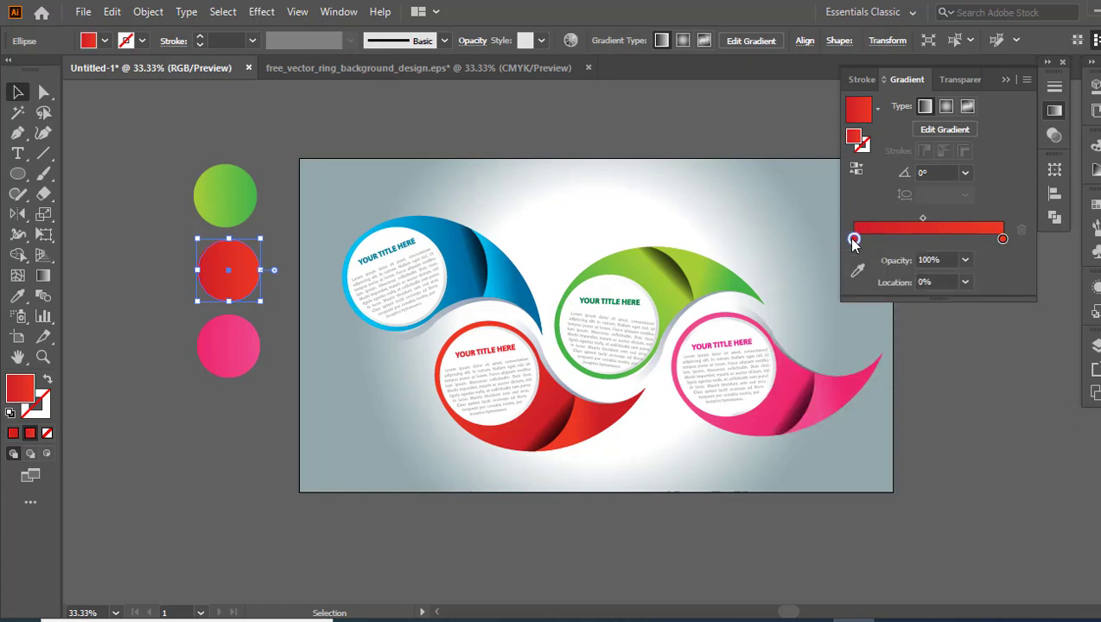
pyautogui.doubleClick(852, 239)
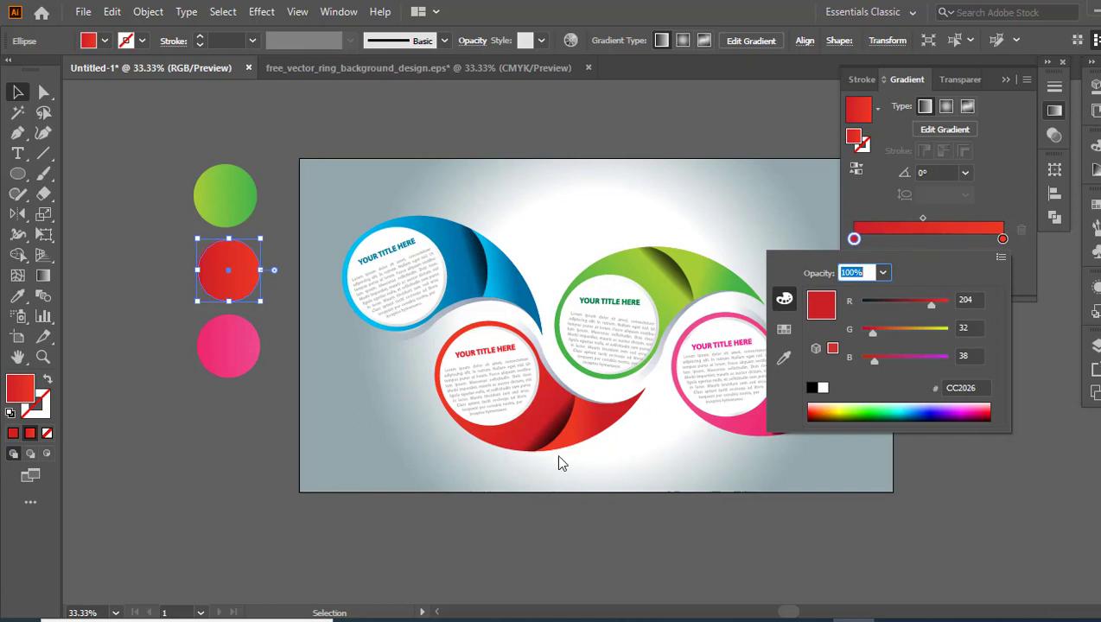
pyautogui.press('Escape')
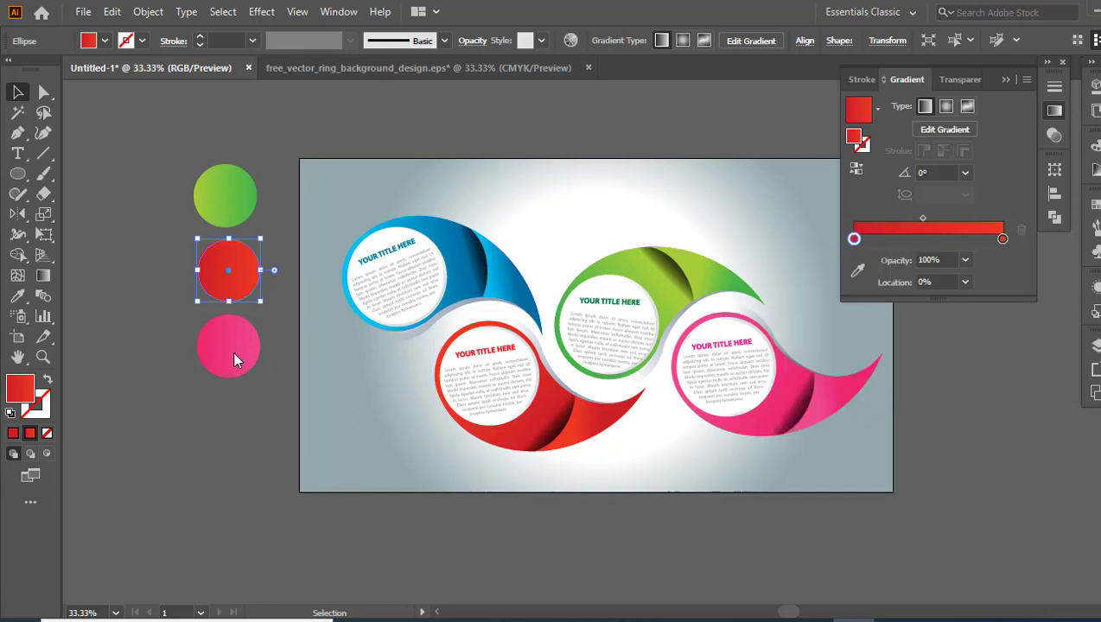
# - Examine the RGB color values of both gradient stops in the pink sample circle and put the gradient settings away
pyautogui.click(234, 353)
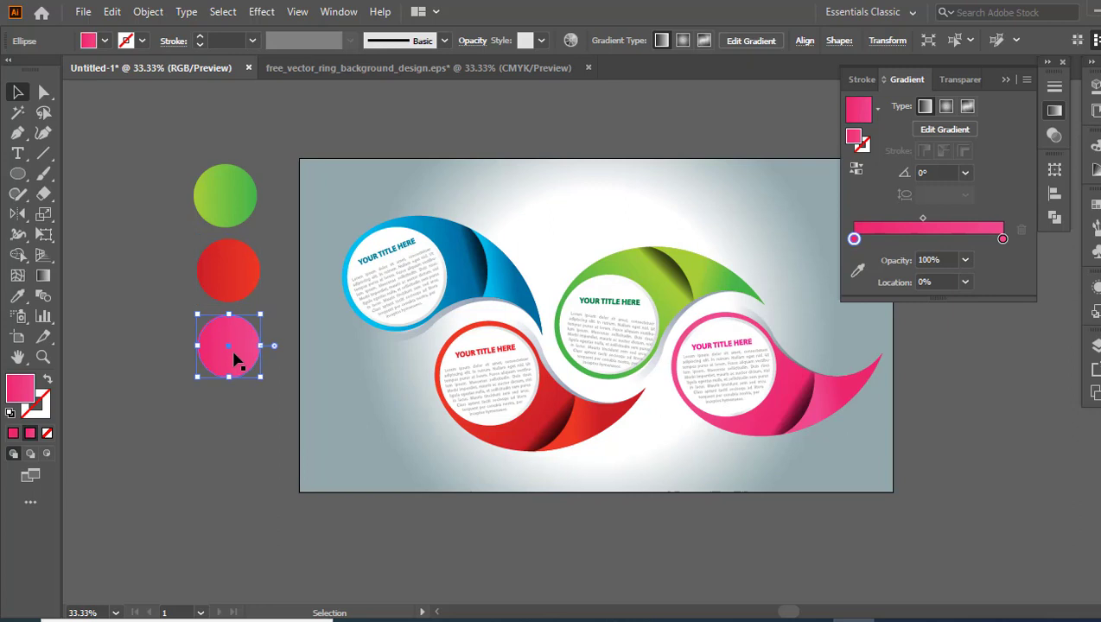
pyautogui.click(1001, 239)
pyautogui.doubleClick(1001, 239)
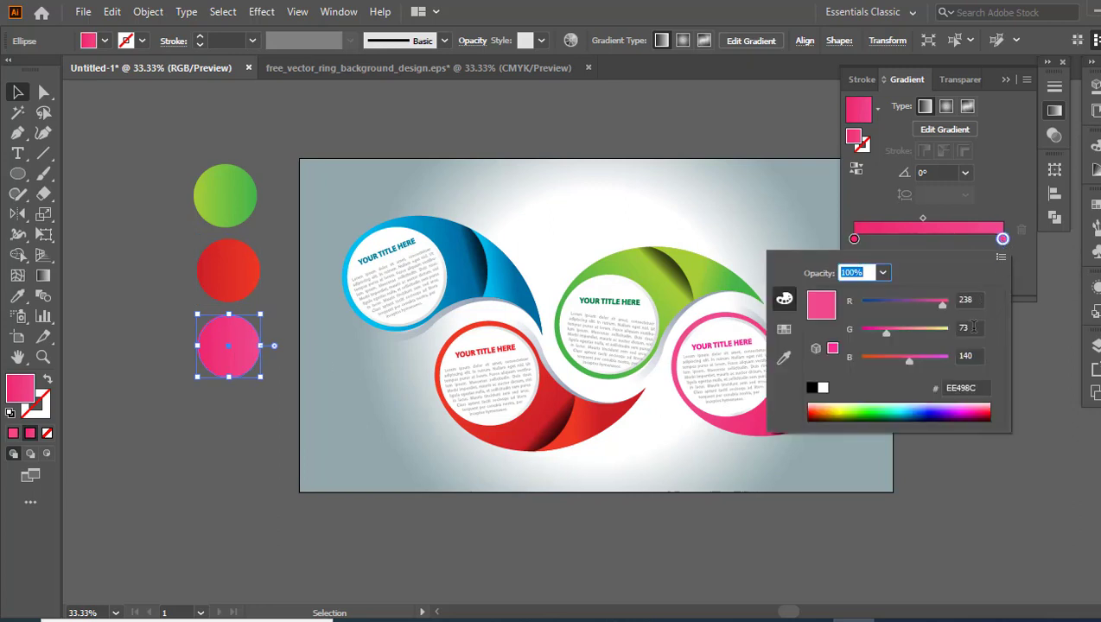
pyautogui.click(854, 239)
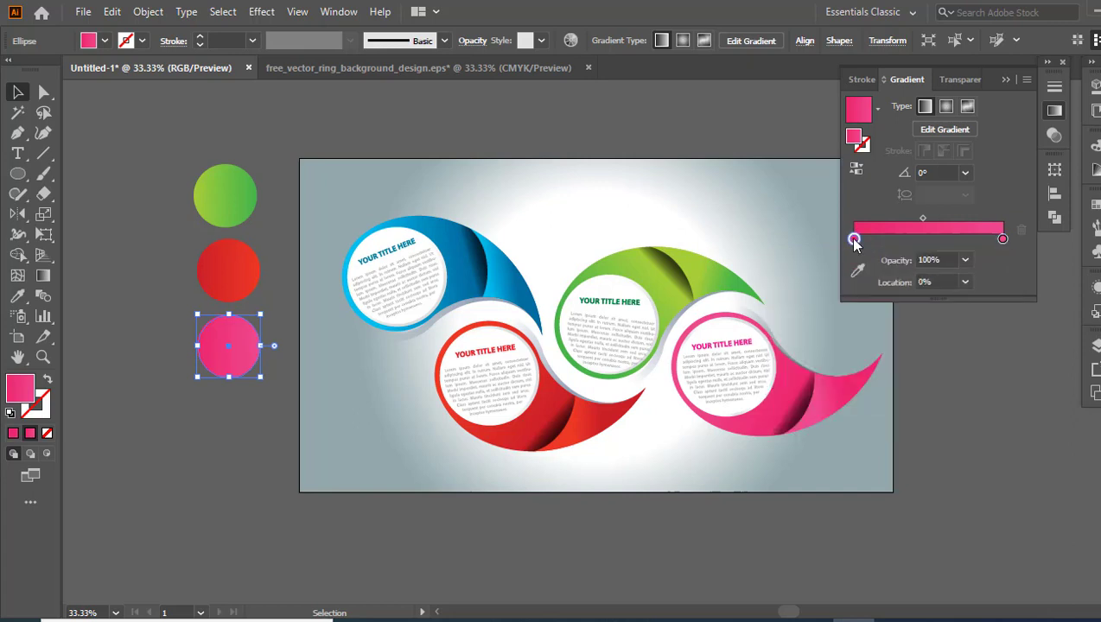
pyautogui.doubleClick(853, 239)
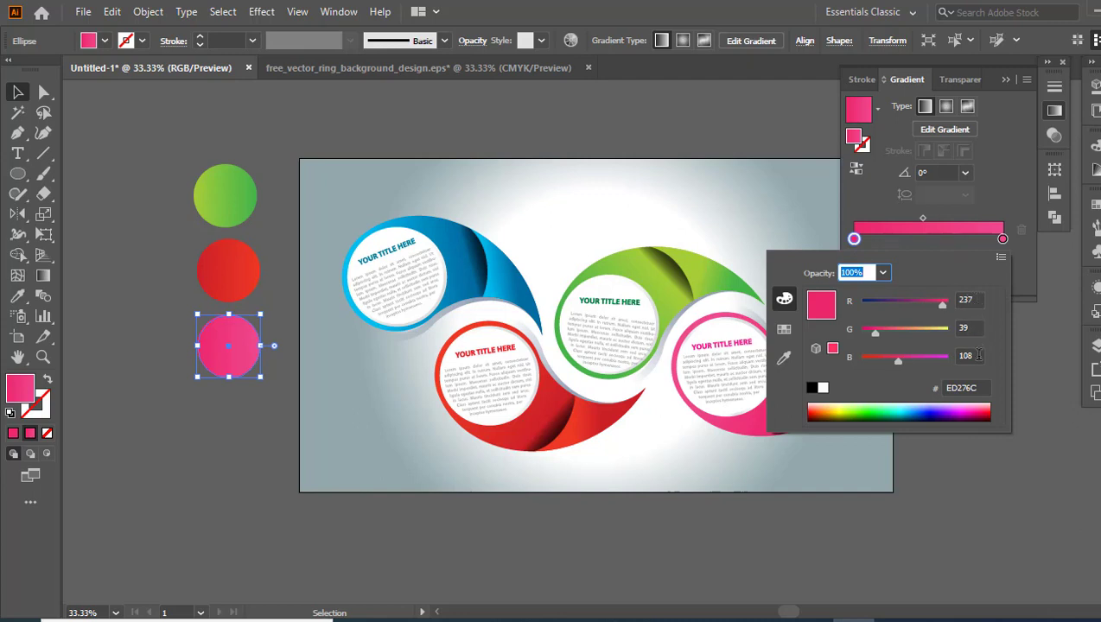
pyautogui.click(1016, 390)
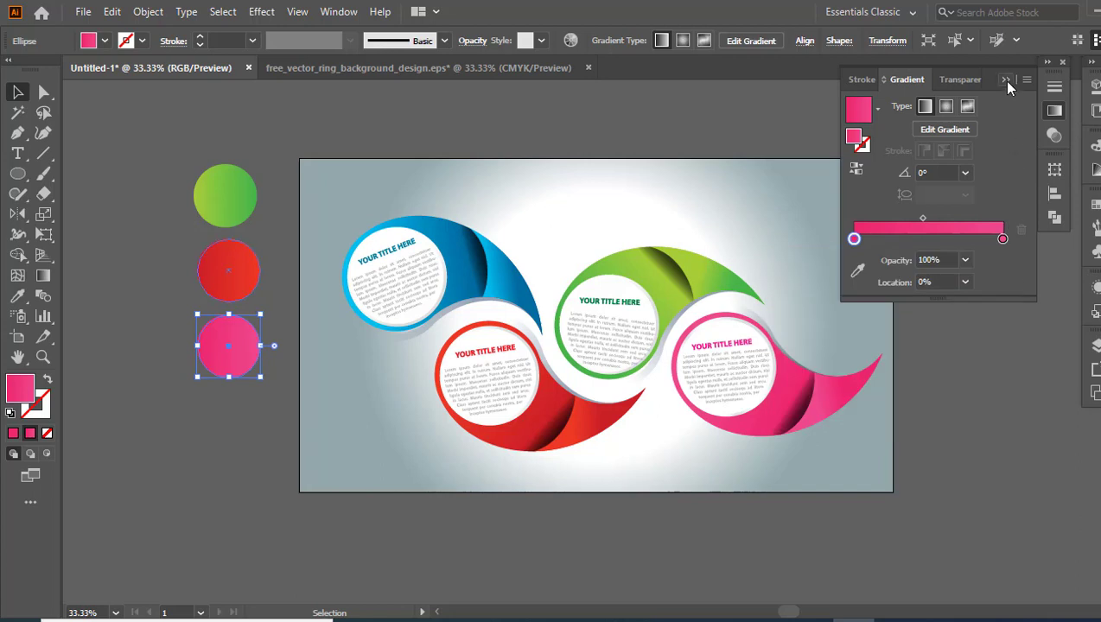
pyautogui.click(1004, 80)
pyautogui.click(998, 390)
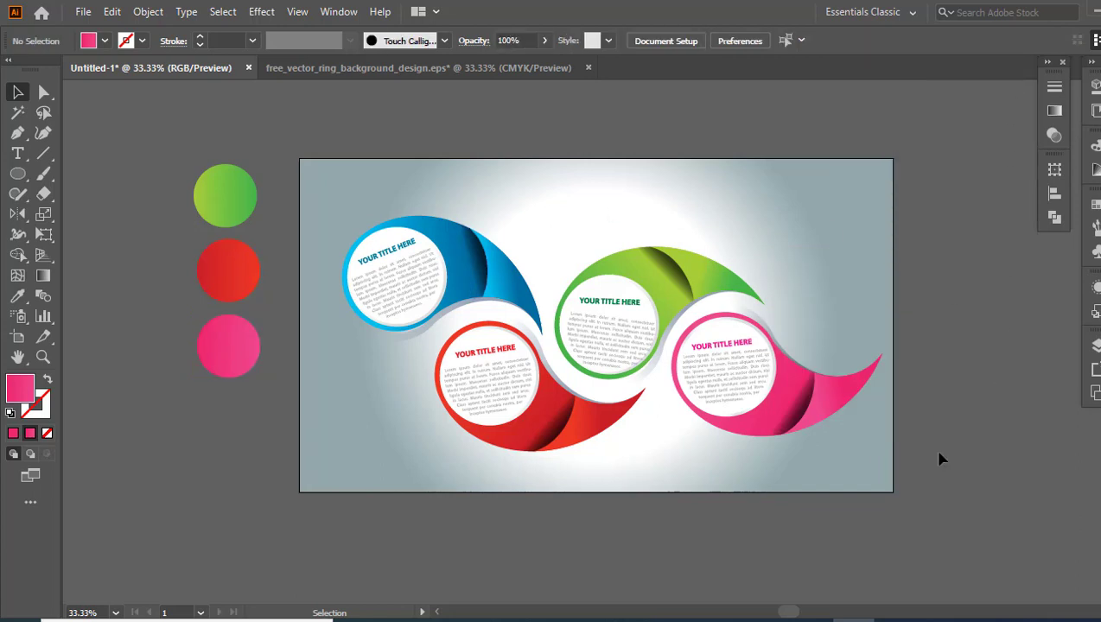
# - Inspect the four comma shapes of the infographic at 50% magnification
pyautogui.click(44, 356)
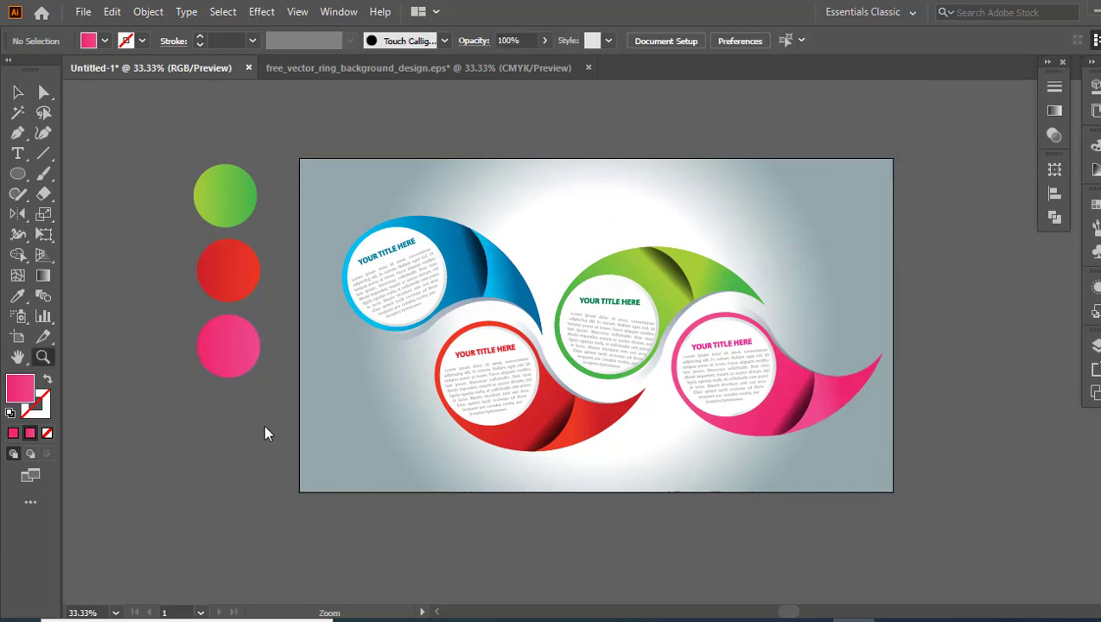
pyautogui.click(637, 369)
pyautogui.click(17, 92)
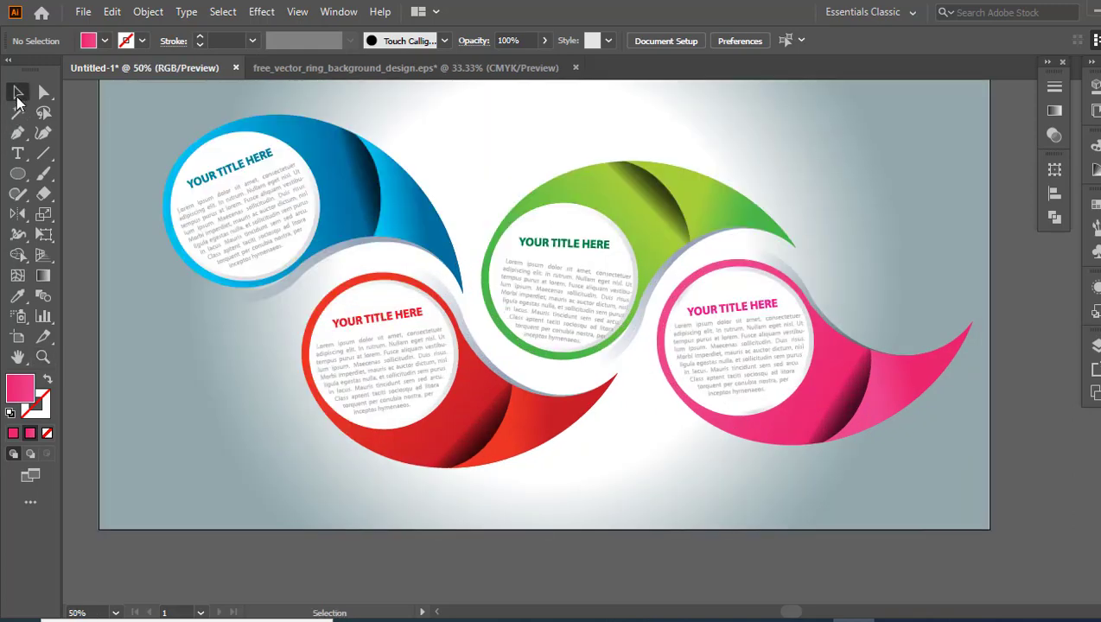